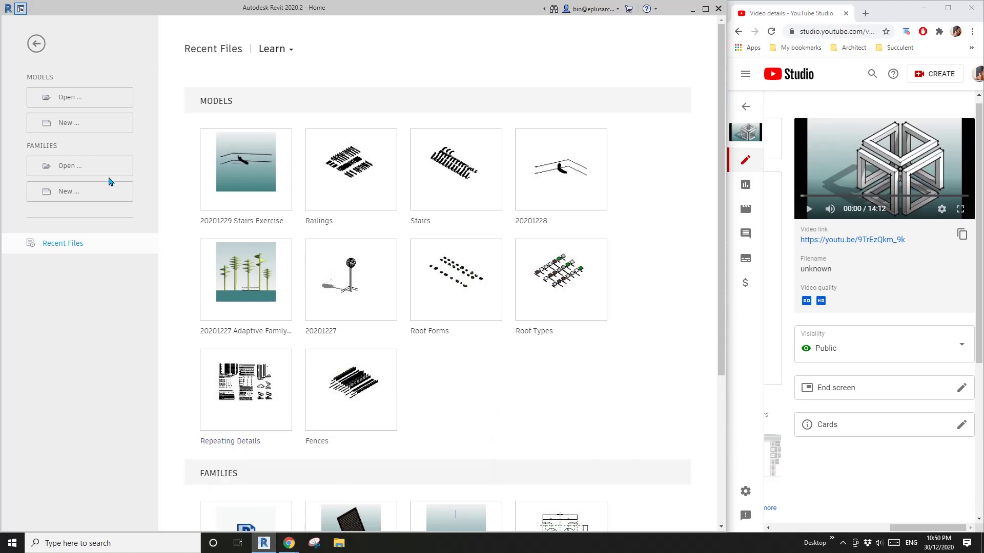
Create a new family from the Metric Generic Model.rft template
click(78, 191)
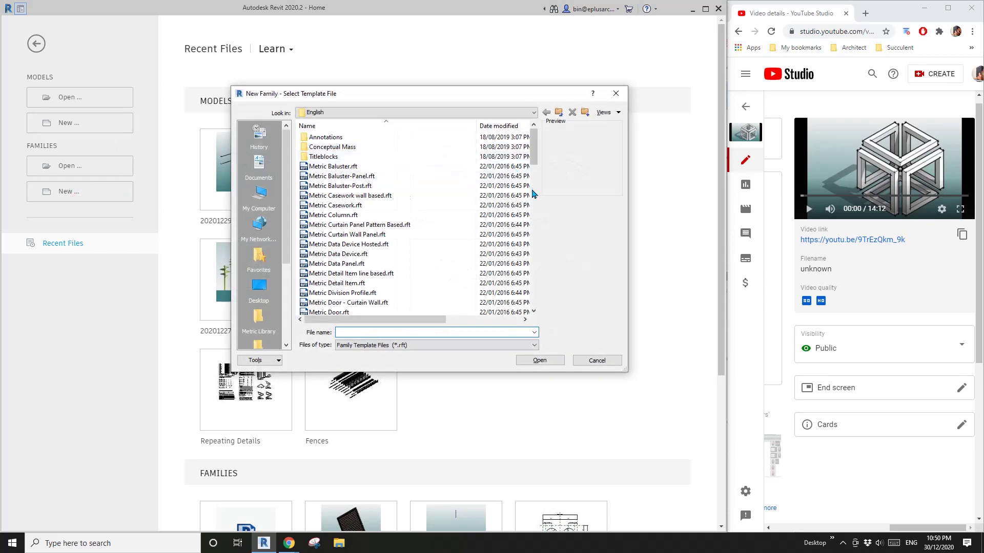
drag(533, 147, 534, 223)
click(371, 186)
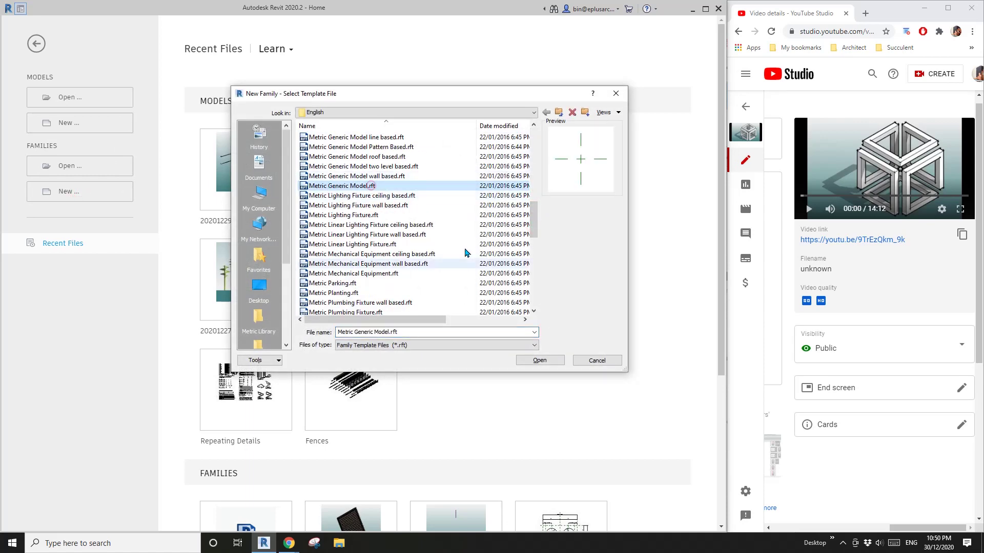
click(539, 361)
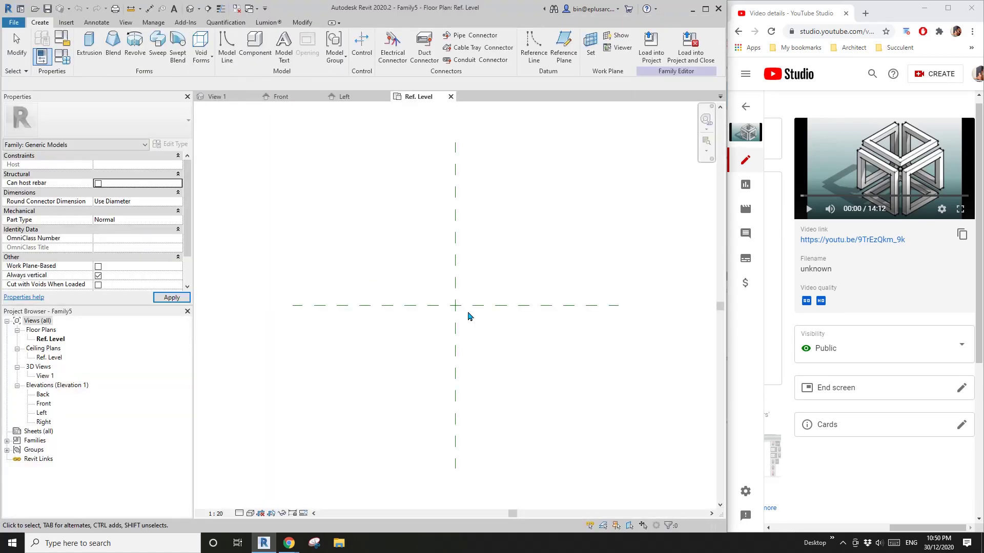
Draw four reference planes around the origin, two vertical on either side of centre and two horizontal about 1125 mm apart
key(r)
key(p)
click(346, 377)
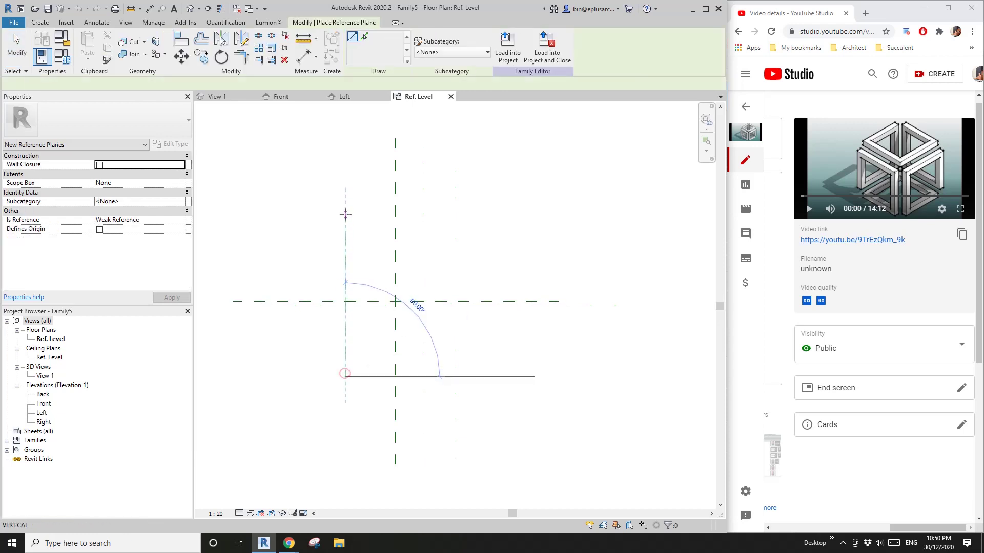
click(346, 212)
click(449, 367)
click(449, 220)
click(503, 245)
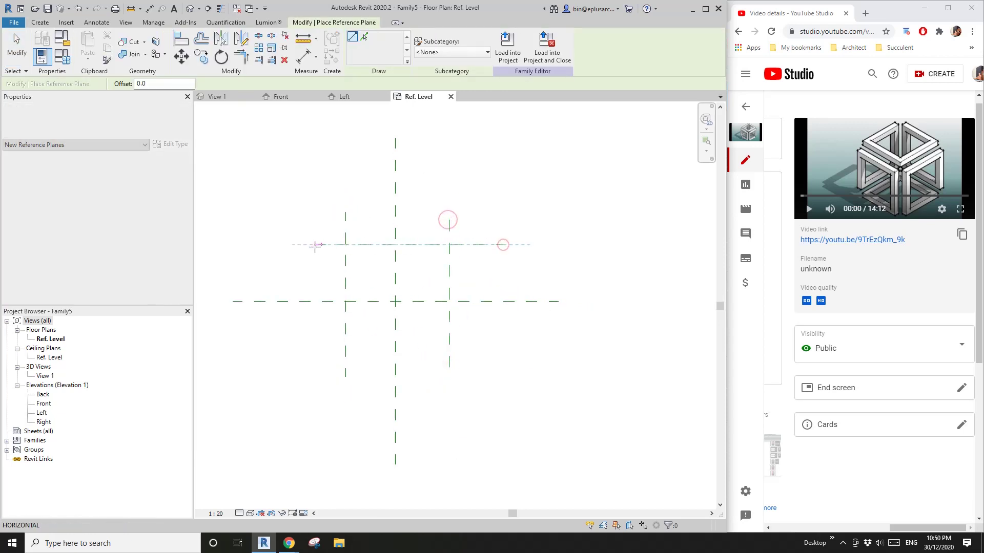
click(314, 245)
click(496, 337)
click(312, 337)
Dimension the three horizontal reference planes as a chain and add an overall dimension between the outer two
key(d)
key(i)
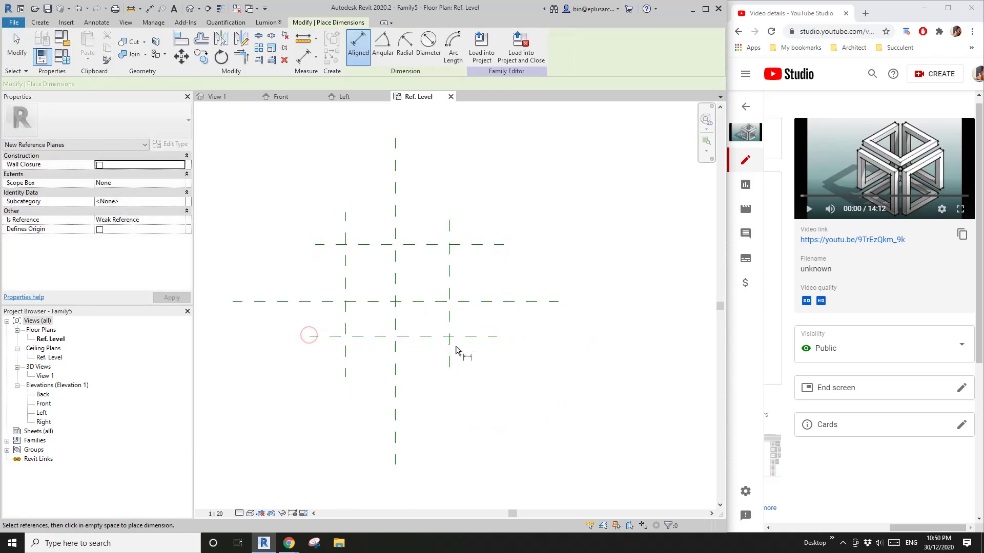
click(462, 336)
click(483, 301)
click(487, 245)
click(492, 277)
click(479, 246)
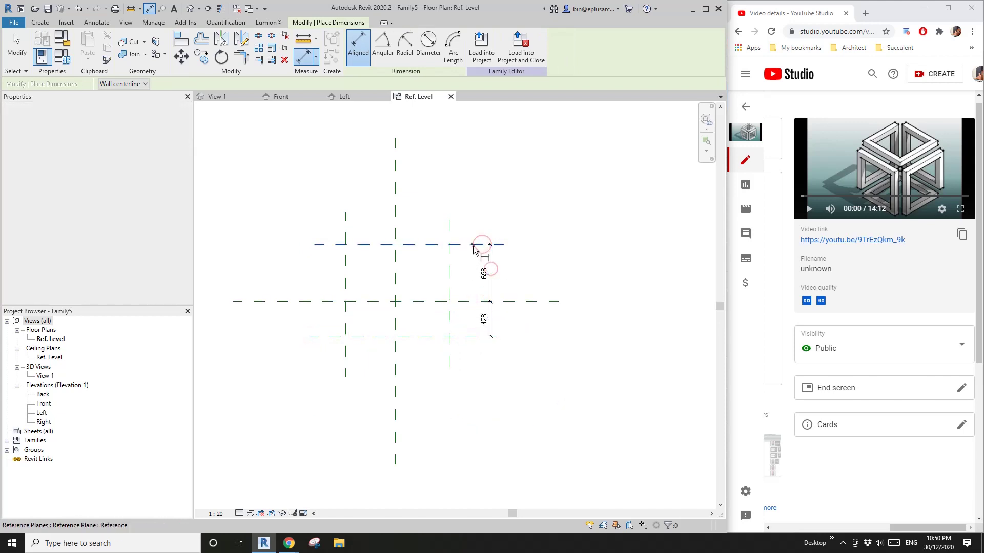
click(471, 337)
click(518, 284)
Dimension the three vertical reference planes as a chain and constrain the segments to equal spacing
click(395, 226)
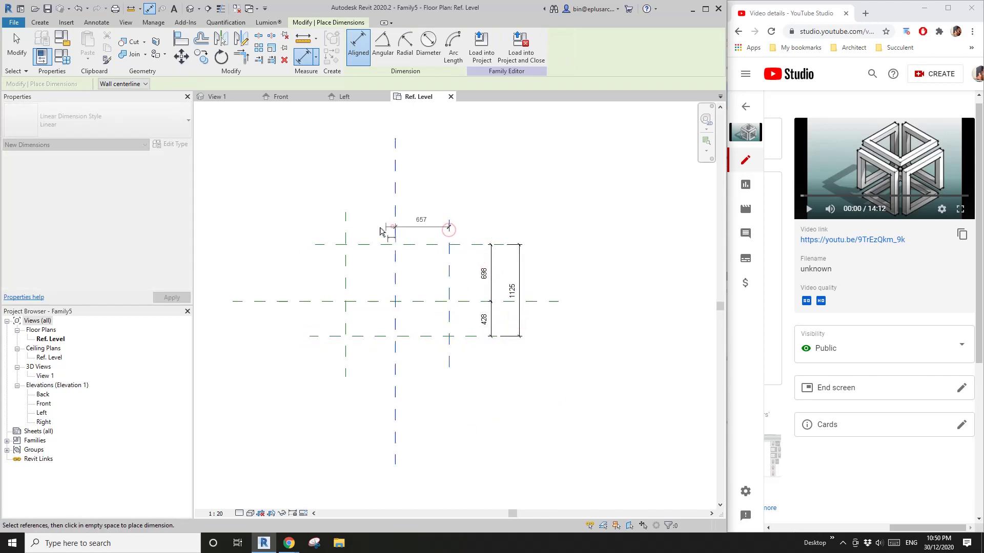
click(345, 226)
click(377, 193)
click(395, 172)
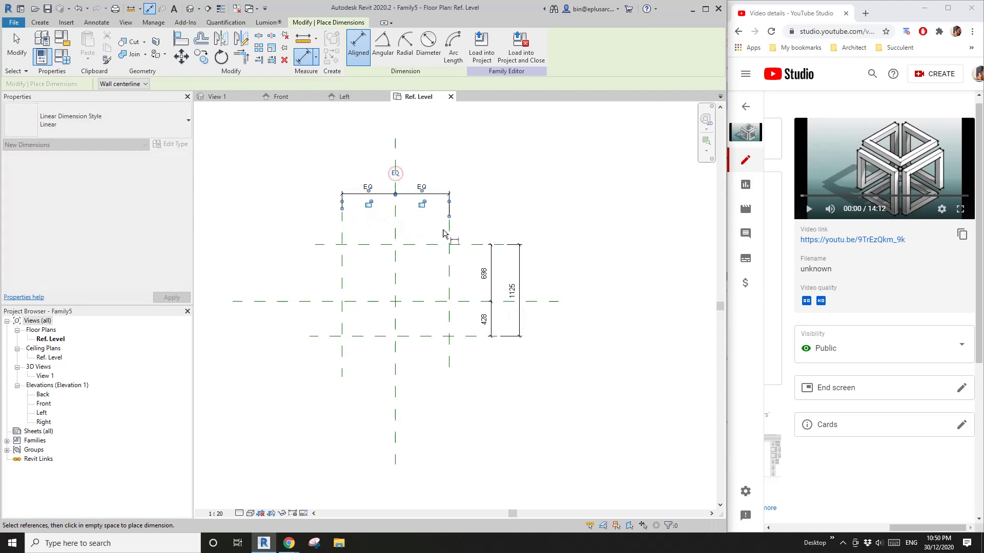
Add an overall dimension between the two outer vertical reference planes, above the equalised chain
click(340, 229)
click(446, 219)
click(349, 173)
key(Escape)
key(Escape)
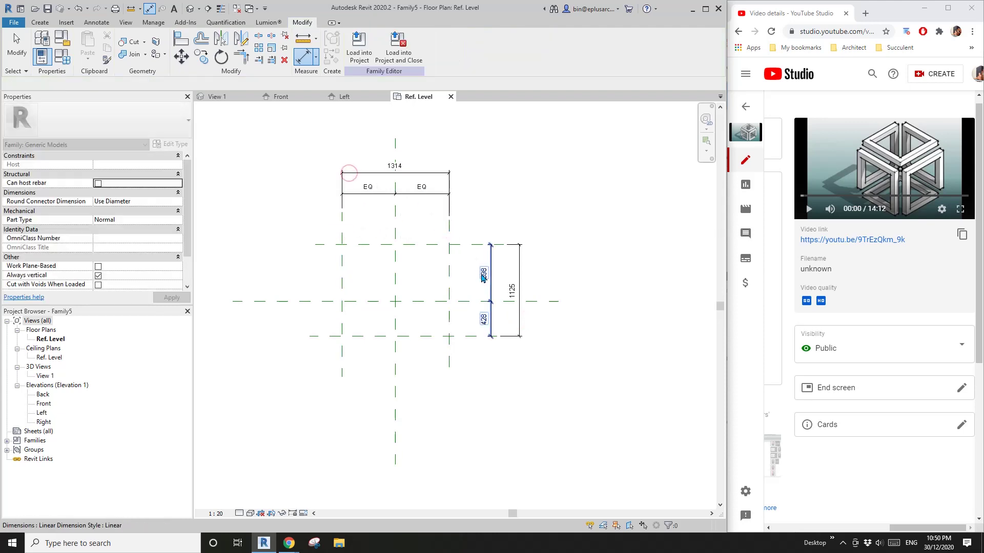
Equalise the dimension chain of the horizontal planes and label their overall dimension with a new type parameter named Depth
click(491, 271)
click(485, 306)
scroll(500, 288, up, 2)
click(531, 287)
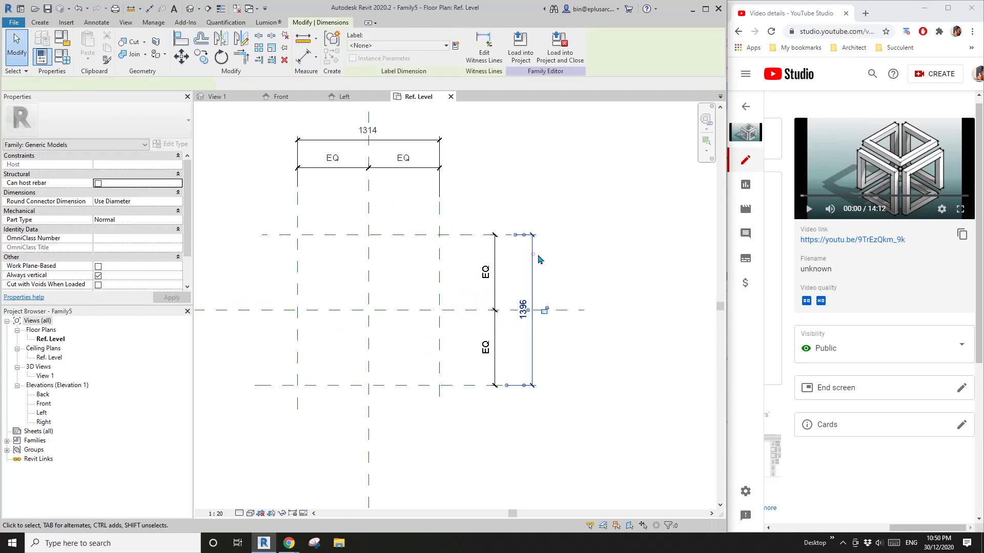
click(455, 46)
text(dEP)
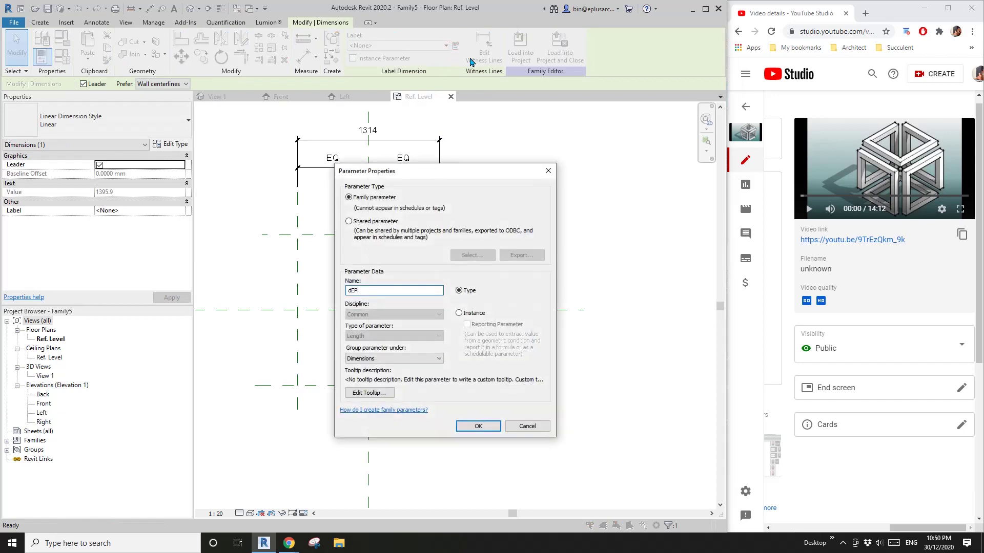
key(BackSpace)
key(BackSpace)
text(Dept)
click(478, 426)
Label the overall dimension between the outer vertical planes with a new type parameter named Width
click(368, 138)
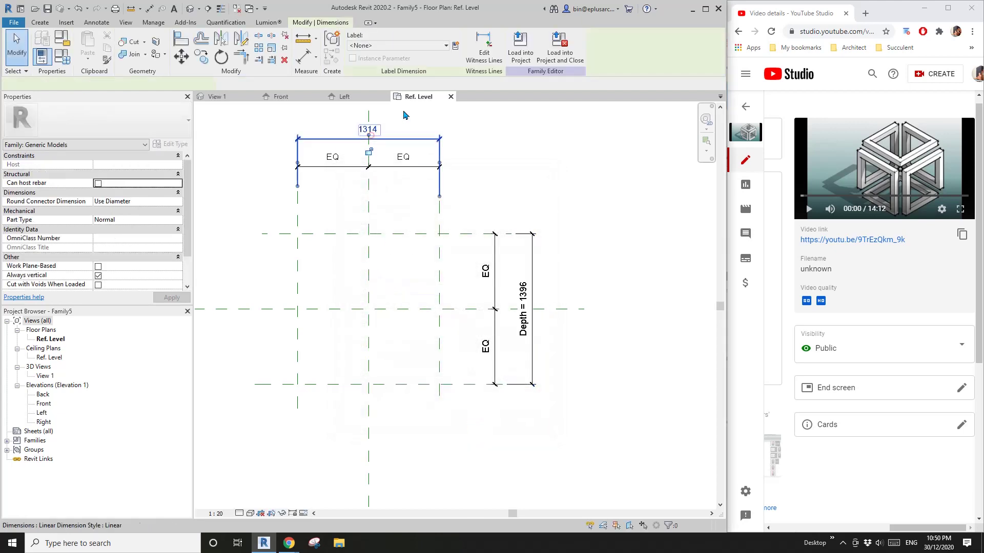
click(456, 46)
text(Width)
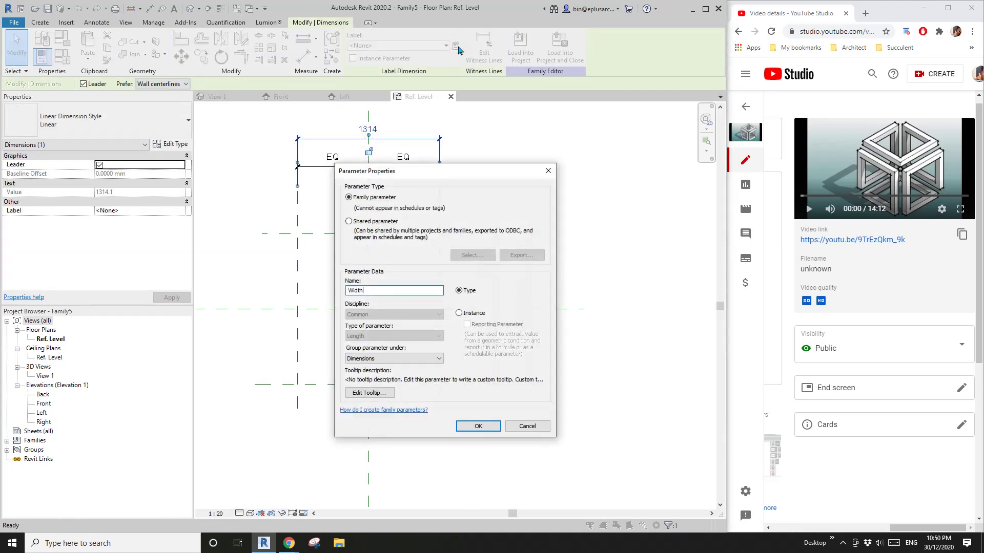
click(482, 428)
click(482, 425)
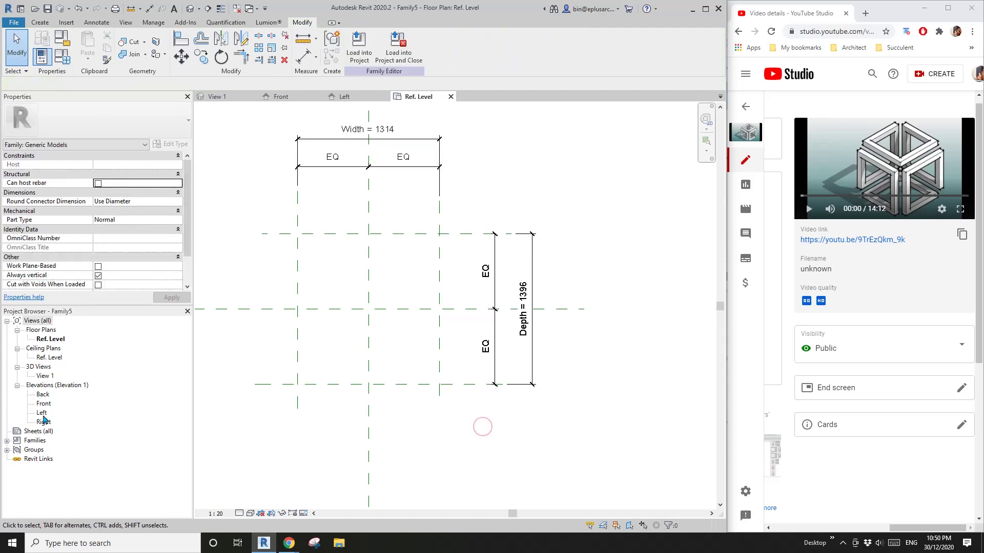
In the Front elevation, draw a horizontal reference plane about 855 mm above Ref. Level
double_click(44, 404)
key(r)
key(p)
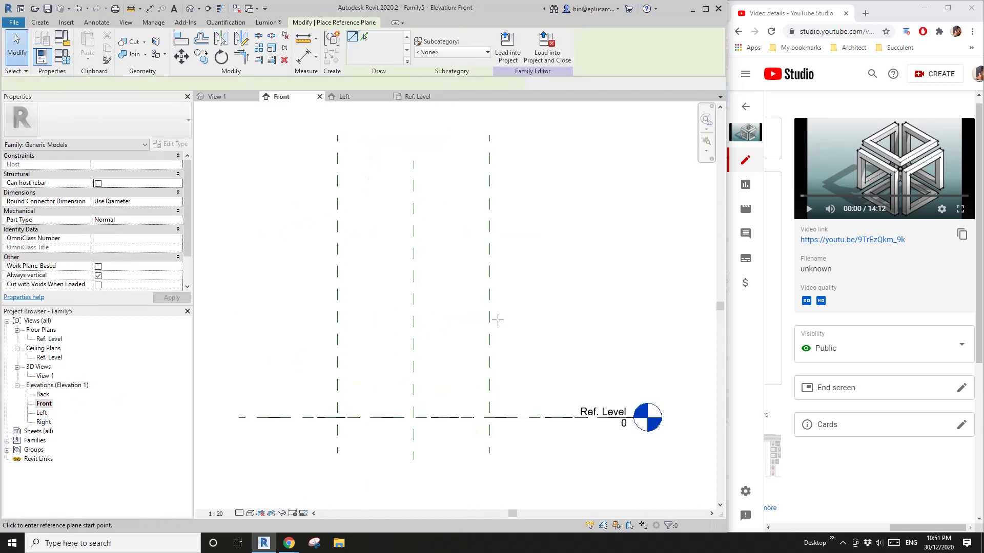
click(311, 318)
click(531, 318)
Dimension the distance from Ref. Level to the new horizontal reference plane
key(d)
key(i)
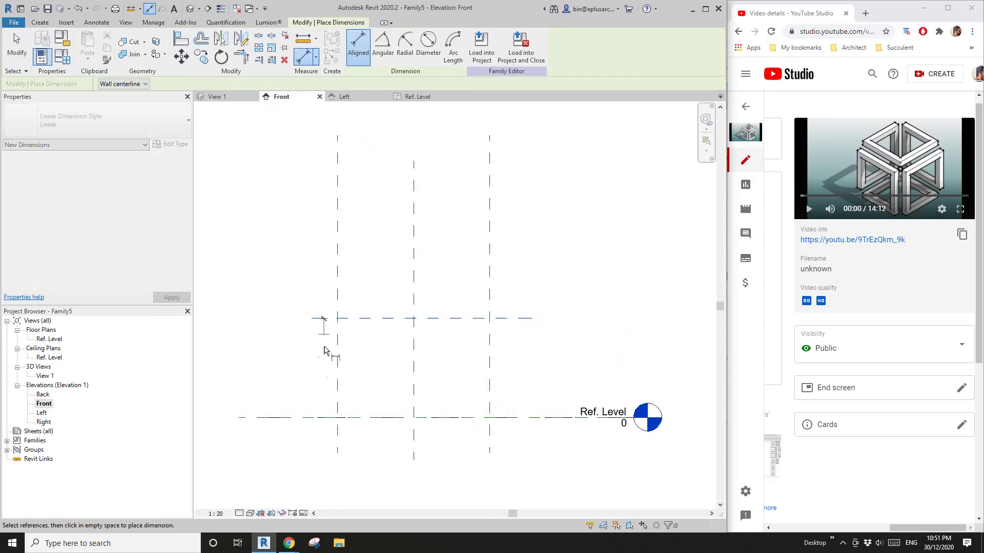
click(324, 319)
click(323, 417)
click(302, 374)
key(Escape)
key(Escape)
Label the vertical dimension with a new type parameter named Height
click(302, 338)
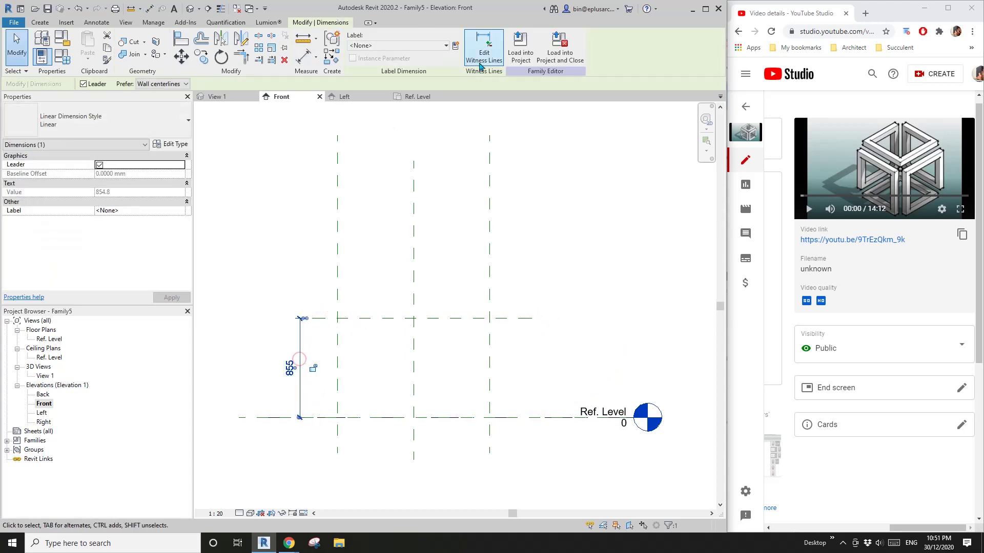
click(457, 47)
text(Height)
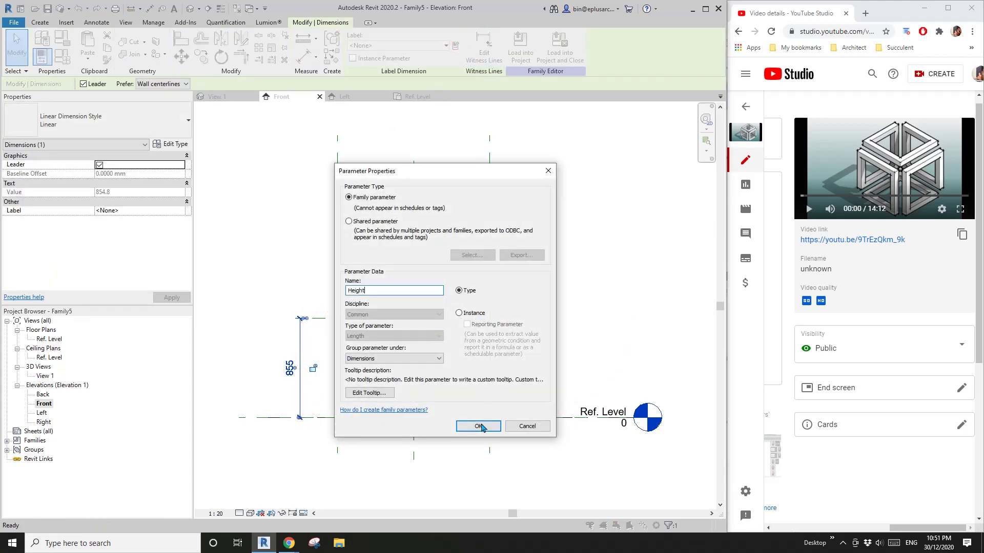
click(478, 426)
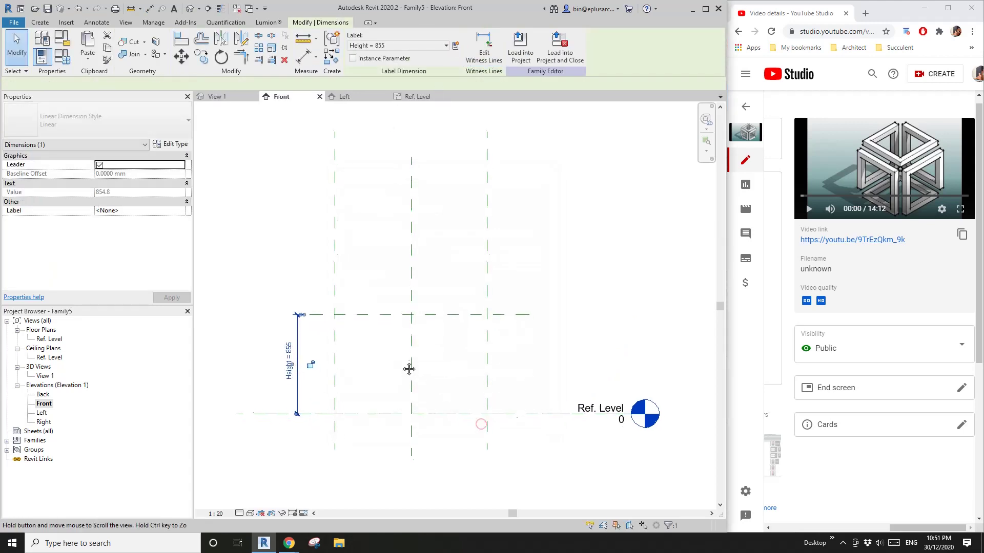
key(Escape)
Draw two horizontal reference planes, about 141 mm below the Height plane and about 140 mm above Ref. Level
scroll(399, 358, up, 1)
key(r)
key(p)
click(522, 317)
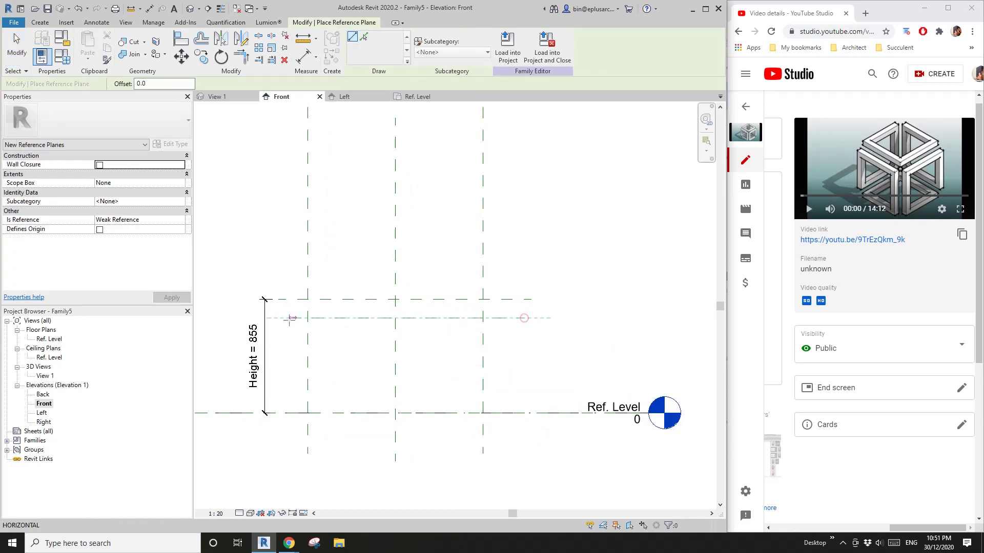
click(279, 317)
click(530, 394)
click(294, 394)
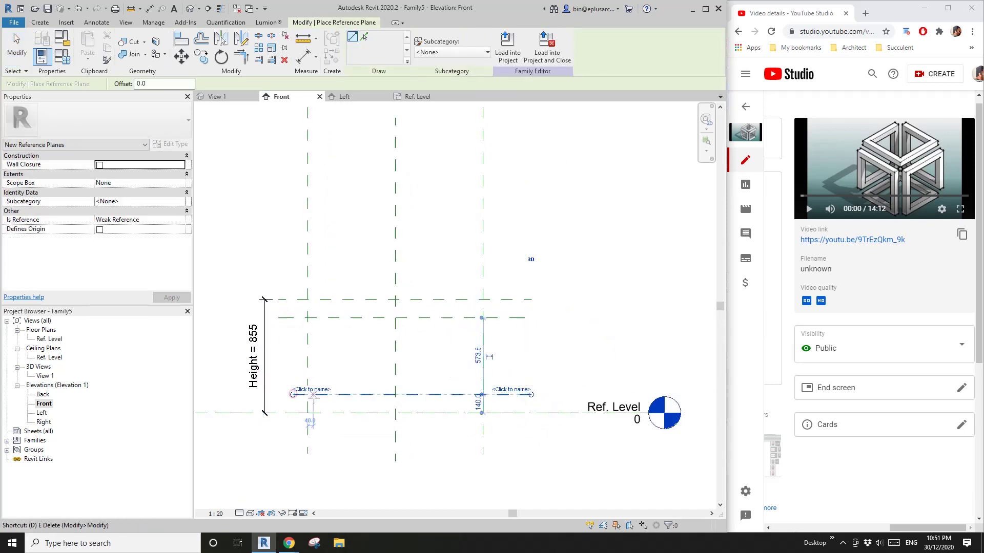
Dimension the gap below the Height plane and the gap above Ref. Level
key(d)
key(i)
click(503, 318)
click(508, 299)
click(543, 267)
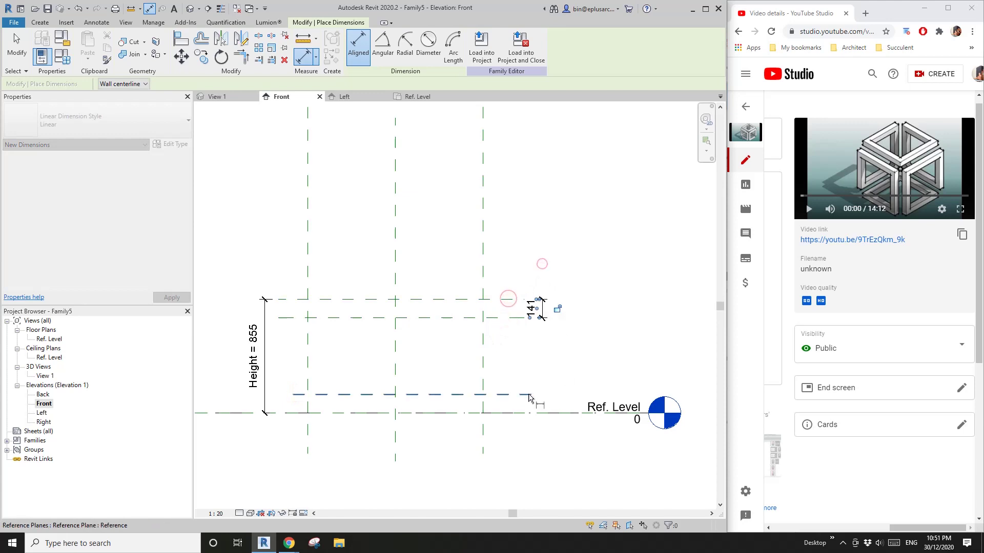
click(530, 395)
click(528, 412)
click(533, 404)
key(Escape)
key(Escape)
Label both gap dimensions with one new type parameter named Offset
click(537, 407)
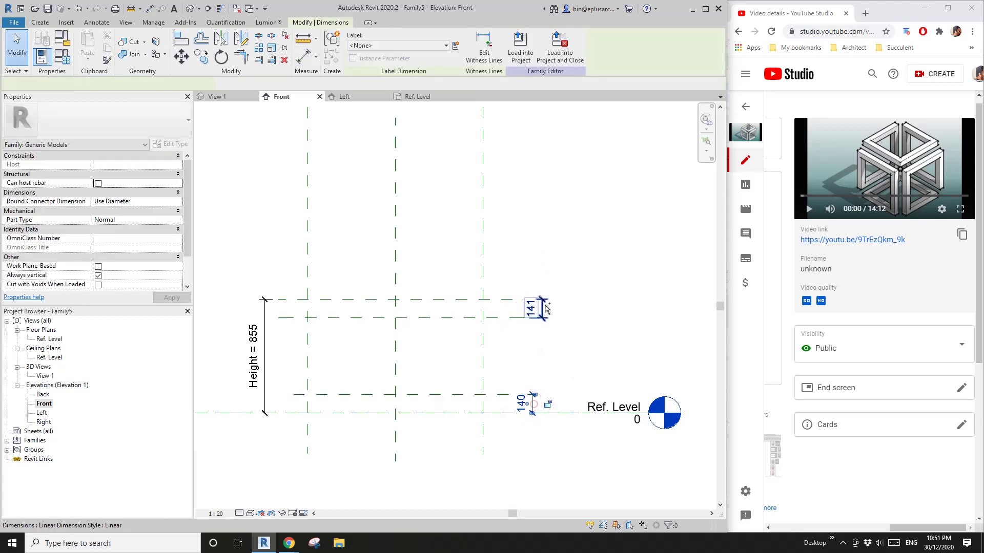
ctrl+click(533, 307)
click(456, 46)
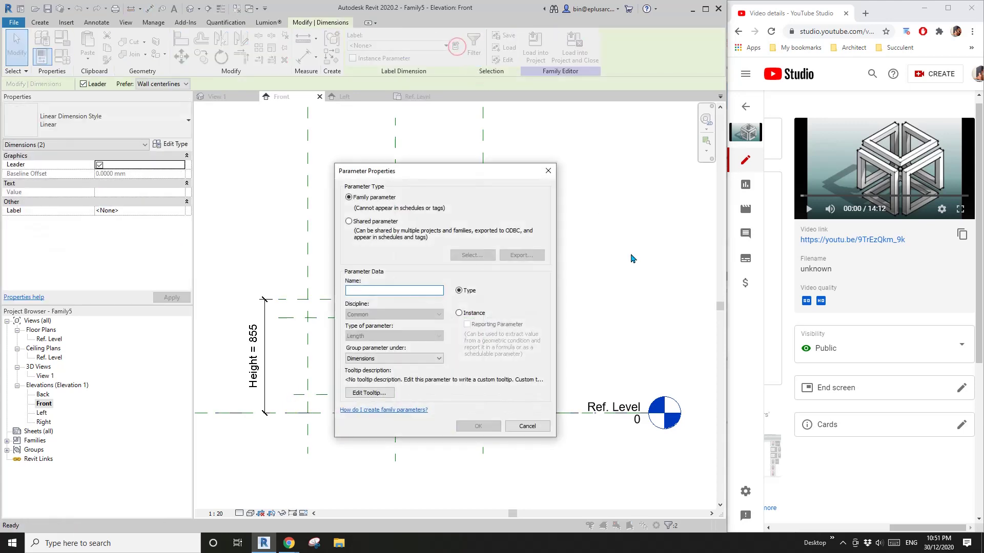
text(Offset)
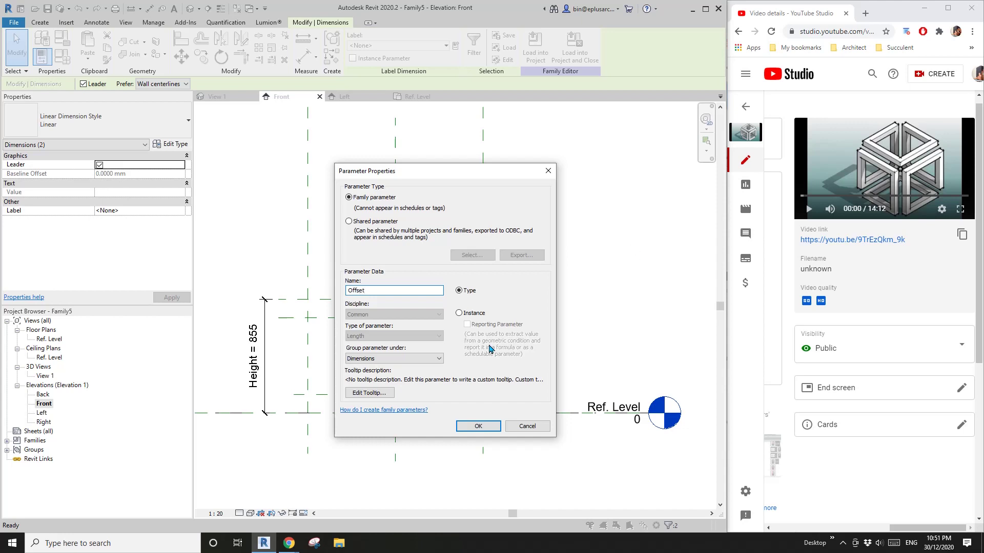
click(477, 426)
click(495, 323)
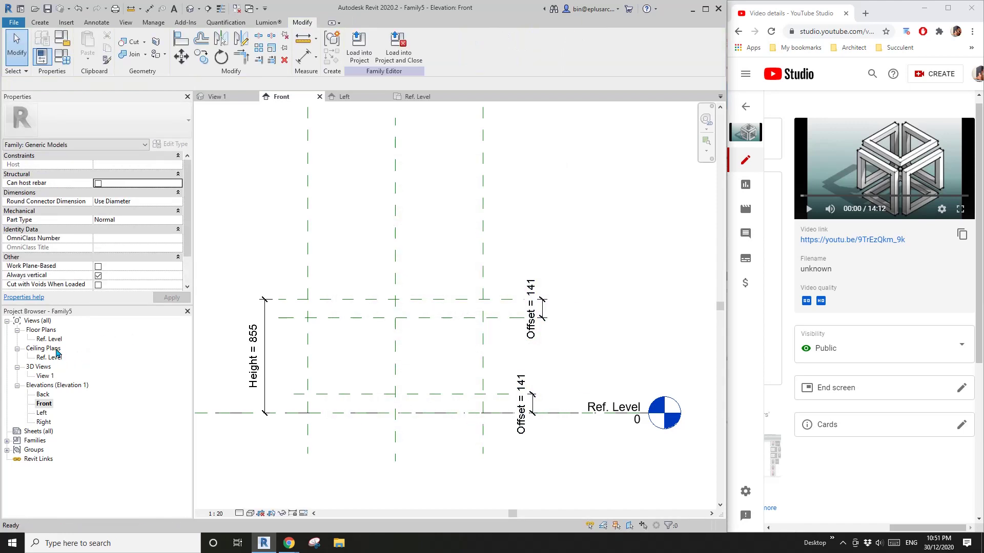
In the Ref. Level floor plan, draw four inner reference planes, one about 120 to 193 mm inside each outer plane
double_click(50, 339)
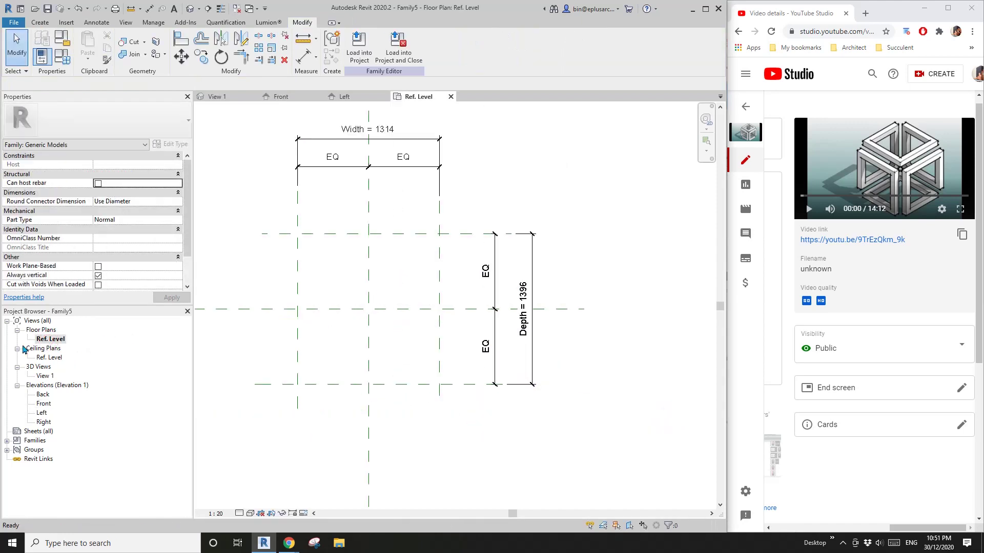
scroll(308, 297, up, 1)
key(r)
key(p)
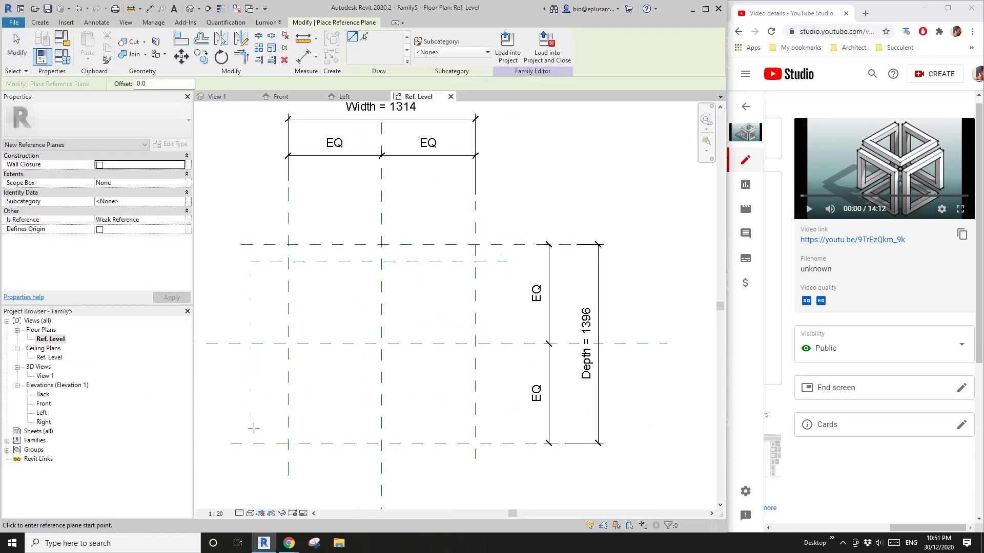
click(315, 465)
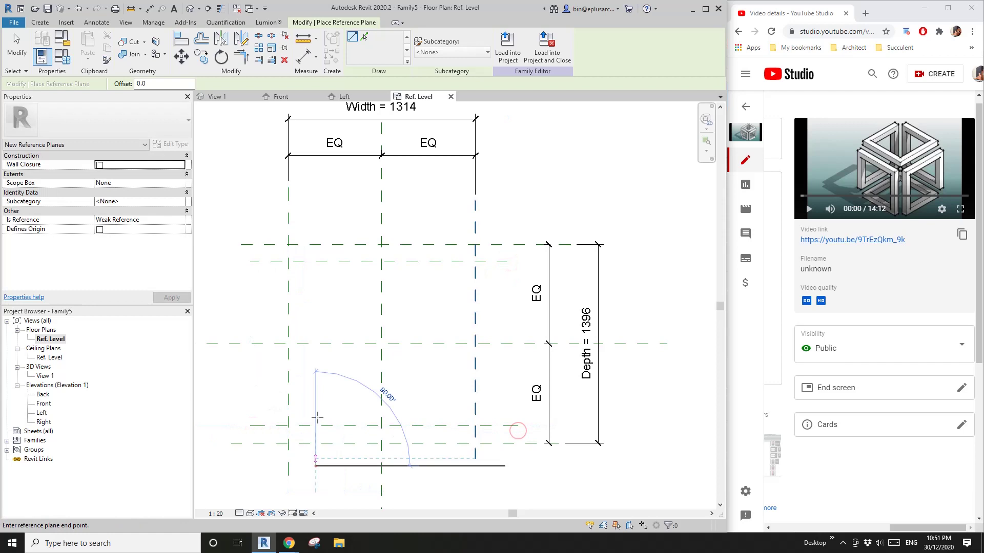
click(315, 233)
click(455, 475)
click(455, 226)
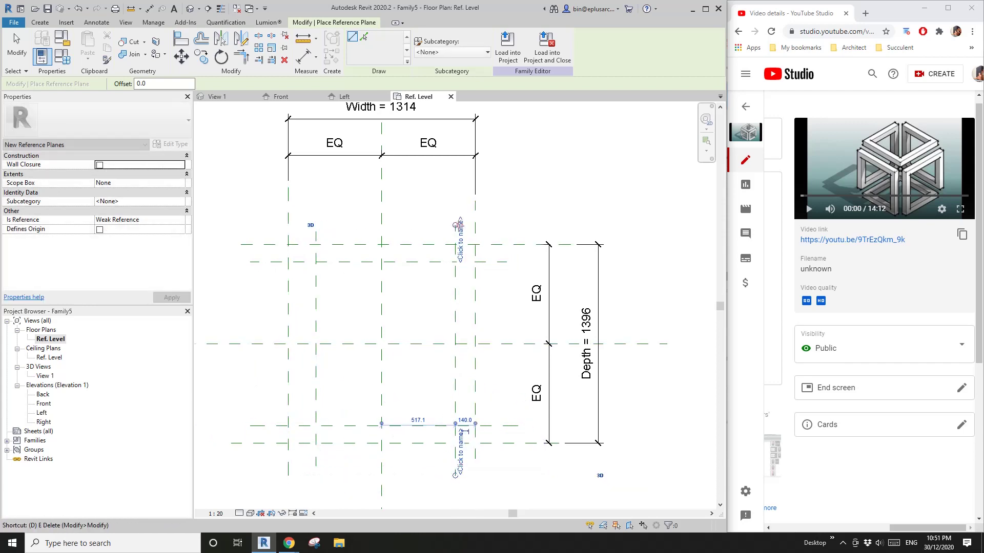
Dimension the gap between the outer and inner vertical reference planes on both sides of the plan
key(d)
key(i)
middle_drag(358, 254, 421, 208)
click(352, 231)
click(379, 233)
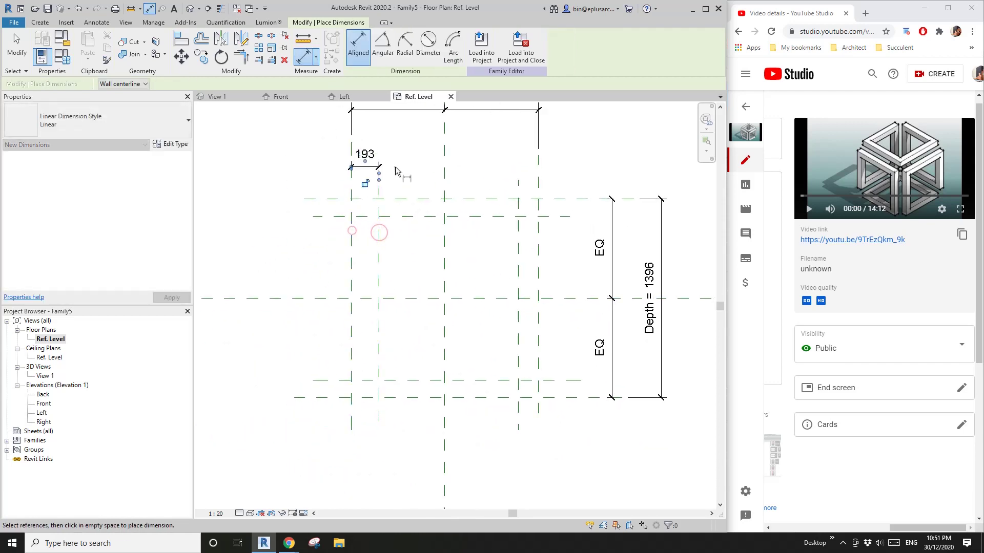
click(395, 170)
click(519, 191)
click(535, 179)
click(494, 163)
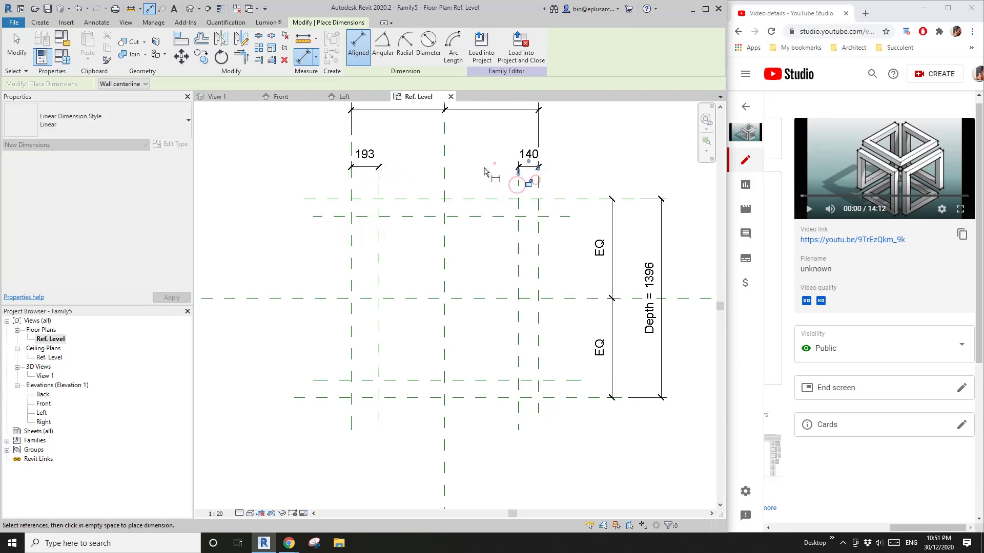
Dimension the gap between the outer and inner horizontal reference planes at the back and front of the plan
click(340, 217)
click(334, 199)
click(289, 237)
click(318, 380)
click(319, 398)
click(289, 372)
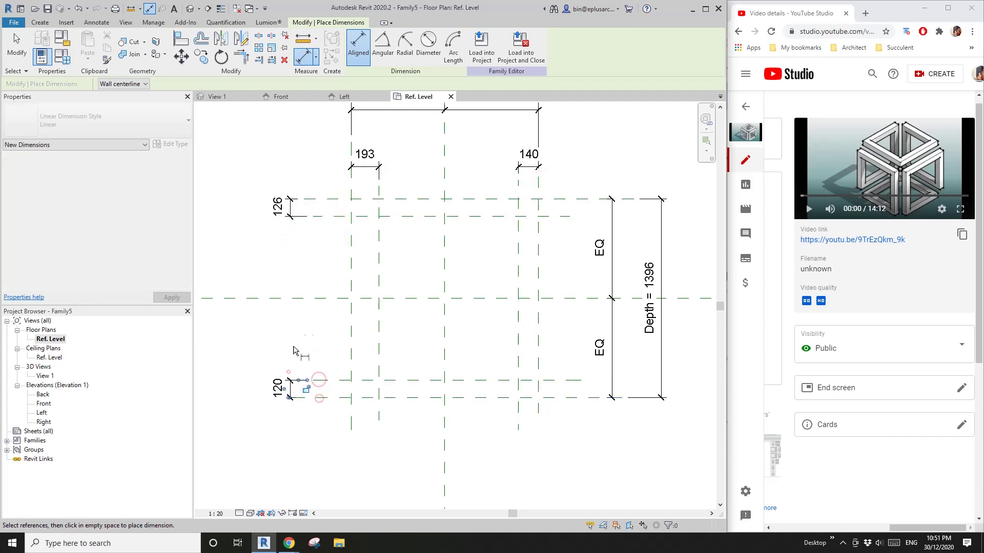
key(Escape)
Label all four gap dimensions between the outer and inner reference planes in the plan with the Offset parameter
ctrl+click(290, 203)
ctrl+click(364, 167)
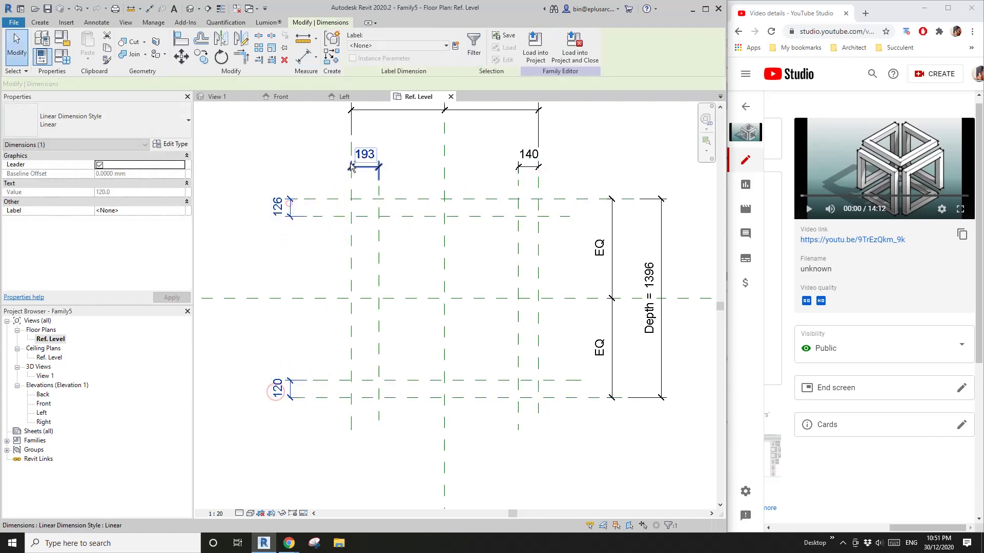
ctrl+click(527, 166)
click(416, 45)
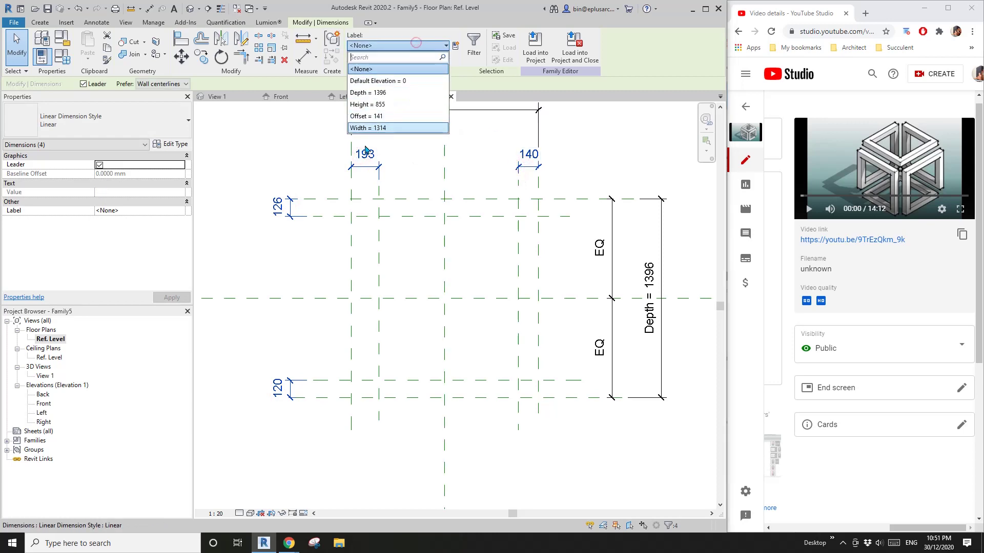
click(377, 116)
scroll(450, 226, down, 2)
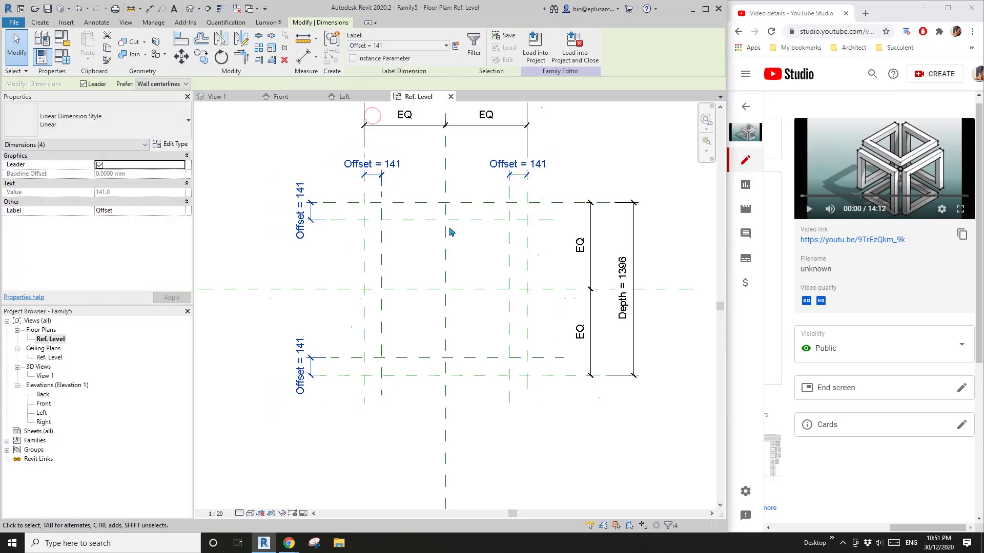
key(Escape)
middle_drag(402, 242, 448, 279)
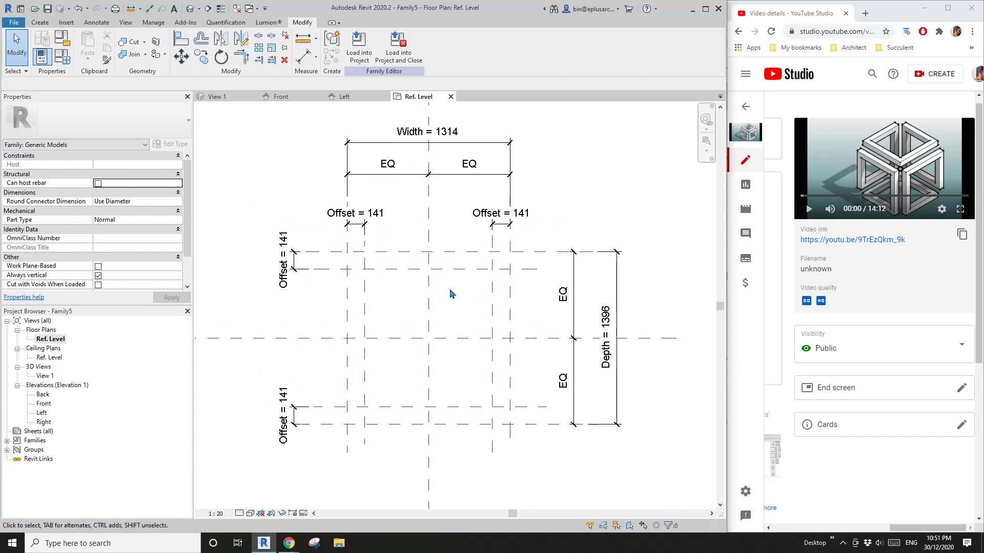
middle_drag(480, 331, 464, 334)
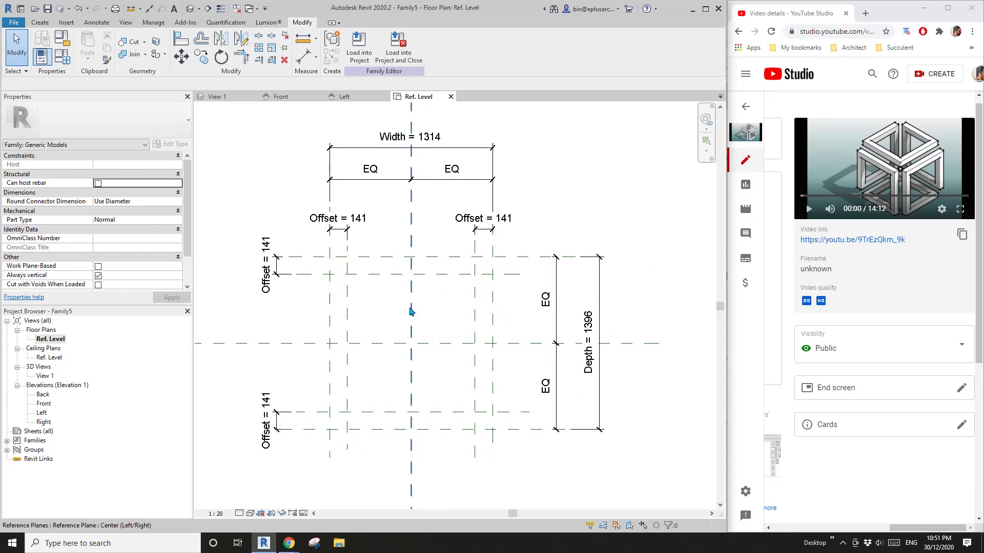
middle_drag(410, 314, 404, 316)
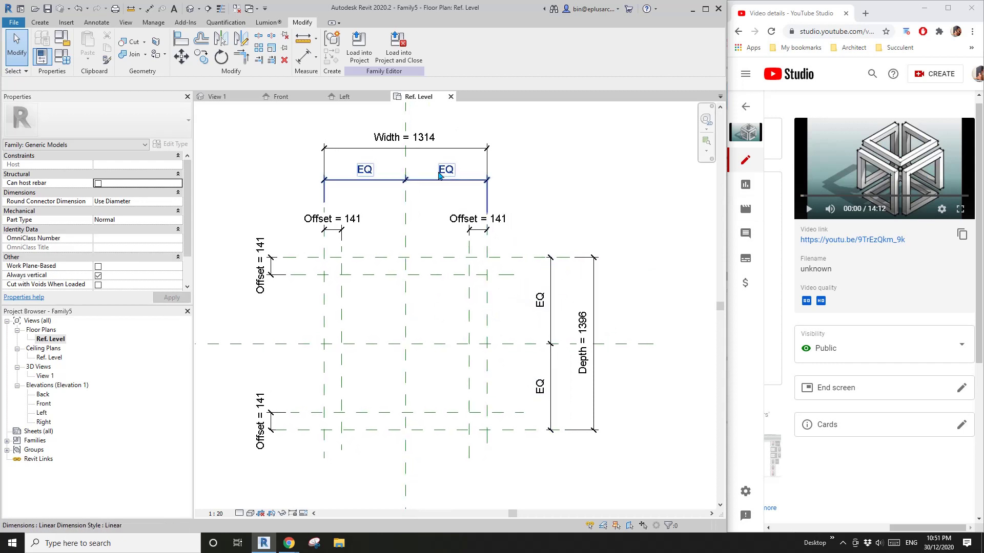
middle_drag(525, 222, 544, 225)
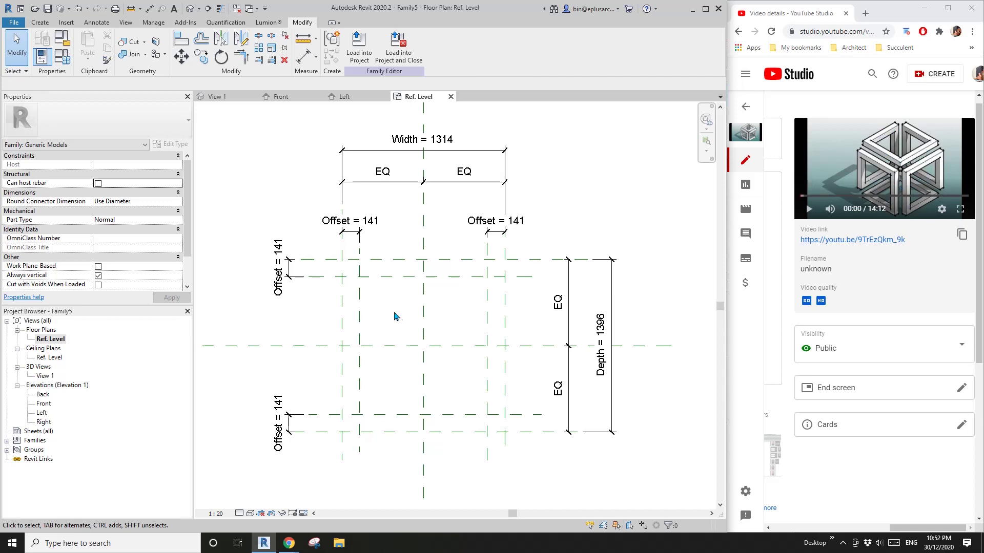
middle_drag(395, 318, 373, 314)
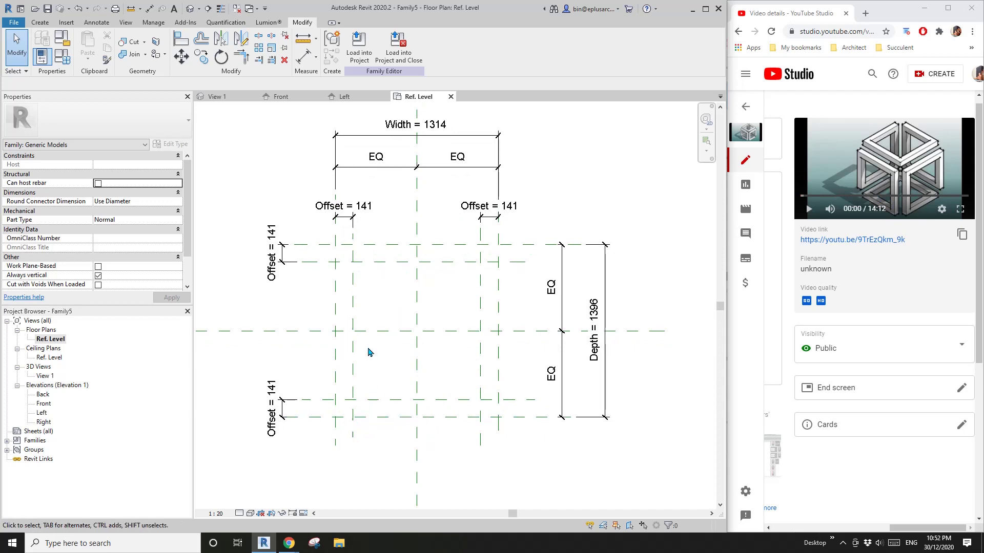
Set the outer front reference plane as the work plane by picking it in the plan and open the Front elevation
click(40, 22)
click(590, 46)
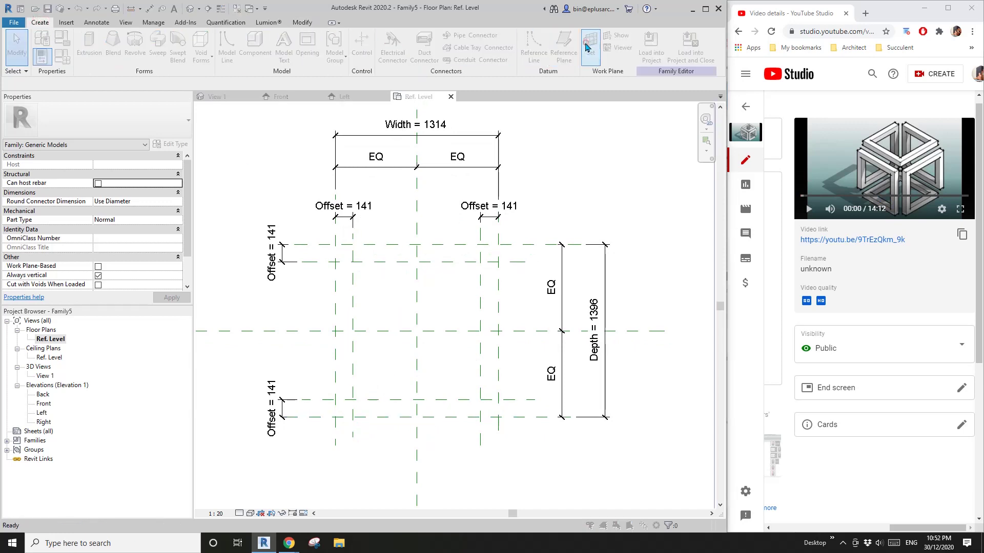
click(357, 284)
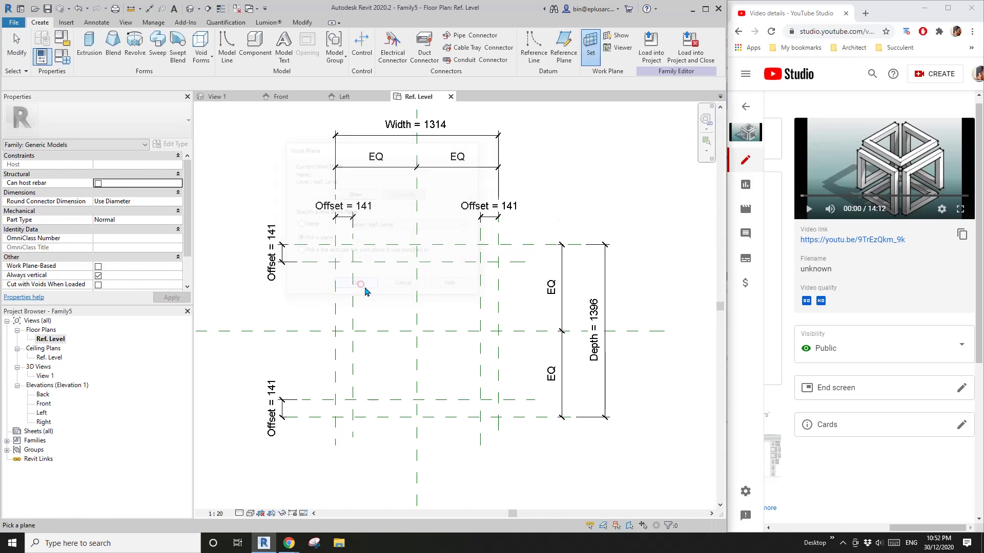
click(453, 417)
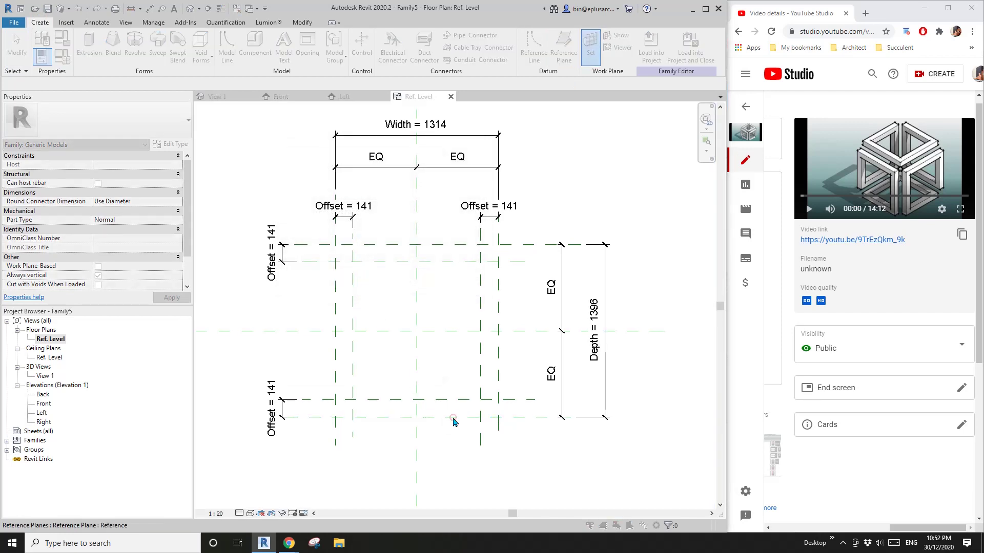
click(313, 196)
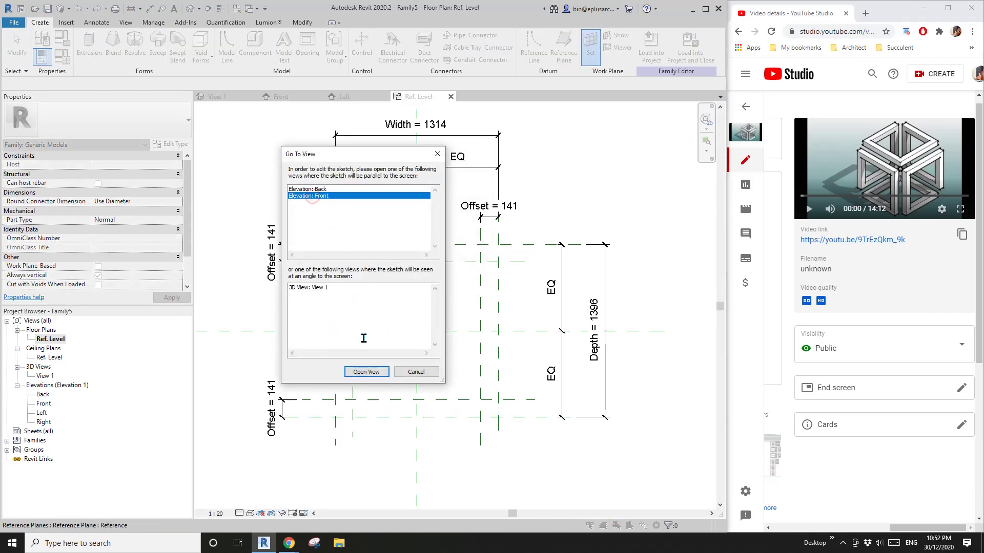
click(367, 373)
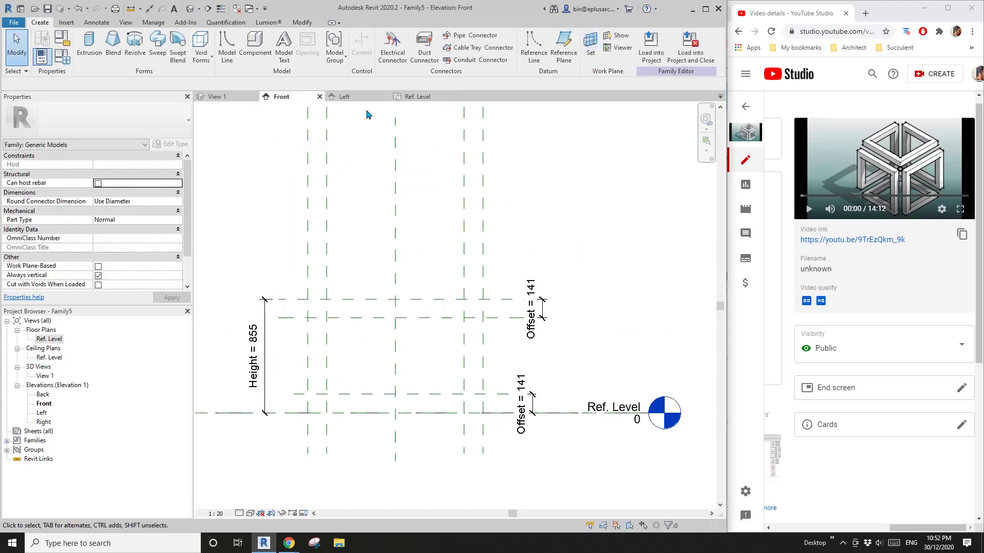
Close the Left and View 1 views and tile the Front elevation and Ref. Level plan side by side
click(386, 97)
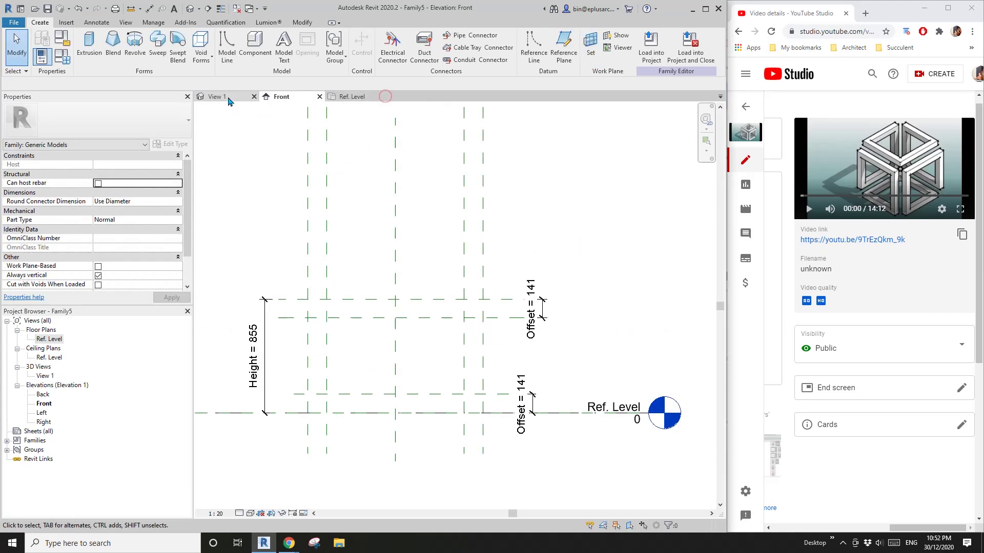
click(254, 97)
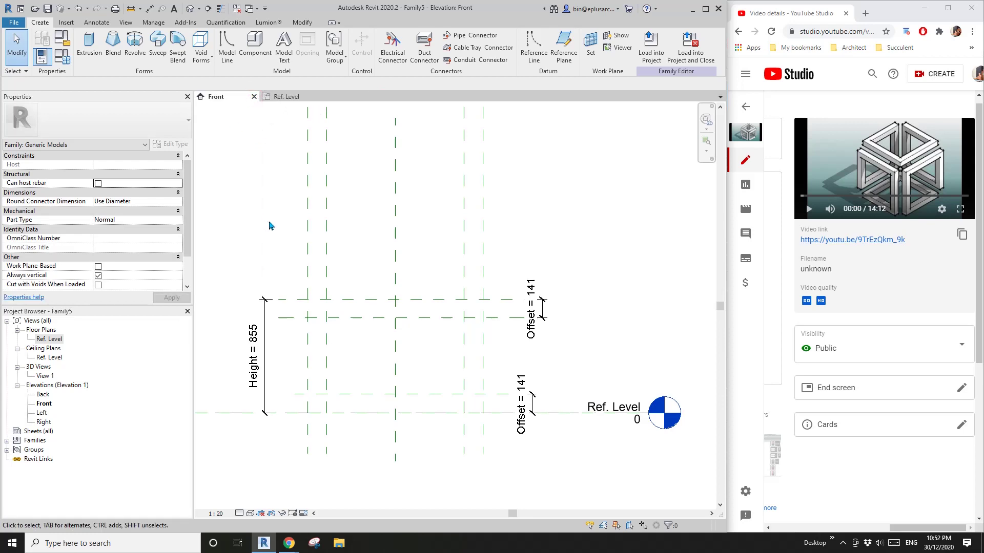
key(w)
key(t)
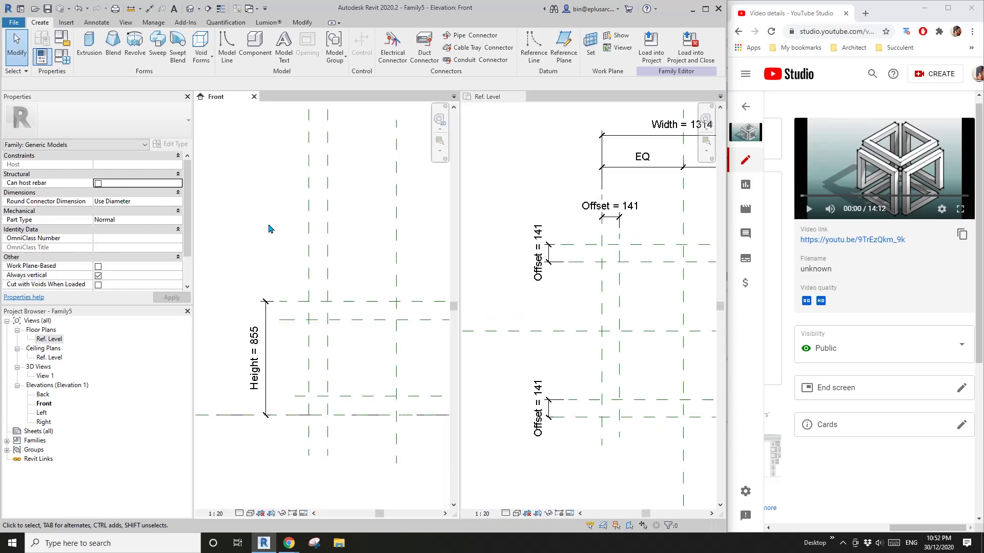
scroll(325, 274, down, 3)
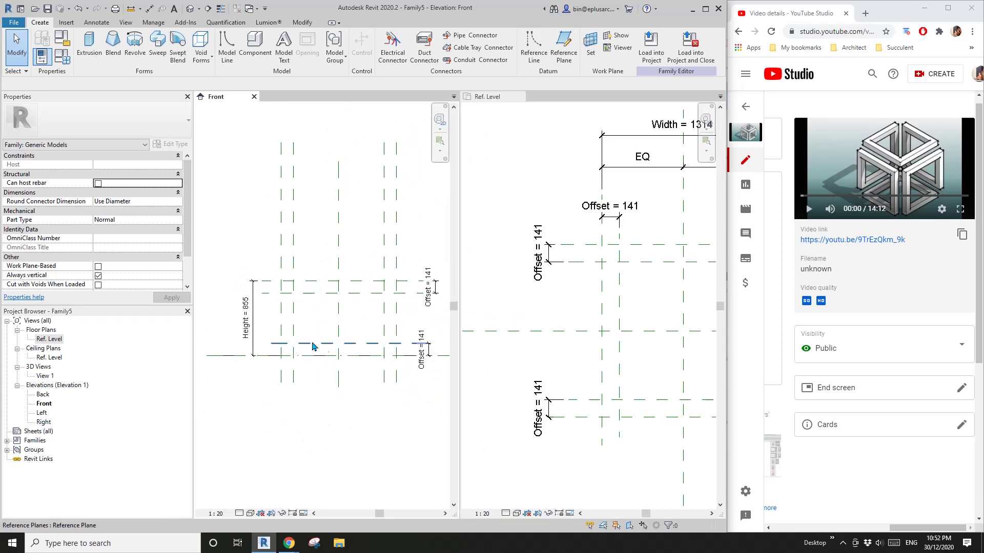
scroll(328, 340, up, 2)
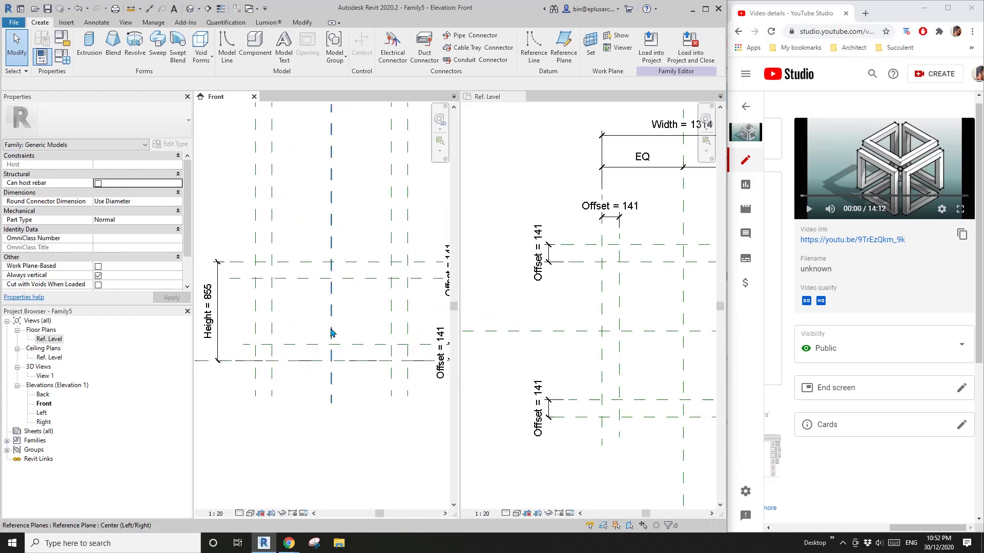
click(564, 321)
scroll(566, 321, down, 3)
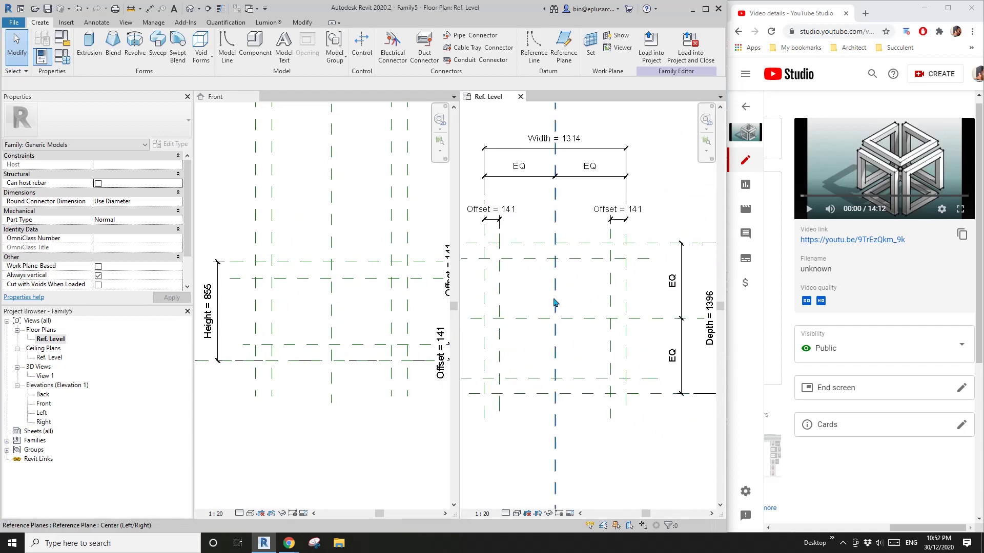
middle_drag(556, 303, 584, 307)
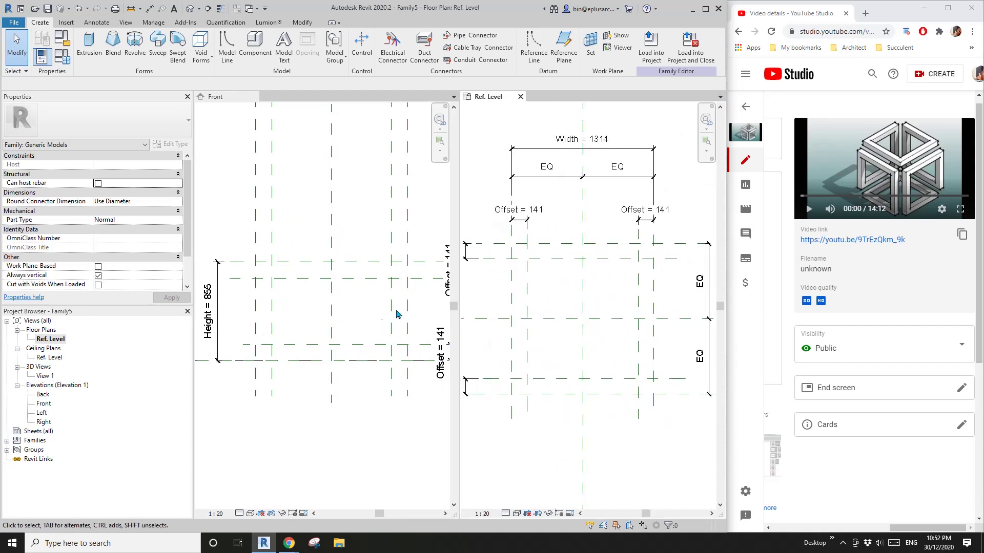
In the Front elevation, draw a reference-line rectangle about 1173 by 714 mm from the upper-left inner plane intersection to the lower-right outer plane intersection
click(329, 312)
scroll(329, 312, up, 2)
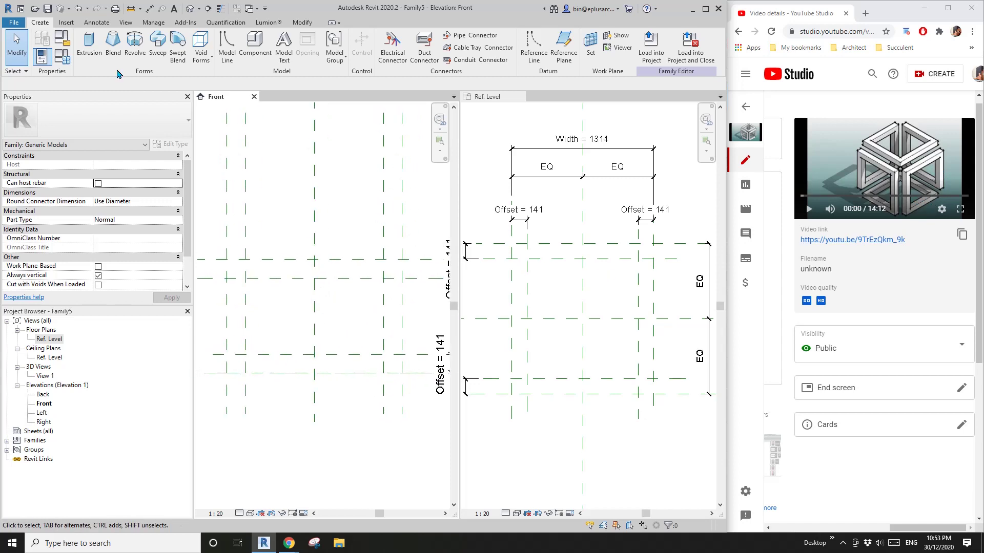
click(533, 47)
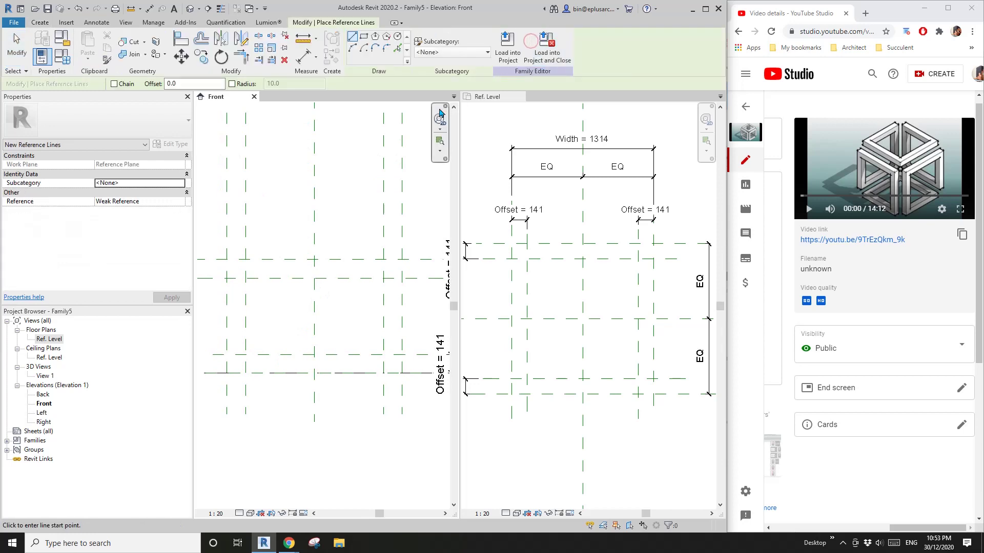
click(363, 36)
click(246, 279)
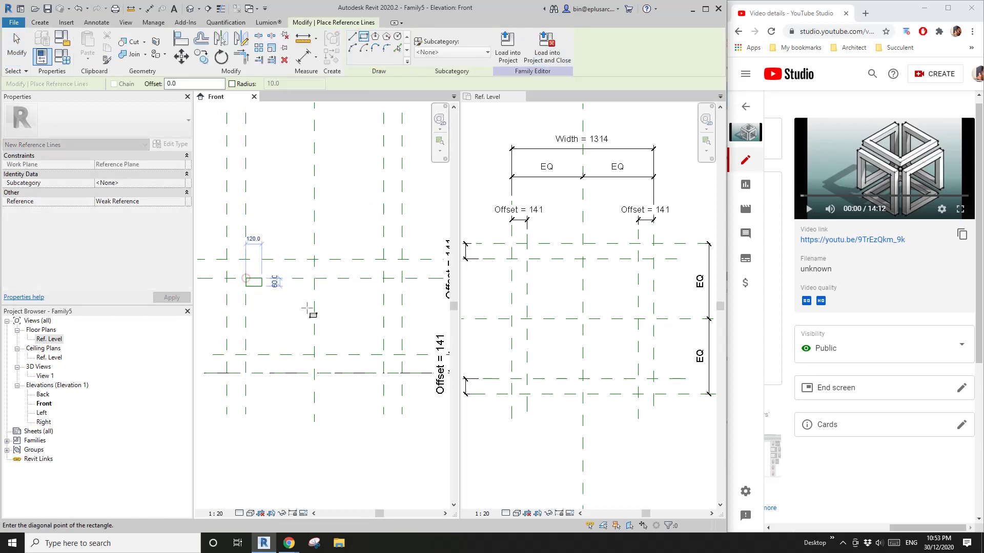
click(402, 373)
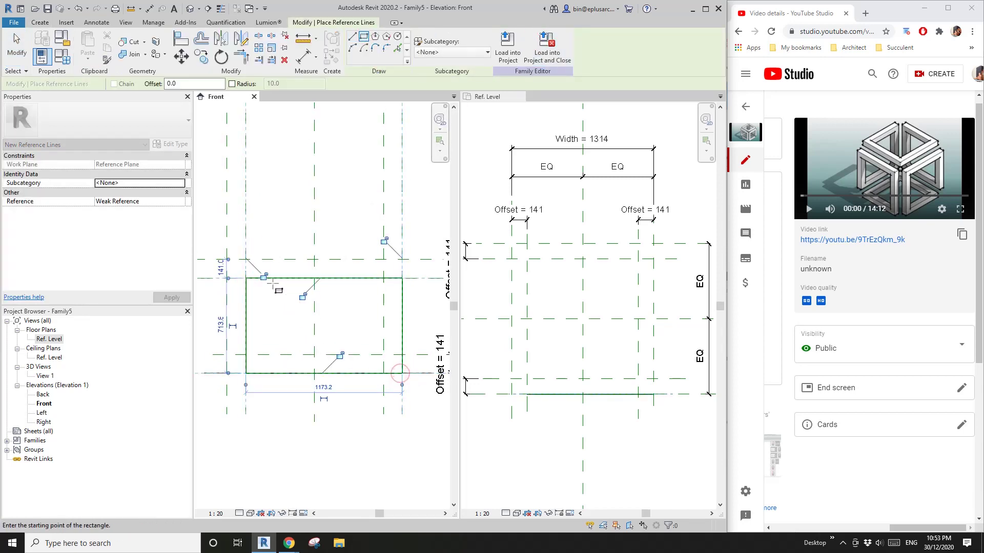
Lock all four sides of the reference-line rectangle to the reference planes they lie on
click(264, 276)
click(302, 296)
click(340, 355)
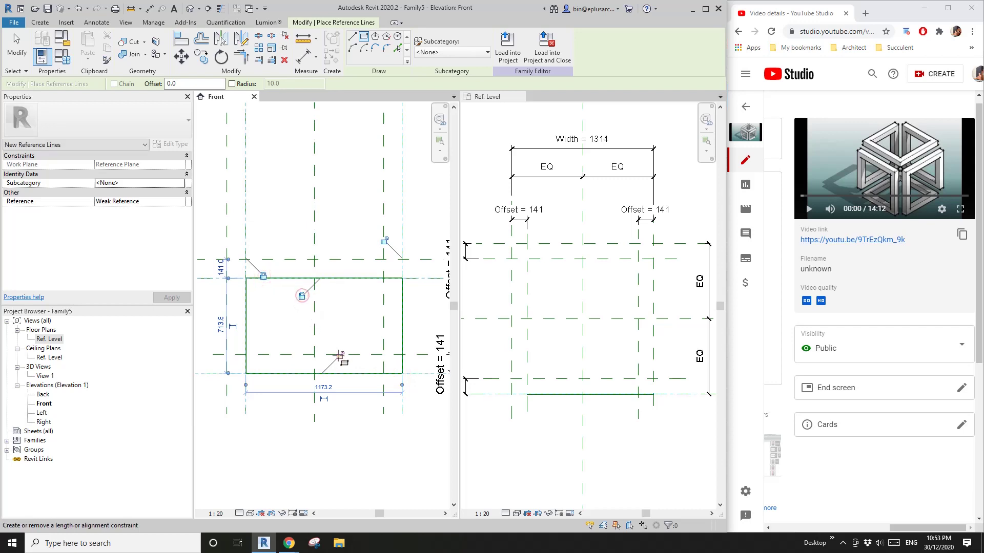
click(387, 243)
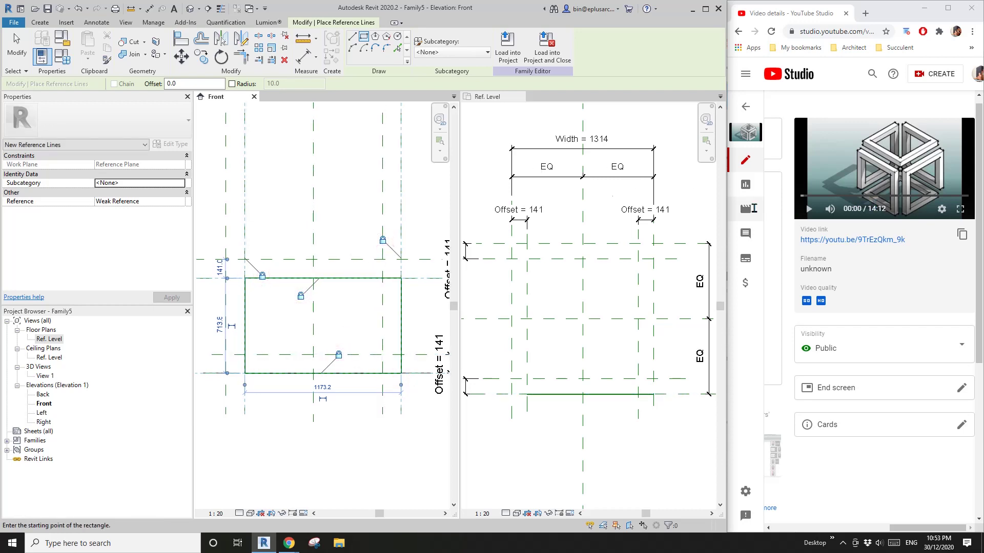
Set the outer back reference plane in the Ref. Level plan as the work plane and open the Front elevation for it
click(589, 243)
click(40, 22)
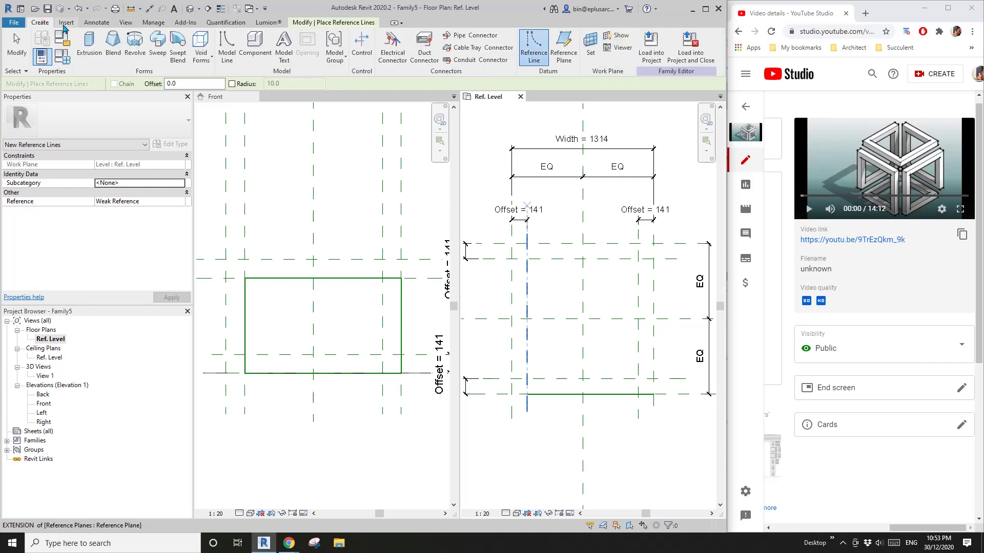
click(590, 45)
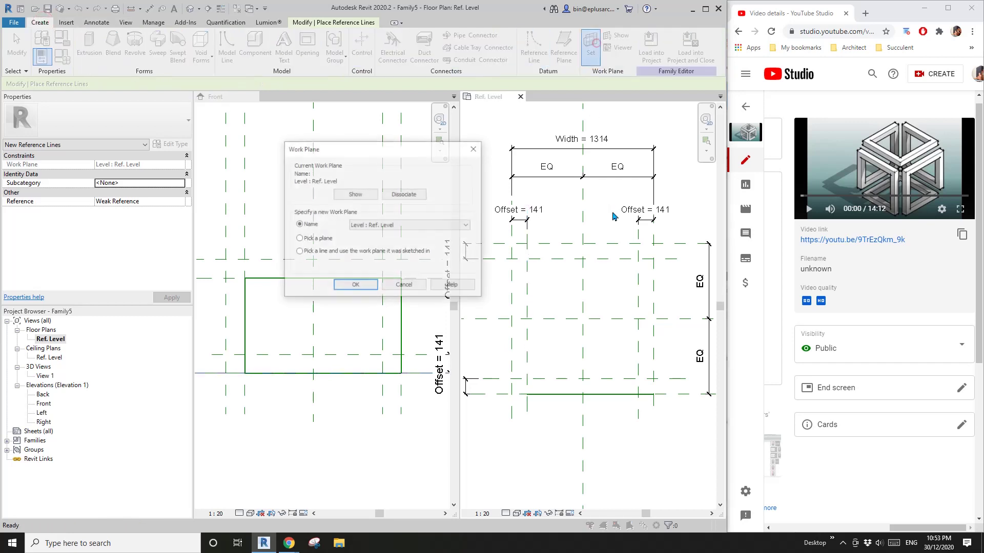
click(356, 286)
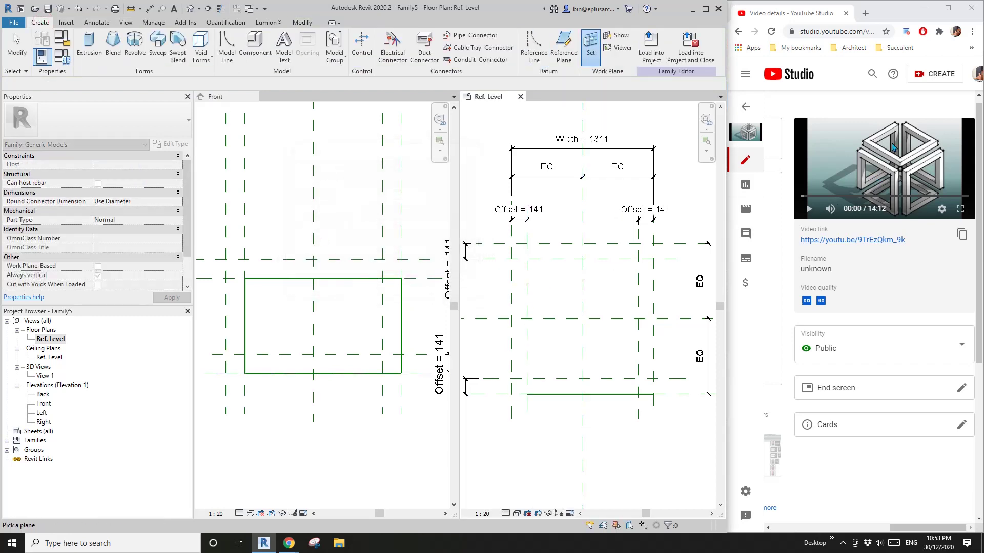
click(549, 244)
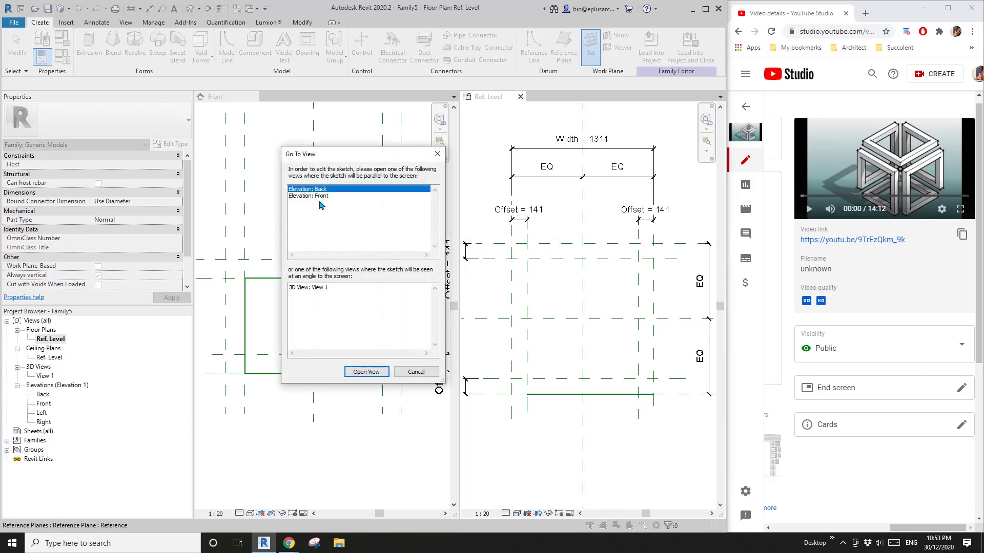
click(320, 197)
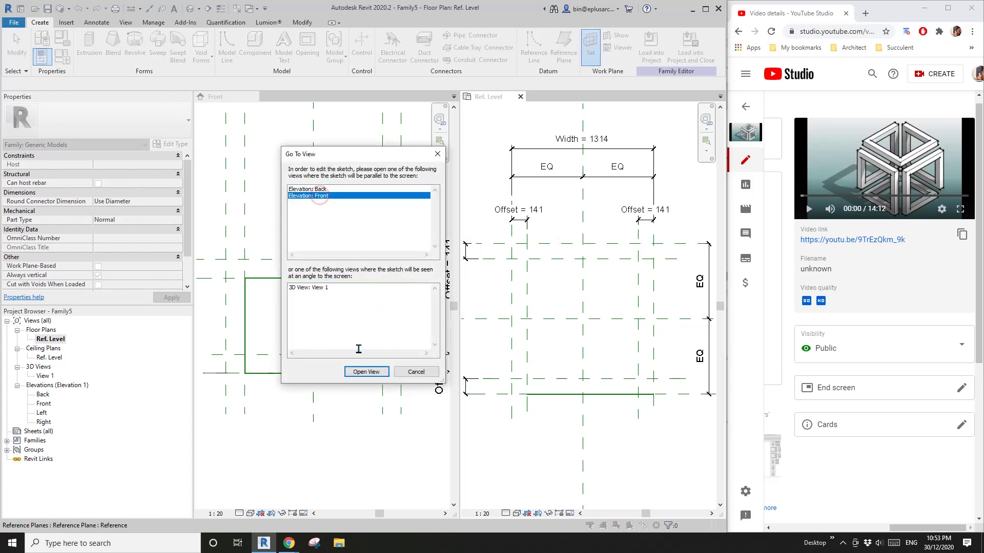
click(366, 372)
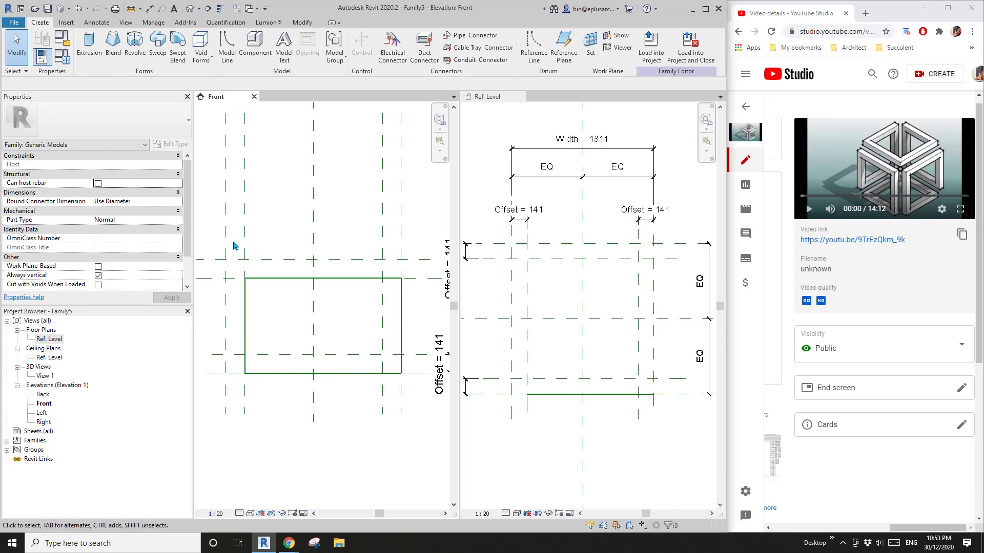
Draw a second reference-line rectangle from the upper-left outer plane intersection to the lower-right inner plane intersection and lock its four sides
click(534, 46)
click(364, 37)
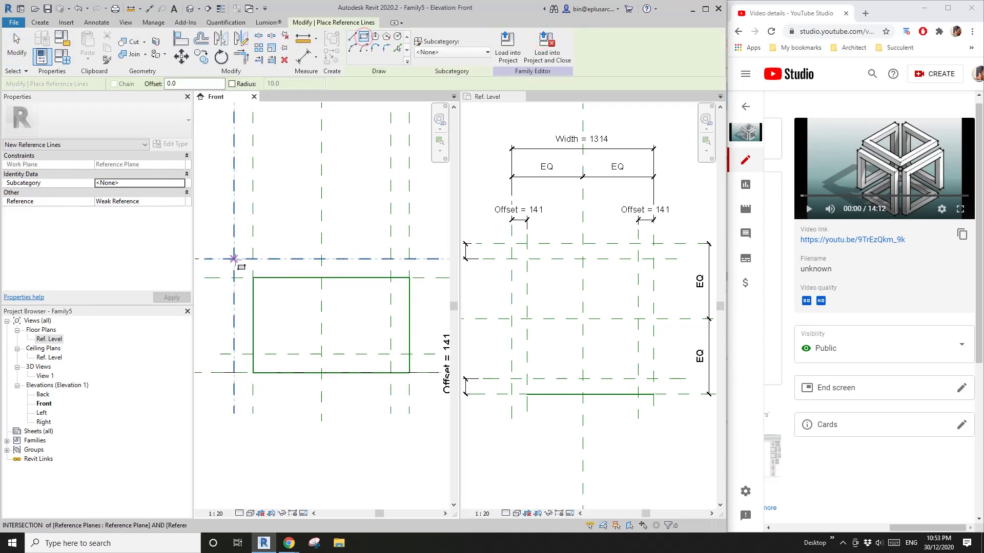
click(235, 259)
click(390, 353)
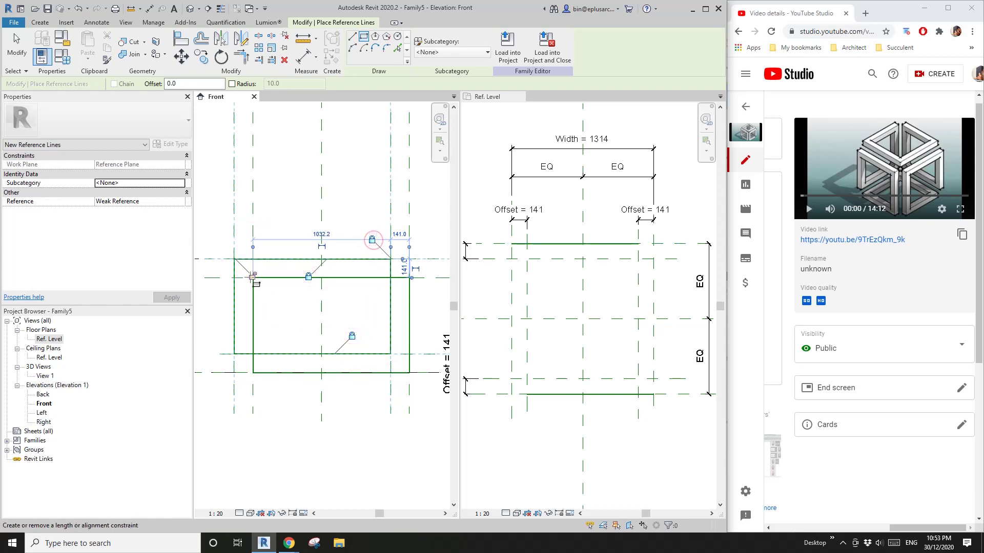
mouse_move(329, 202)
middle_down()
mouse_move(332, 211)
mouse_move(333, 184)
middle_up()
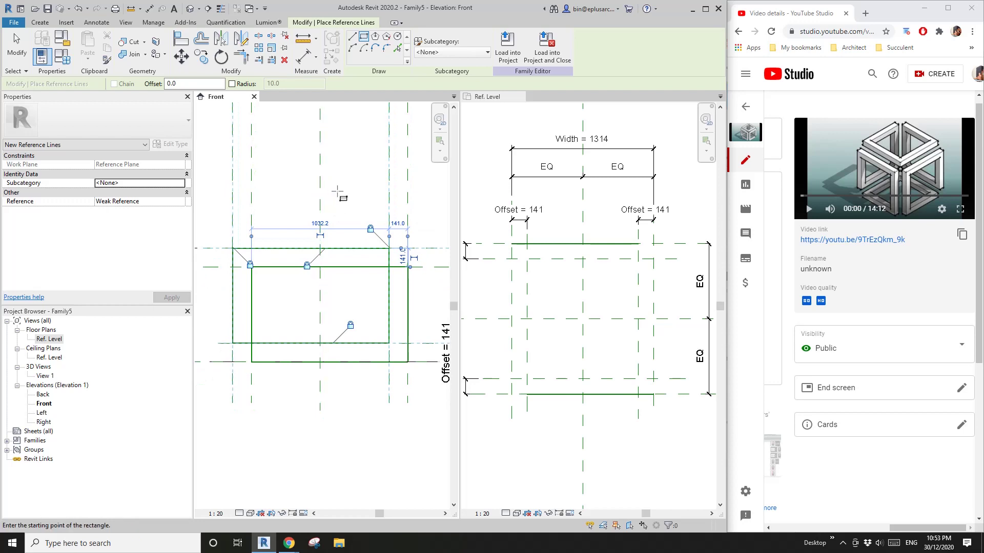
Set the outer left reference plane in the Ref. Level plan as the work plane and open the Left elevation for it
key(Escape)
key(Escape)
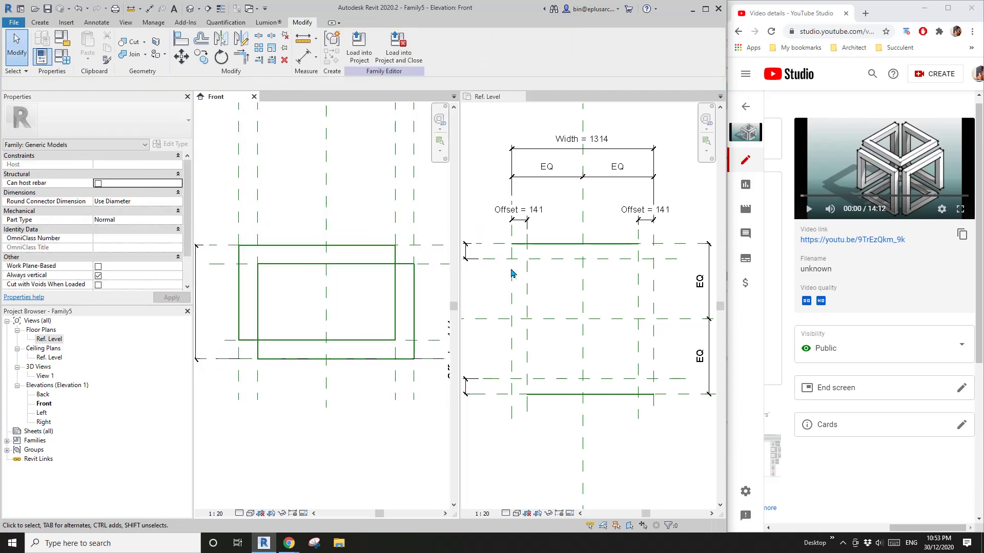
click(512, 273)
click(40, 22)
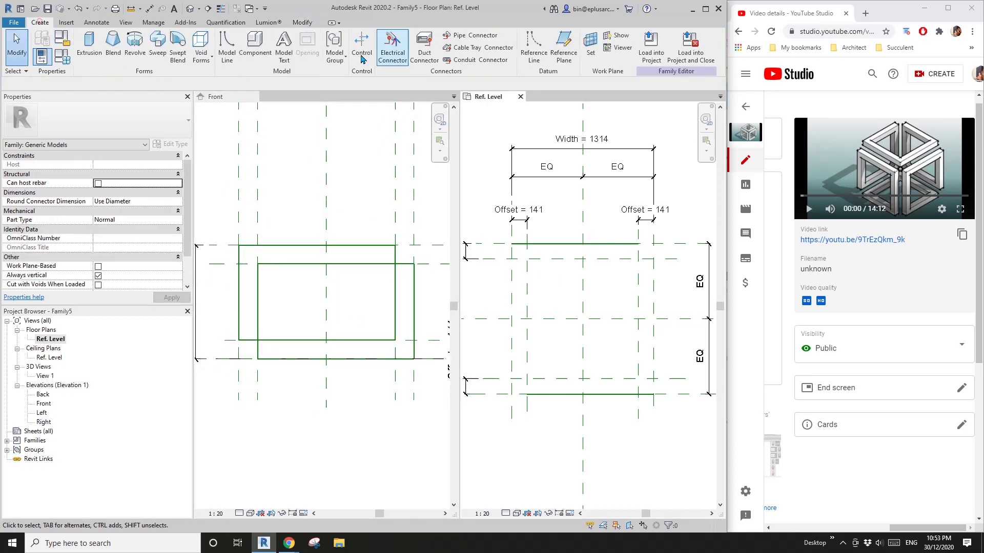
click(589, 49)
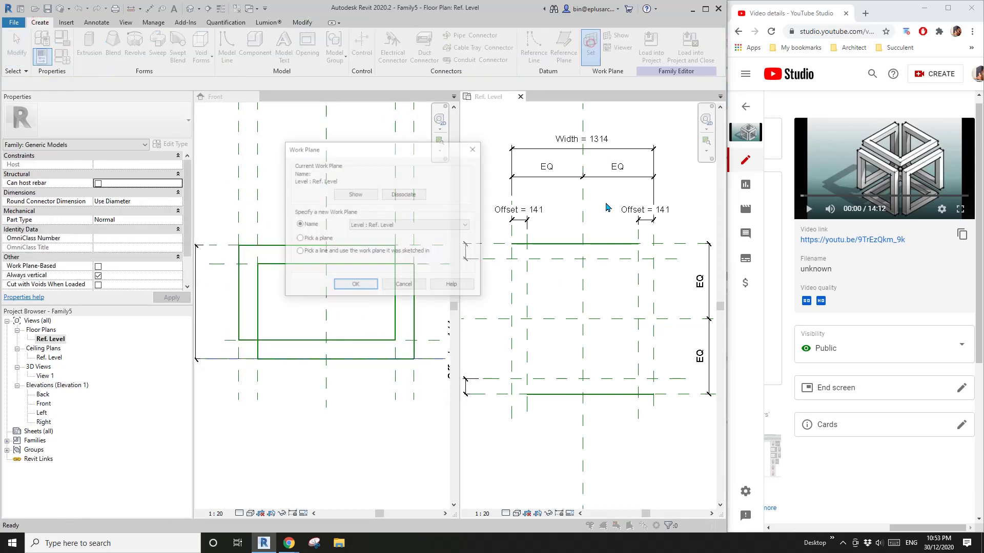
click(356, 286)
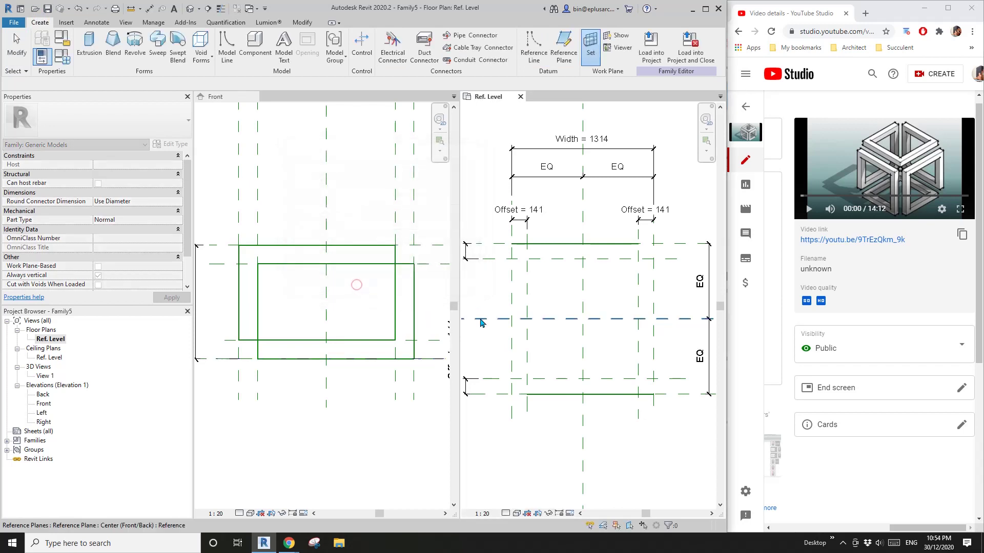
click(512, 299)
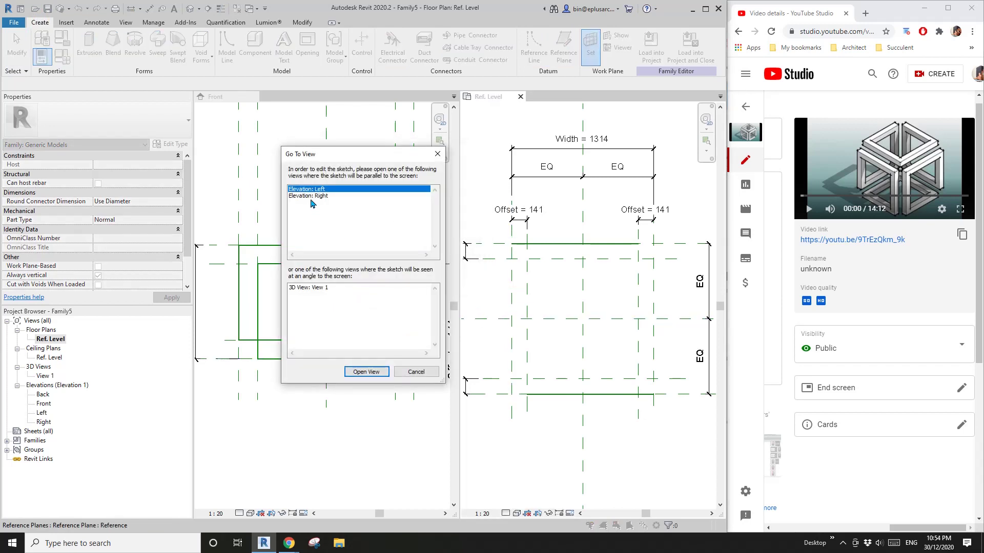
click(367, 373)
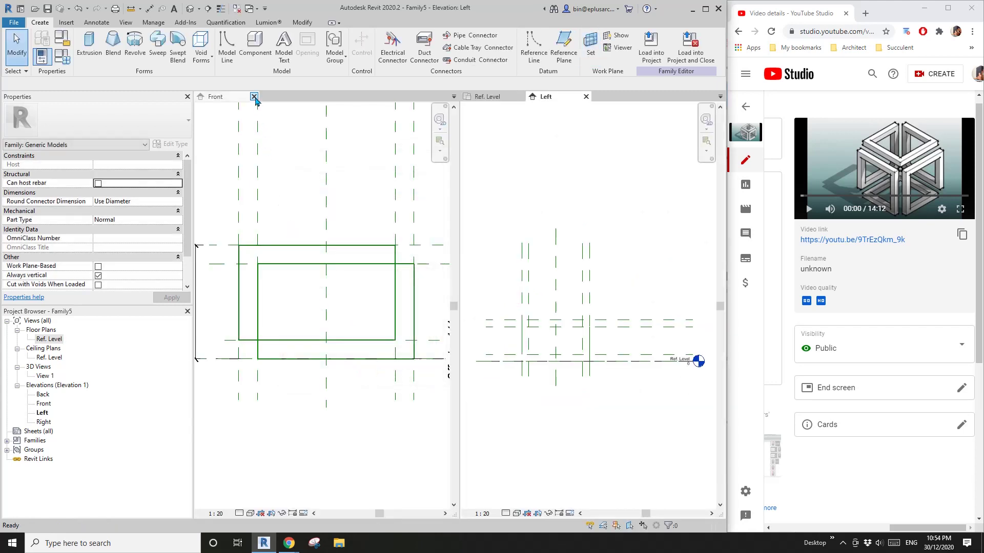
Close the Front elevation and tile the Left elevation beside the Ref. Level plan
click(253, 96)
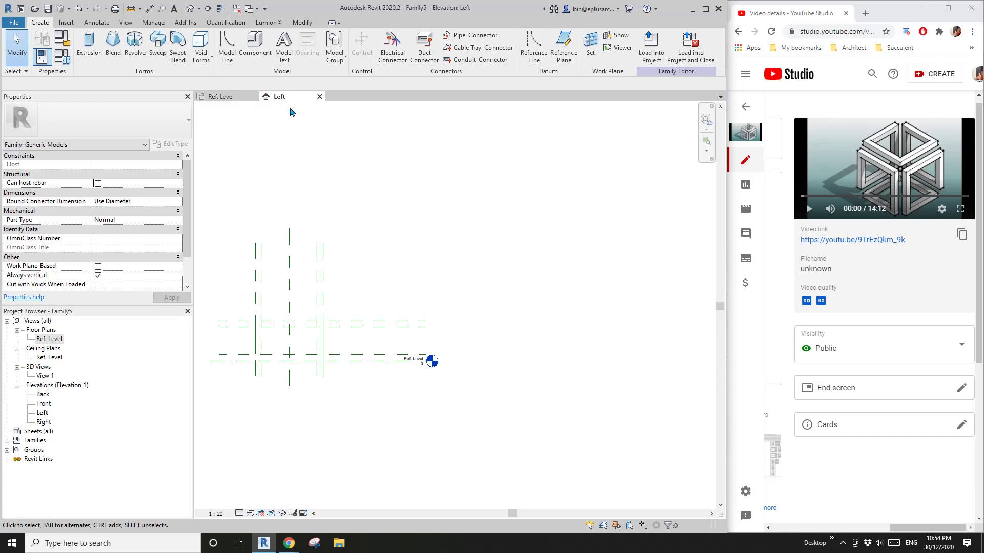
key(t)
scroll(329, 334, up, 5)
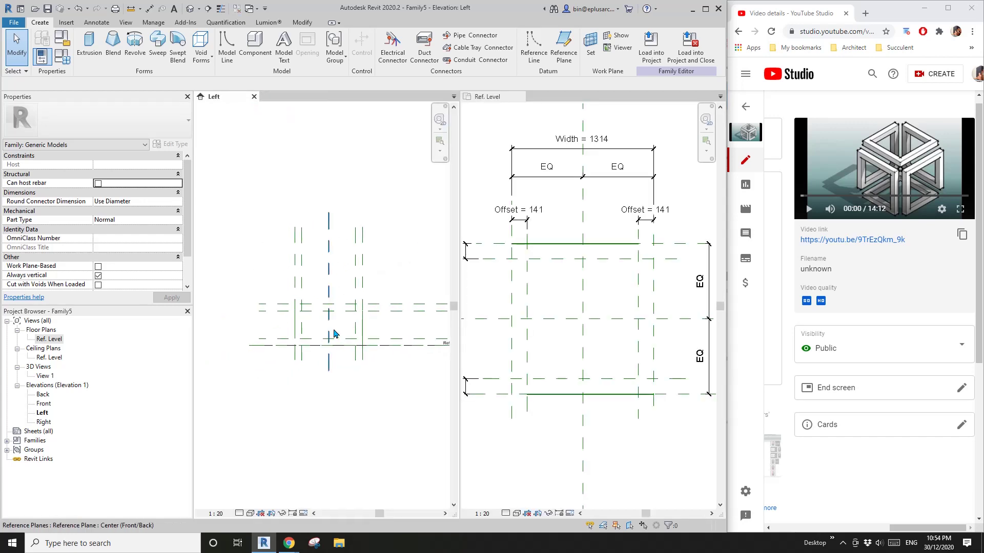
middle_drag(314, 322, 311, 322)
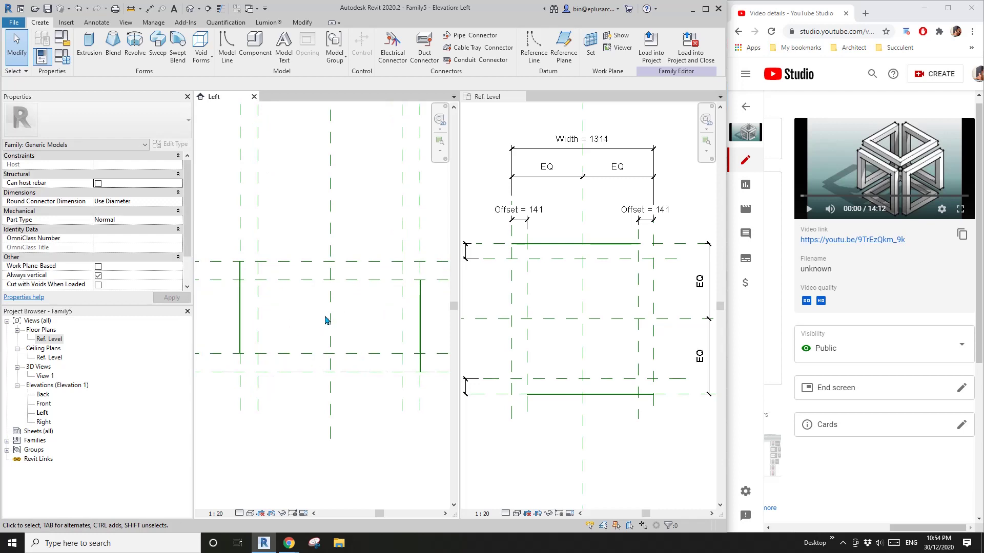
middle_drag(323, 319, 316, 317)
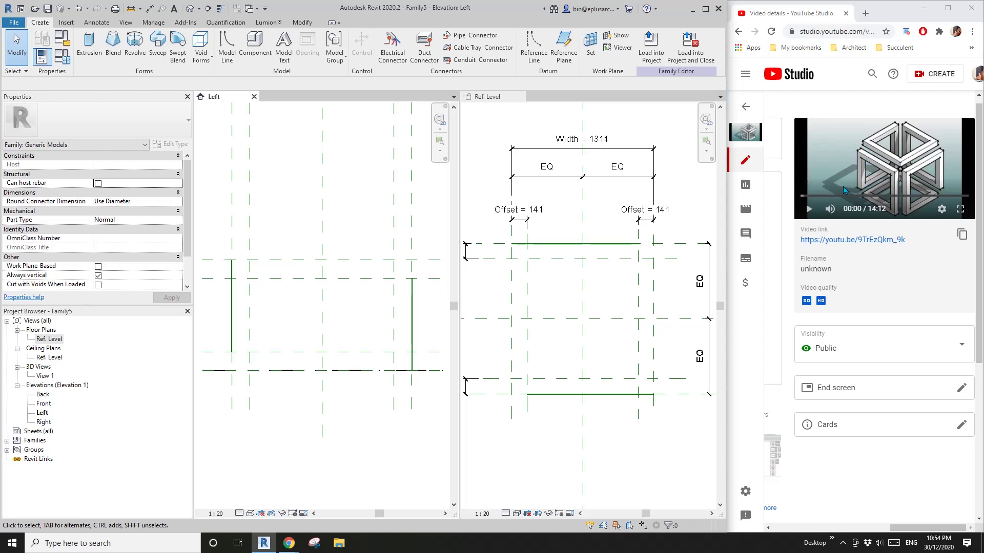
middle_drag(243, 298, 264, 283)
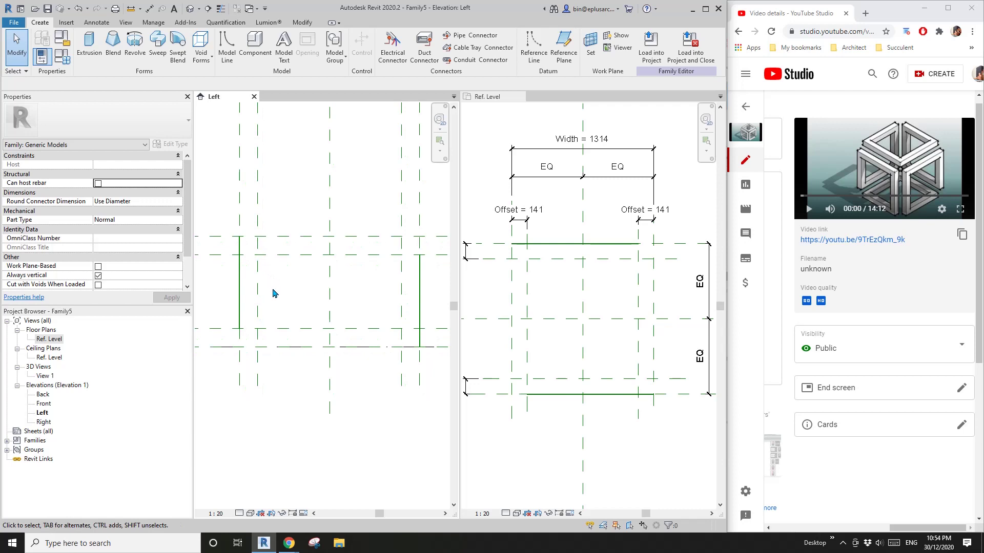
middle_drag(268, 286, 275, 291)
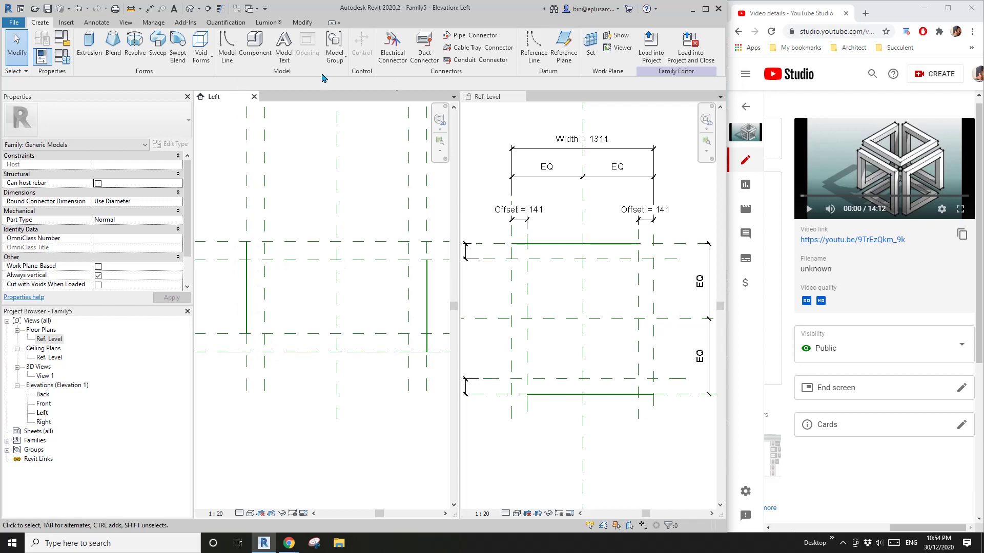
Draw and lock reference lines about 1255 mm along the inner upper plane, 714 mm down the inner right plane and 1114 mm along Ref. Level
click(534, 54)
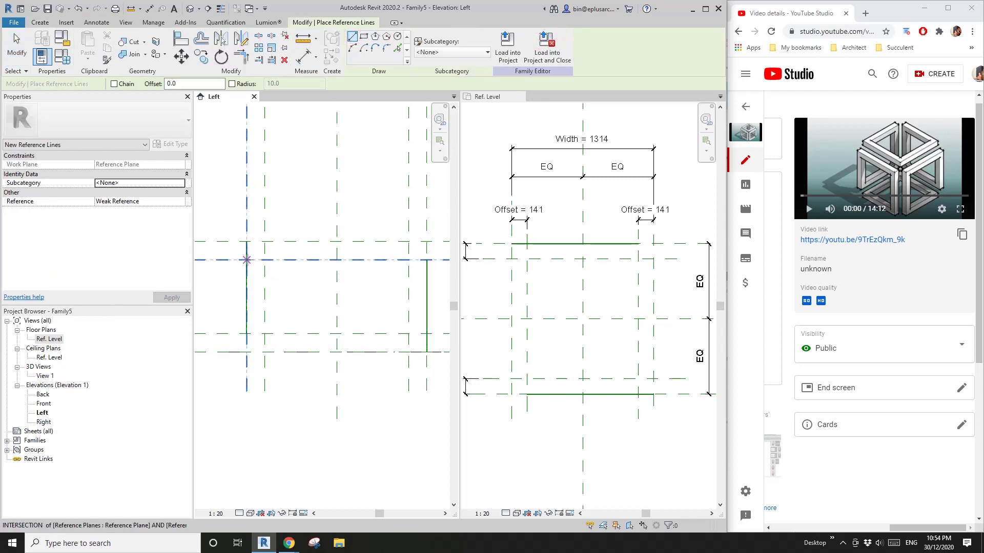
click(246, 260)
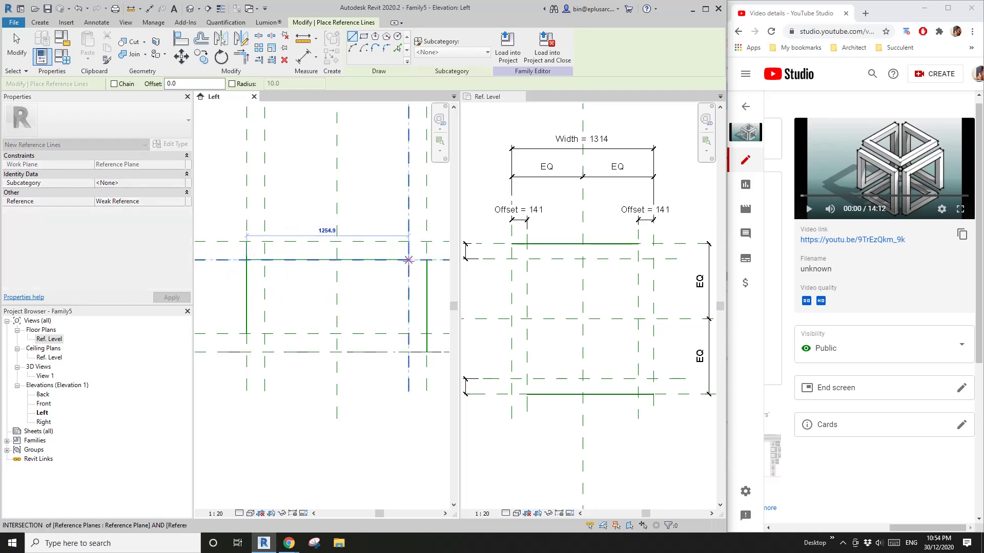
click(408, 260)
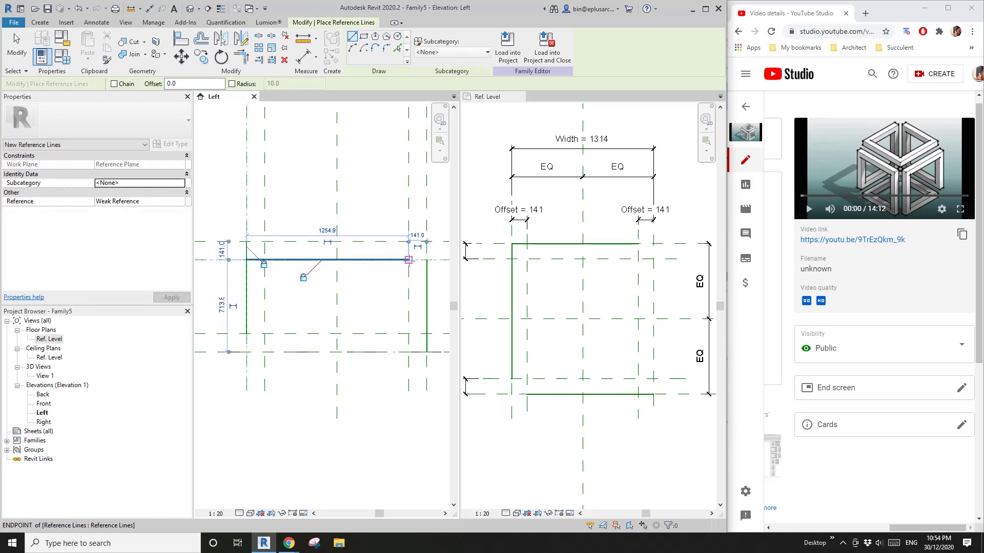
click(408, 260)
click(408, 352)
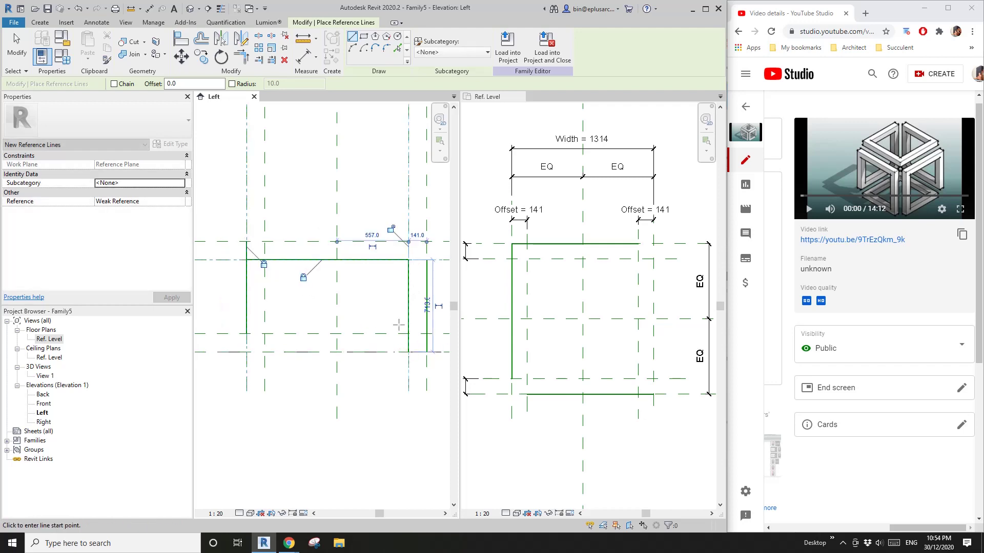
middle_drag(398, 325, 376, 336)
click(385, 363)
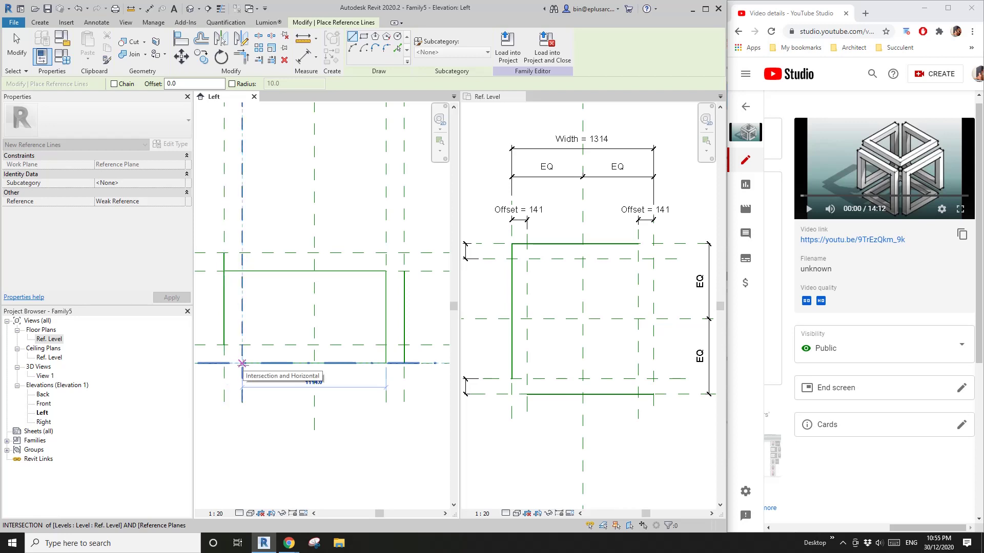
click(242, 363)
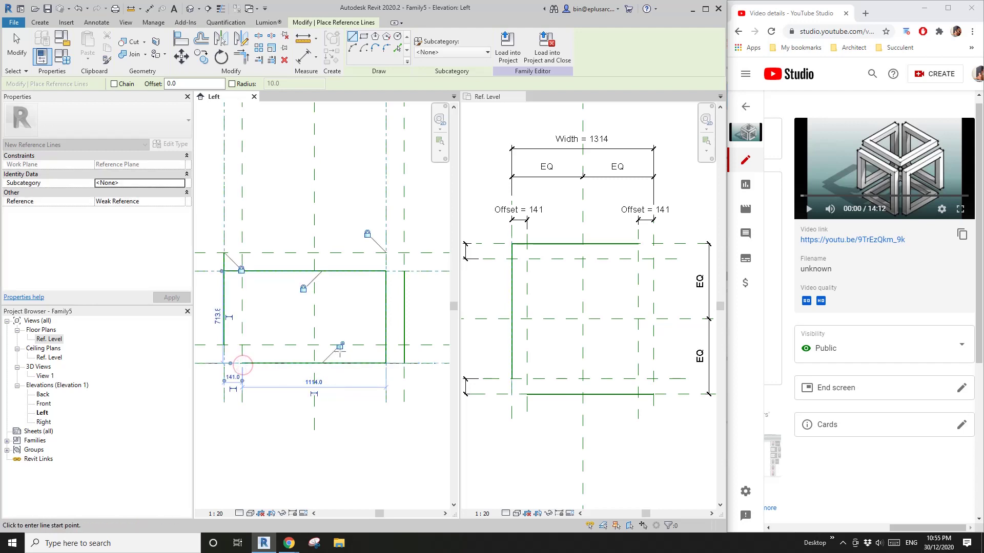
scroll(397, 225, down, 2)
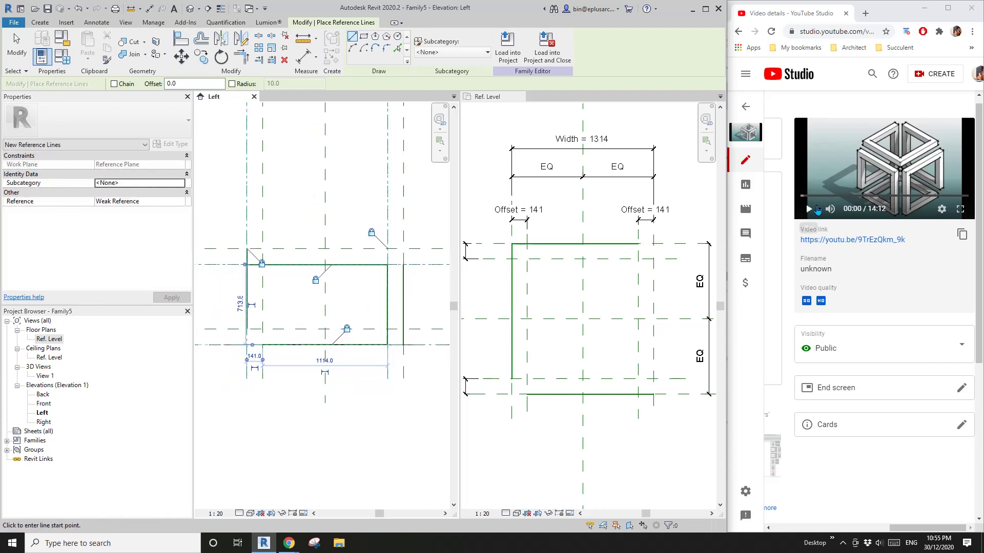
Set the outer right reference plane in the Ref. Level plan as the work plane and open the Left elevation for it
click(584, 302)
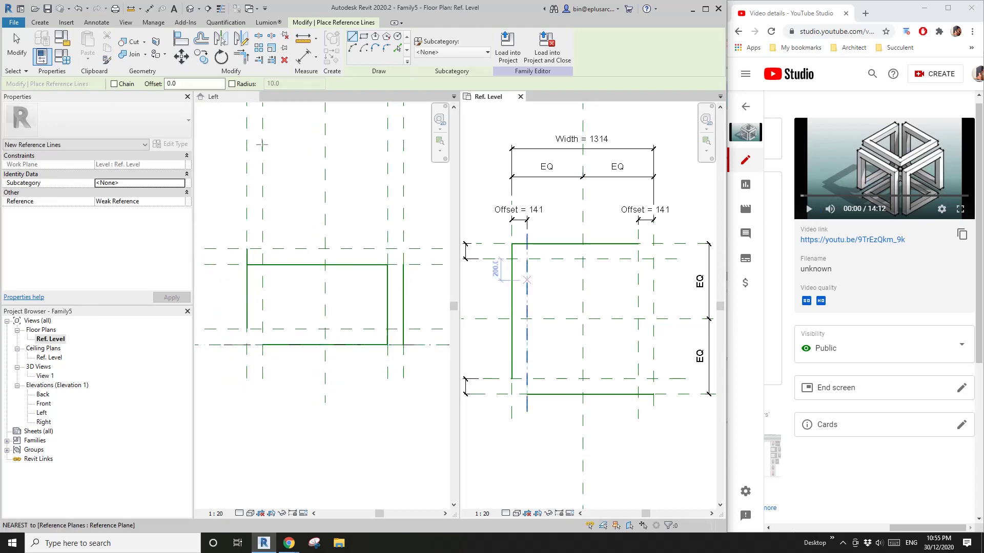
click(39, 22)
click(591, 49)
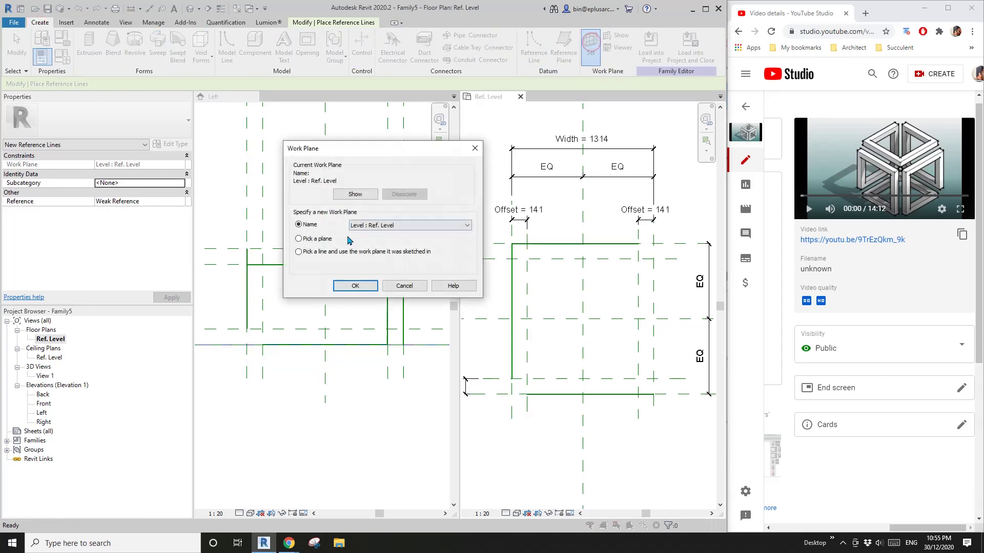
click(355, 286)
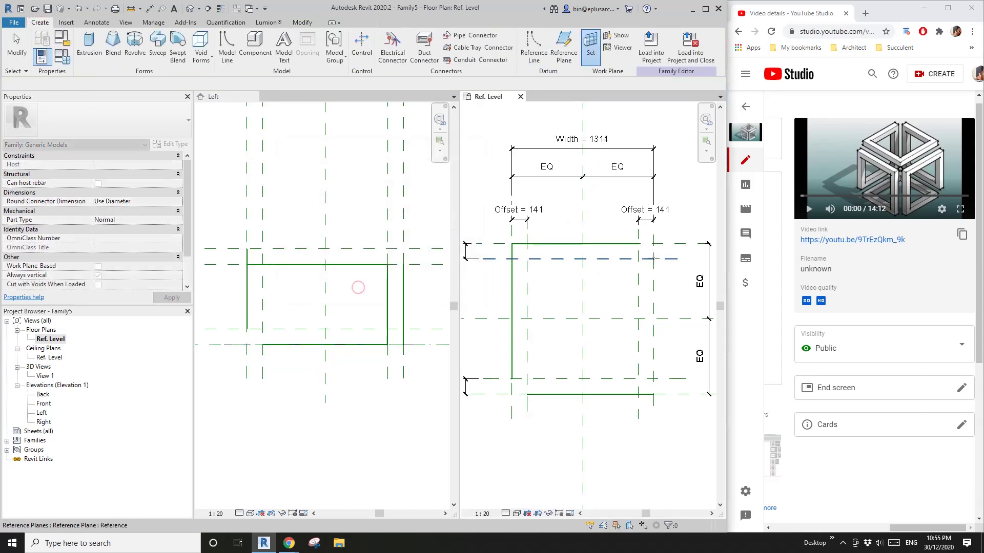
click(654, 289)
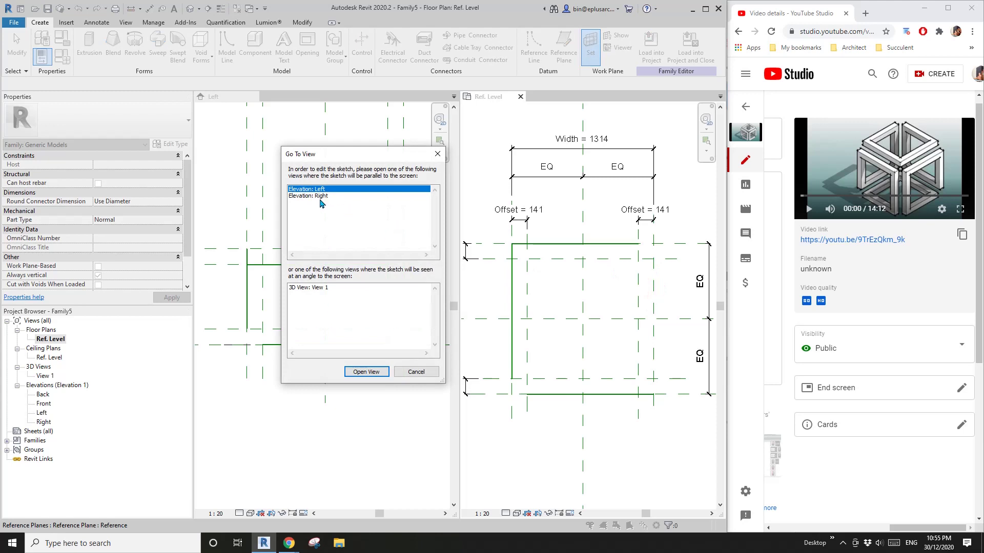
click(374, 373)
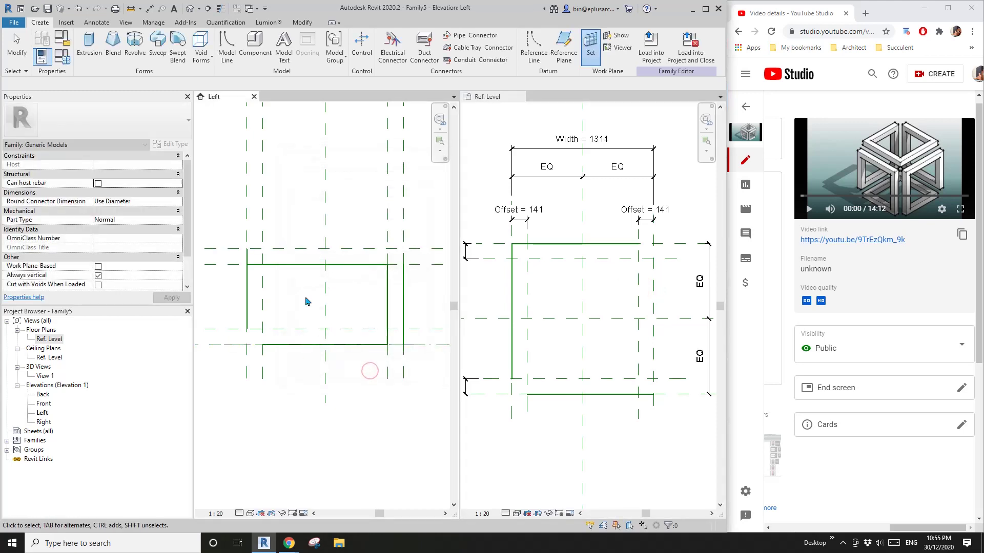
Draw and lock reference lines about 1114 mm along the outer upper plane, 714 mm down the inner left plane and 1255 mm along the inner lower plane
middle_drag(304, 314, 302, 317)
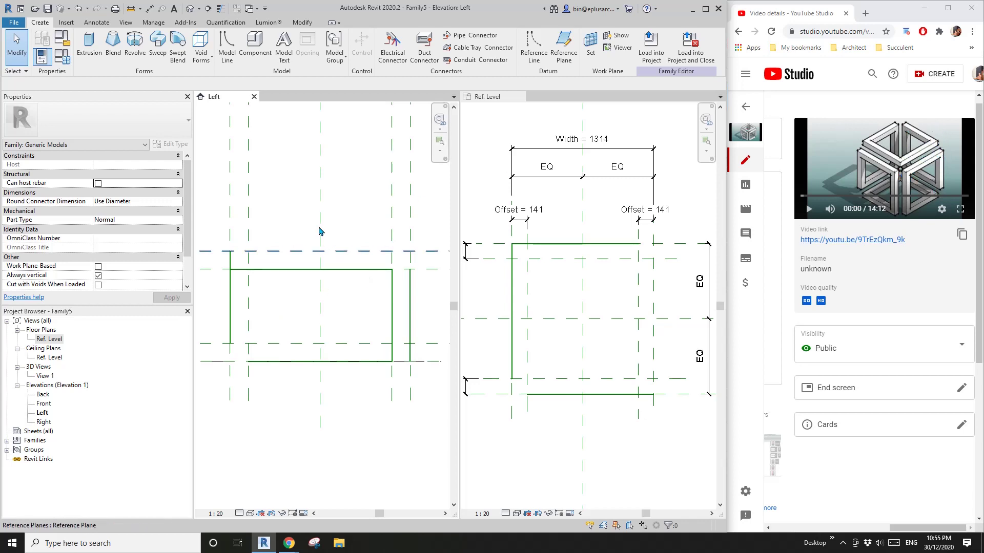
click(531, 51)
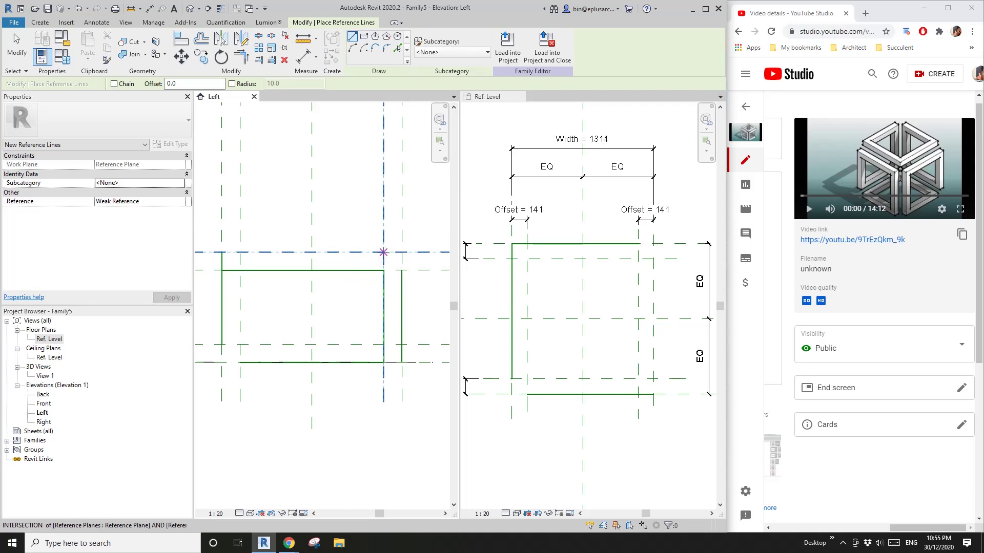
click(383, 253)
click(241, 252)
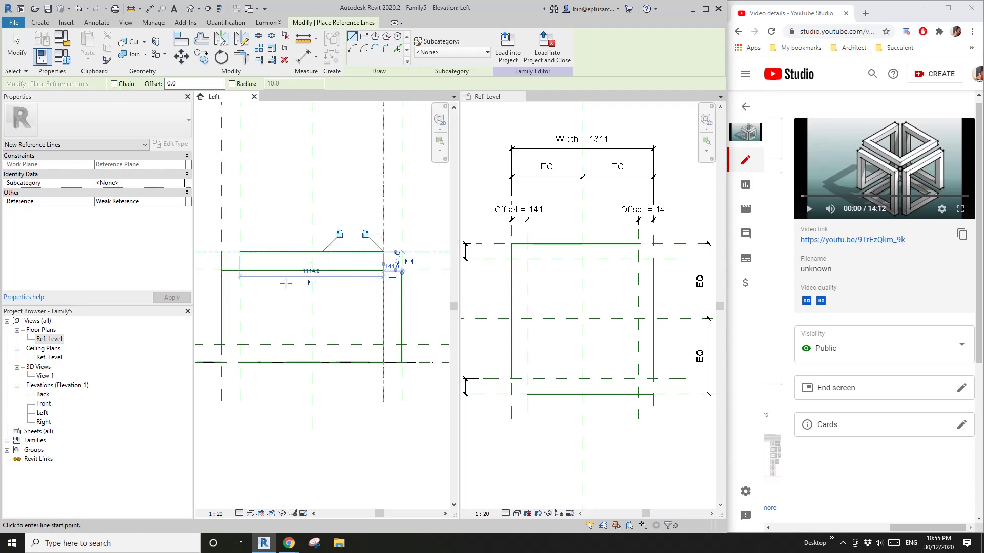
click(240, 252)
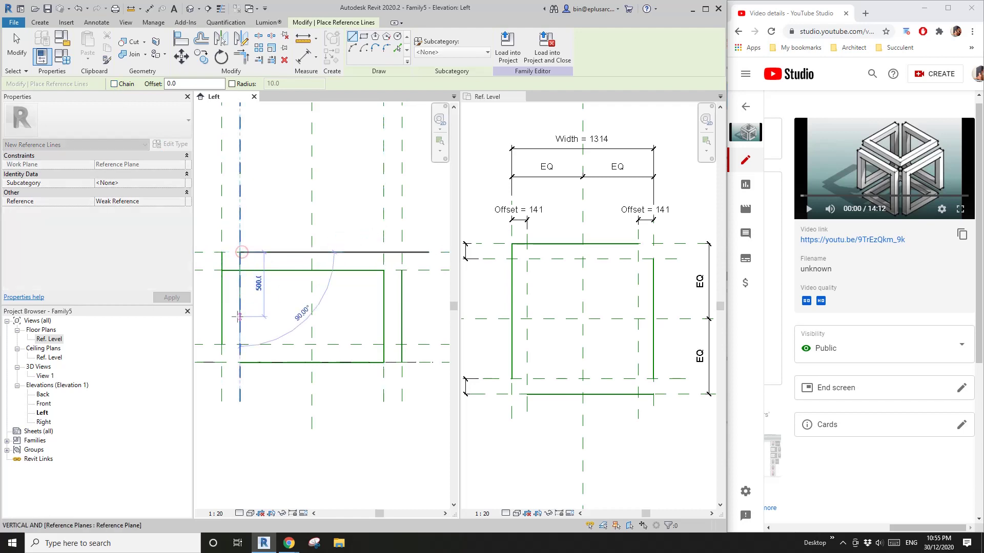
click(239, 363)
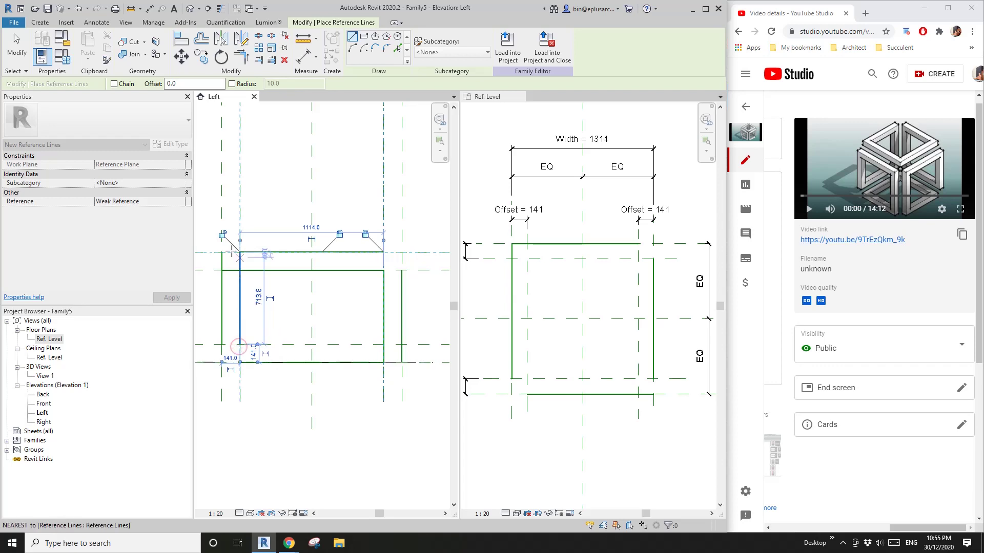
click(240, 344)
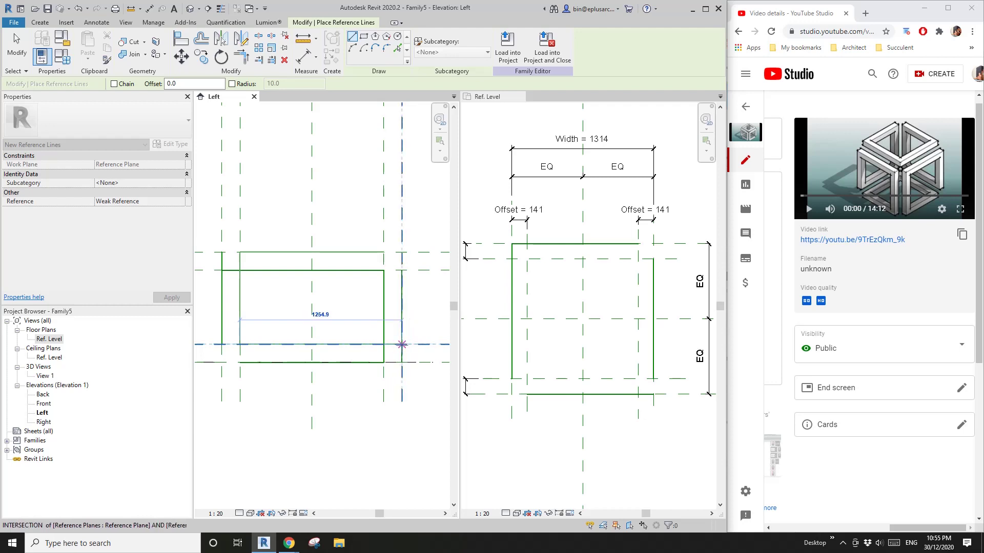
click(401, 344)
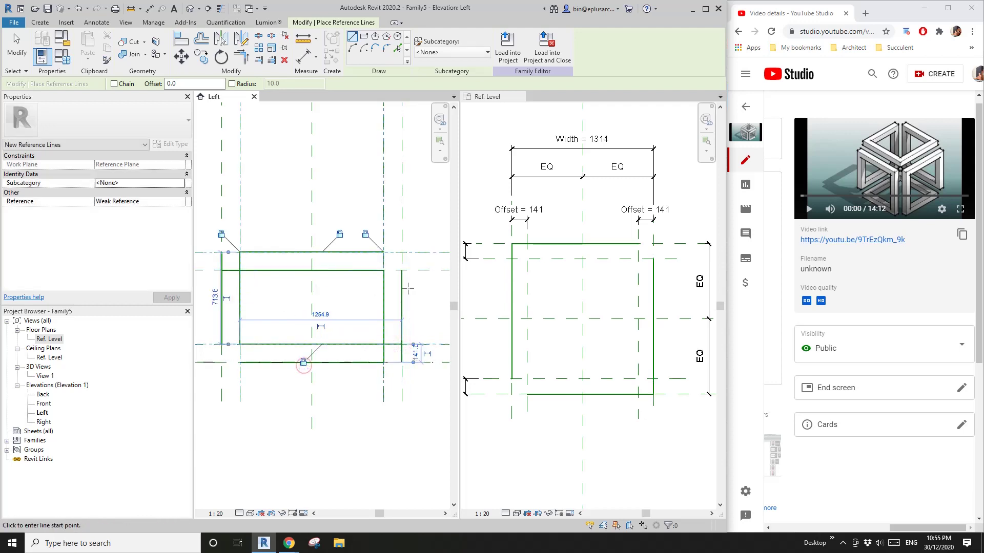
scroll(370, 335, down, 1)
middle_drag(369, 335, 358, 336)
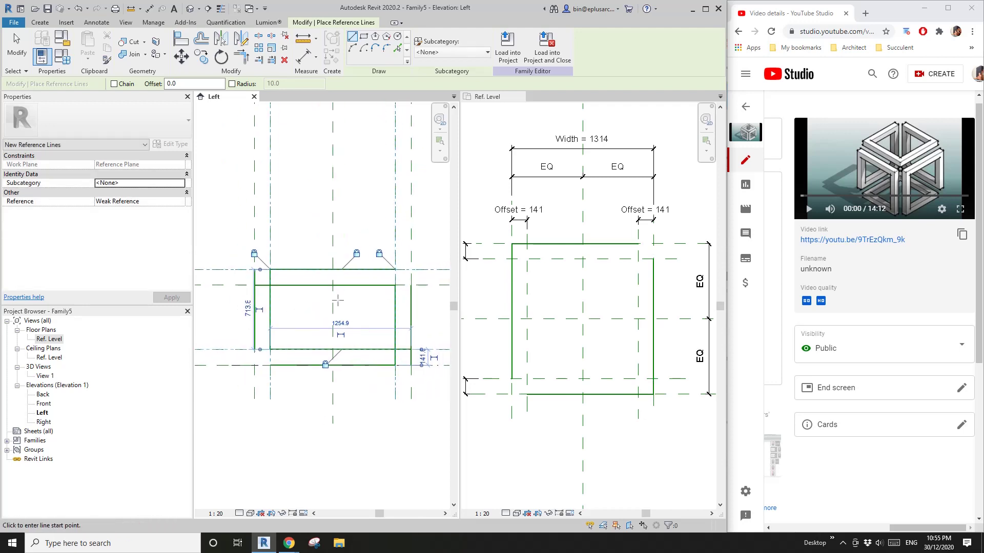
key(Escape)
key(Escape)
Set the outer upper reference plane in the Left elevation as the work plane and open the Ref. Level floor plan for it
middle_drag(332, 247, 321, 251)
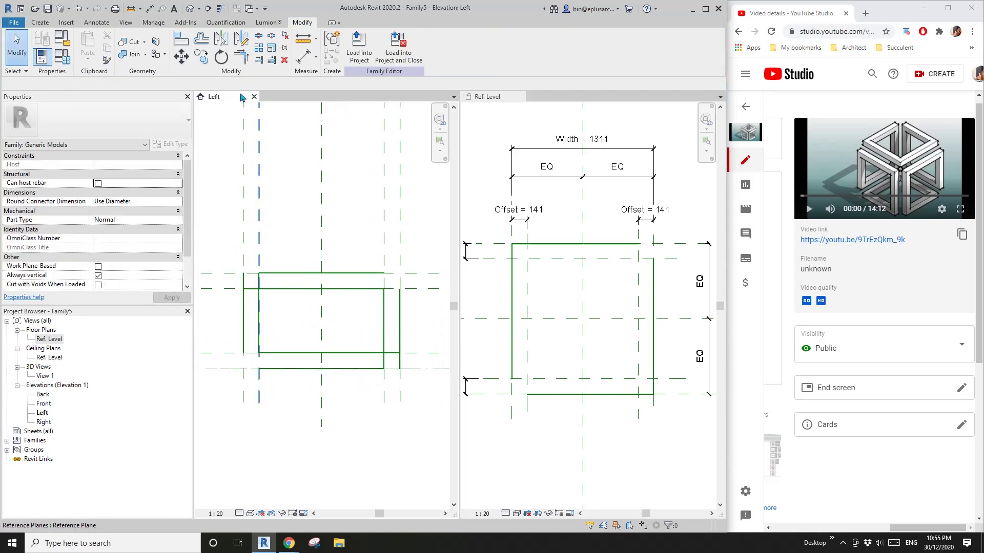
click(39, 23)
click(590, 45)
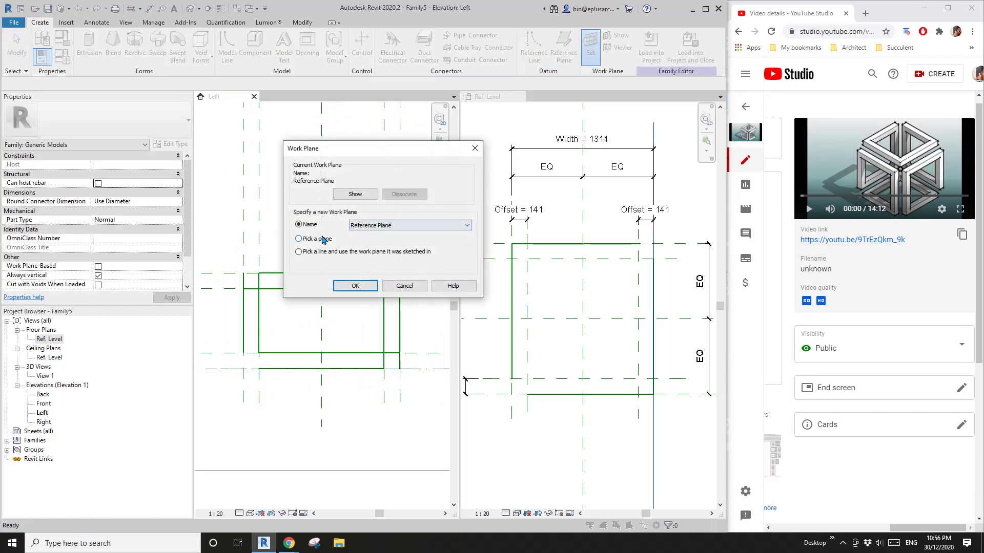
click(355, 286)
middle_drag(369, 318, 356, 318)
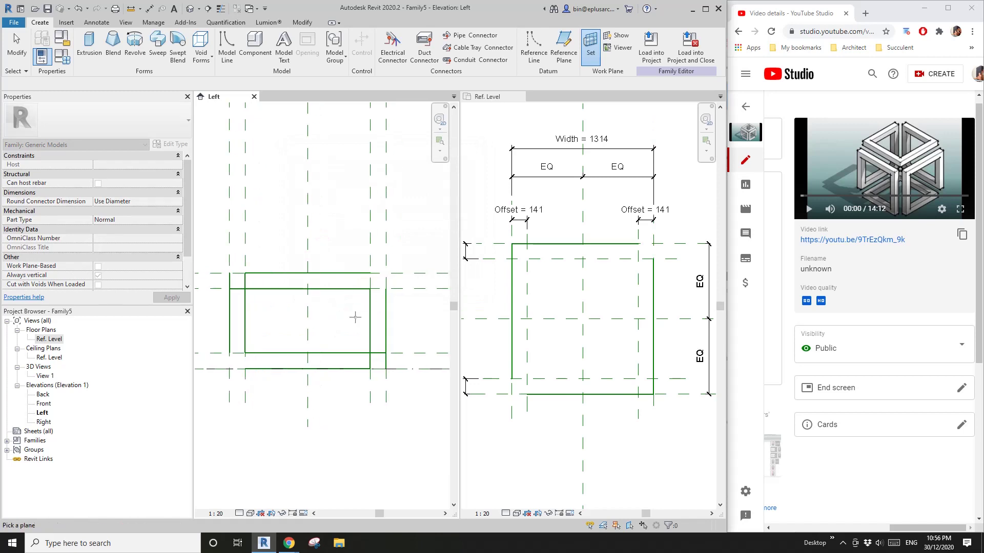
scroll(417, 273, down, 1)
click(416, 273)
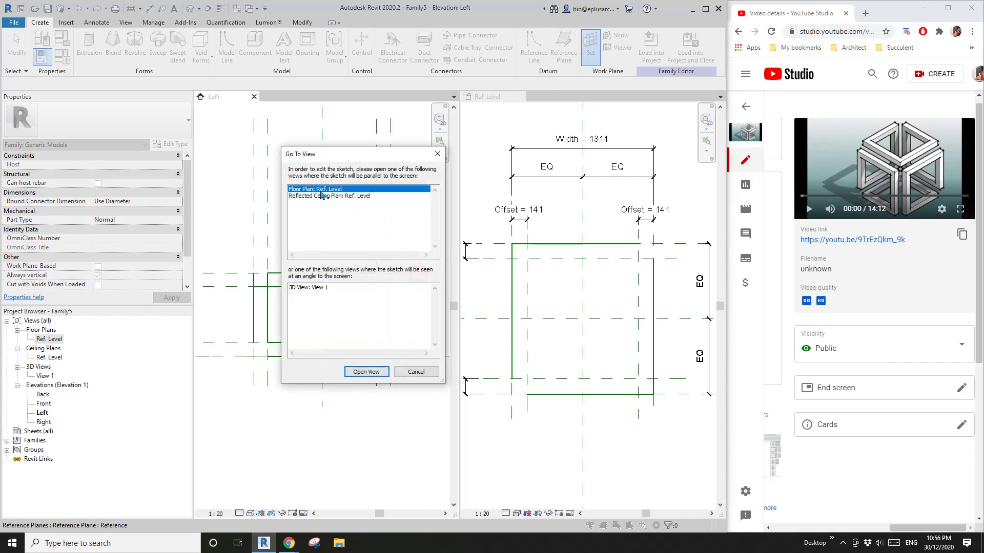
click(366, 372)
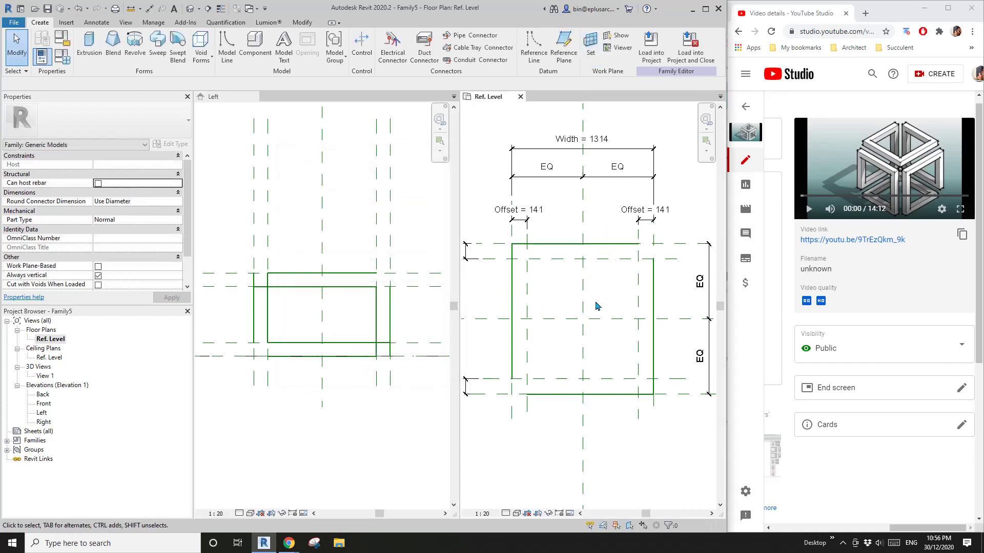
Draw and lock reference lines about 1255 mm down the inner left plane and 1173 mm along the inner lower plane in the Ref. Level plan
middle_drag(597, 306, 587, 294)
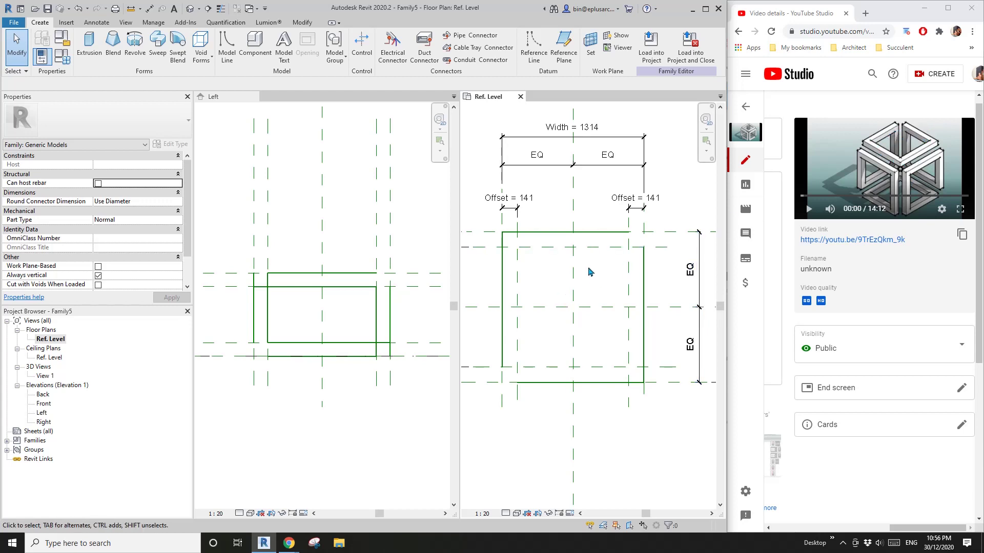
middle_drag(589, 272, 588, 276)
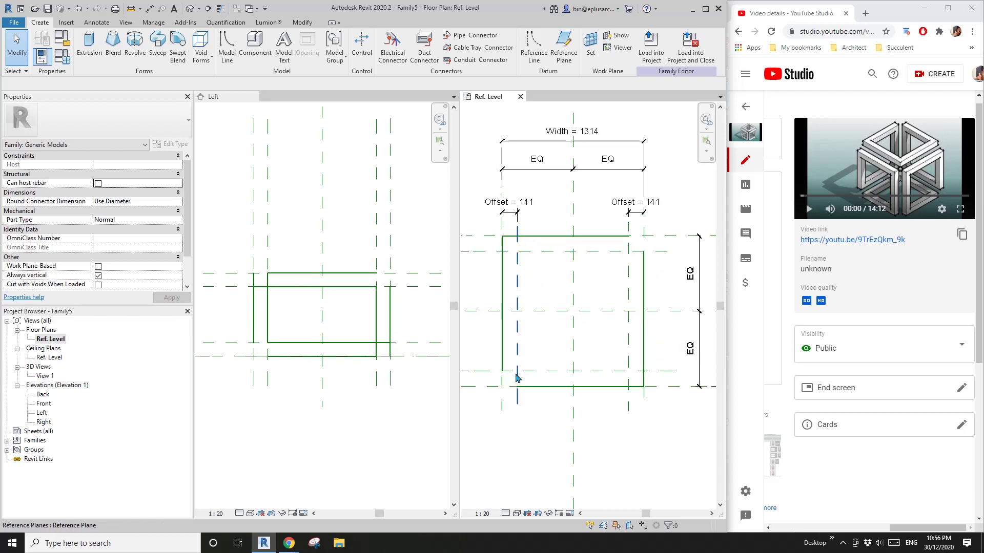
click(534, 46)
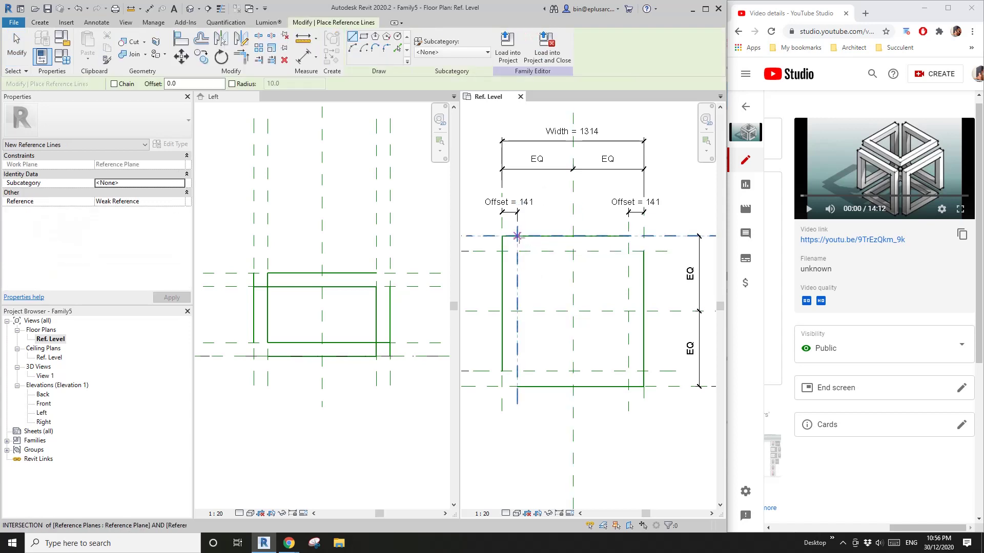
click(517, 236)
click(517, 371)
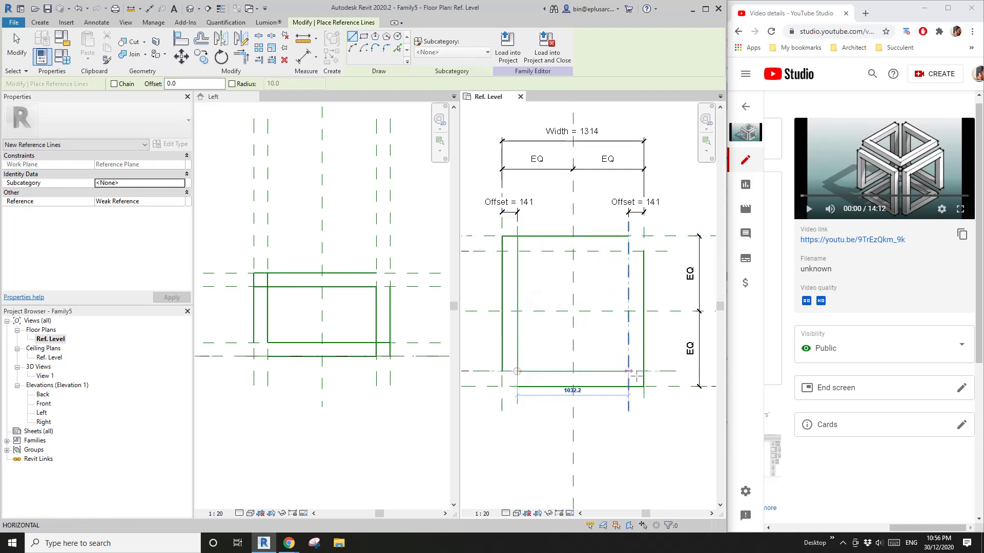
click(643, 251)
click(643, 371)
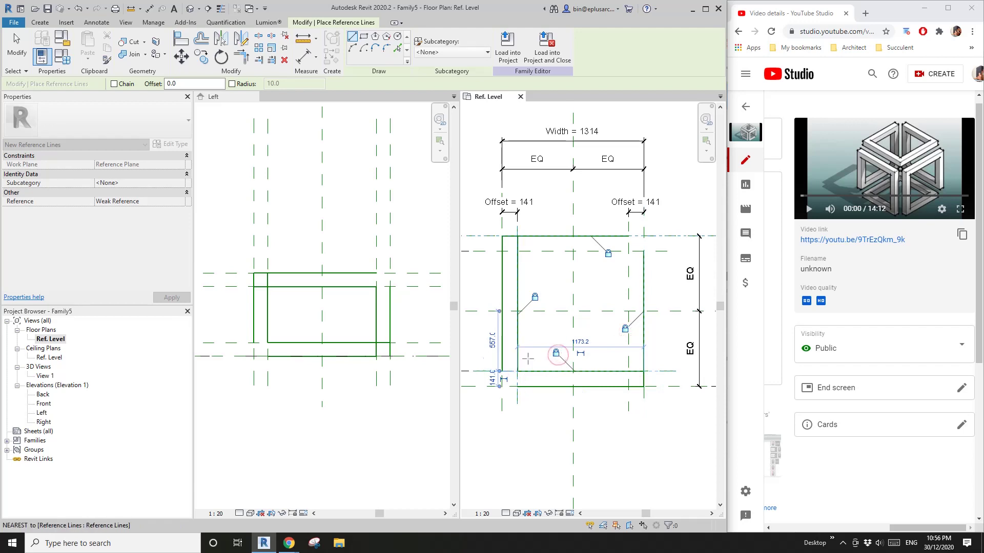
middle_drag(488, 301, 493, 293)
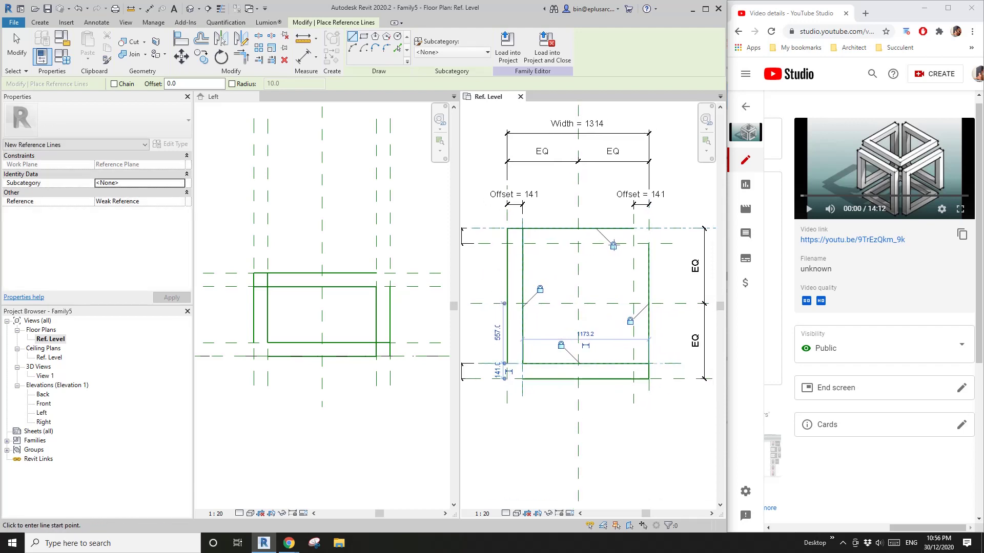
Set the plane at Ref. Level in the Left elevation as the work plane and open the Ref. Level floor plan for it
click(300, 234)
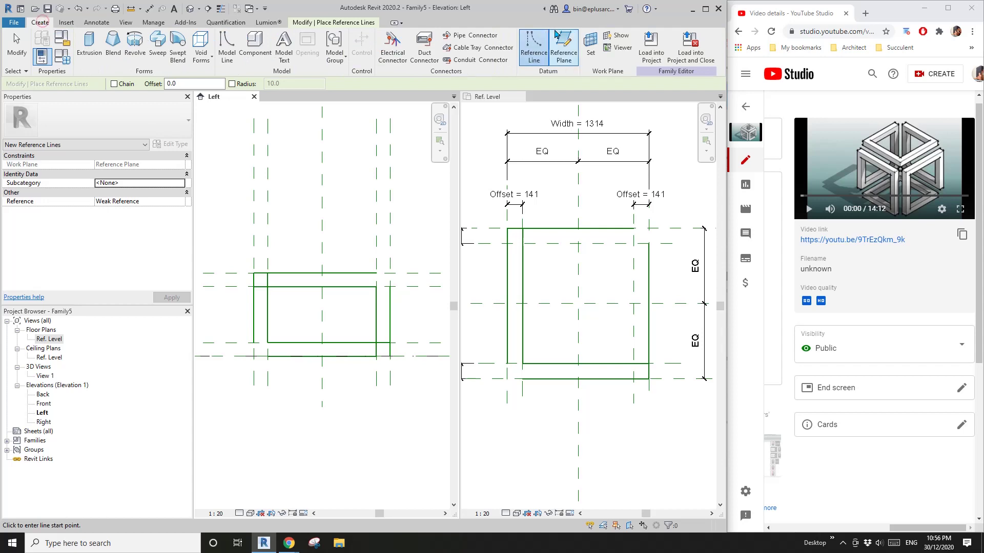
click(591, 47)
click(298, 238)
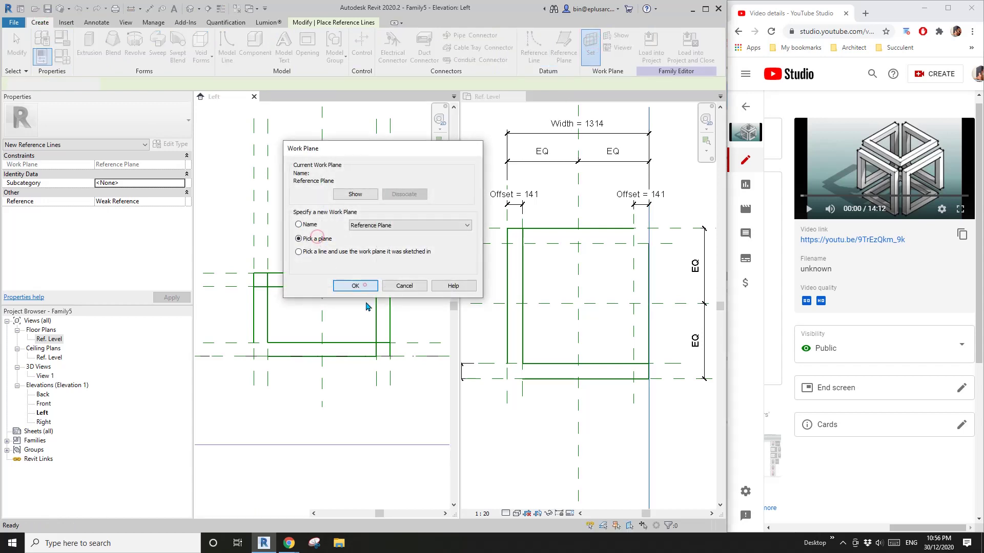
click(355, 285)
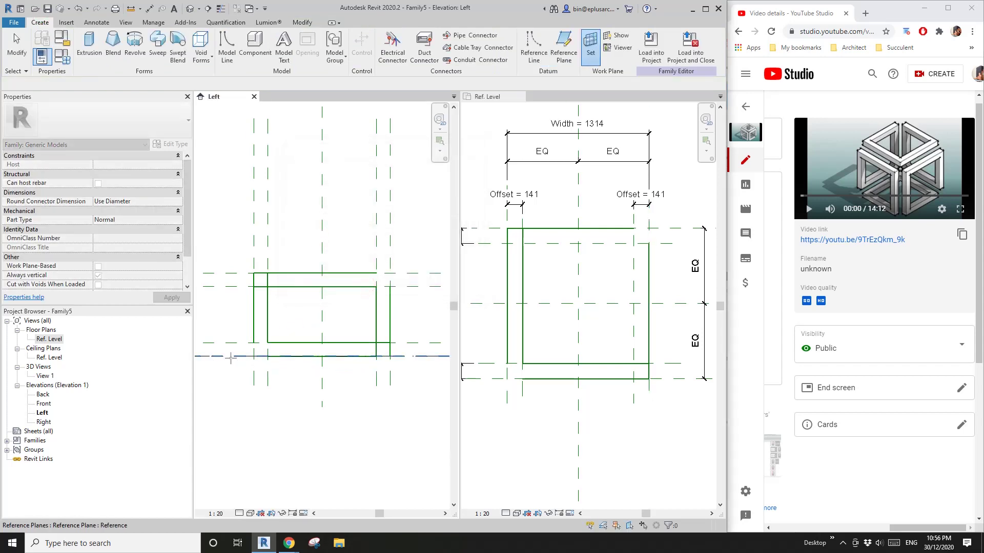
click(230, 357)
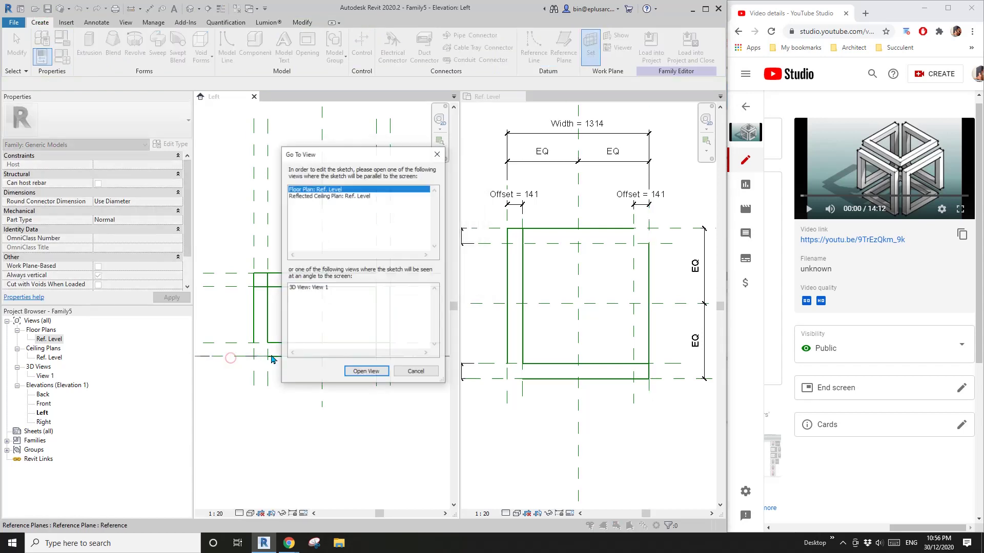
click(366, 372)
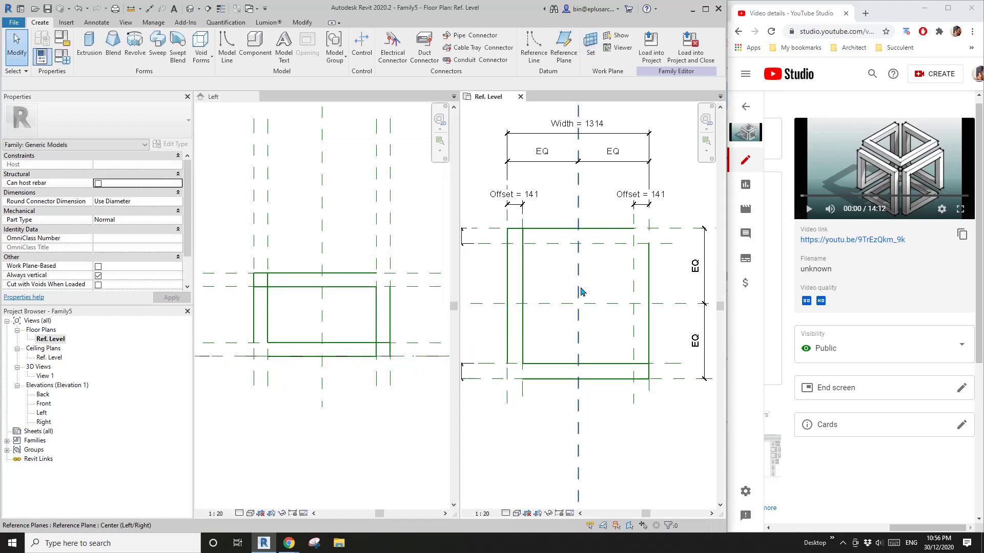
Draw and lock reference lines about 1255 mm up the inner right plane and 1173 mm along the inner upper plane in the plan
click(534, 45)
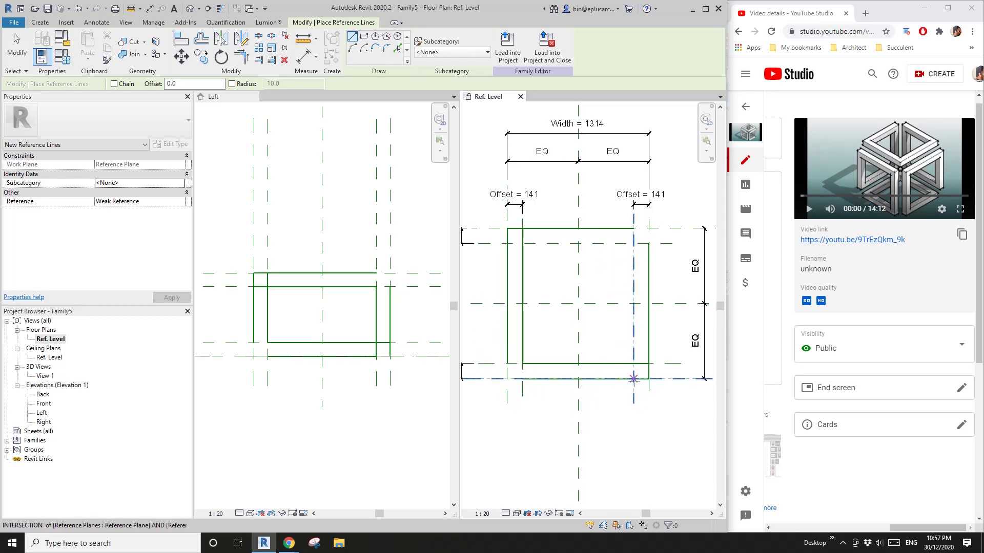
click(633, 380)
click(633, 241)
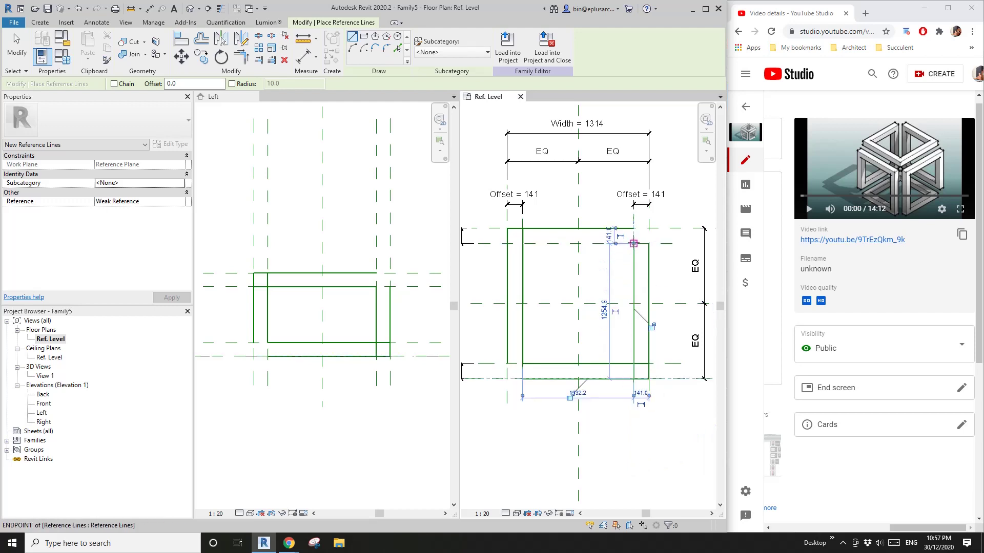
click(569, 399)
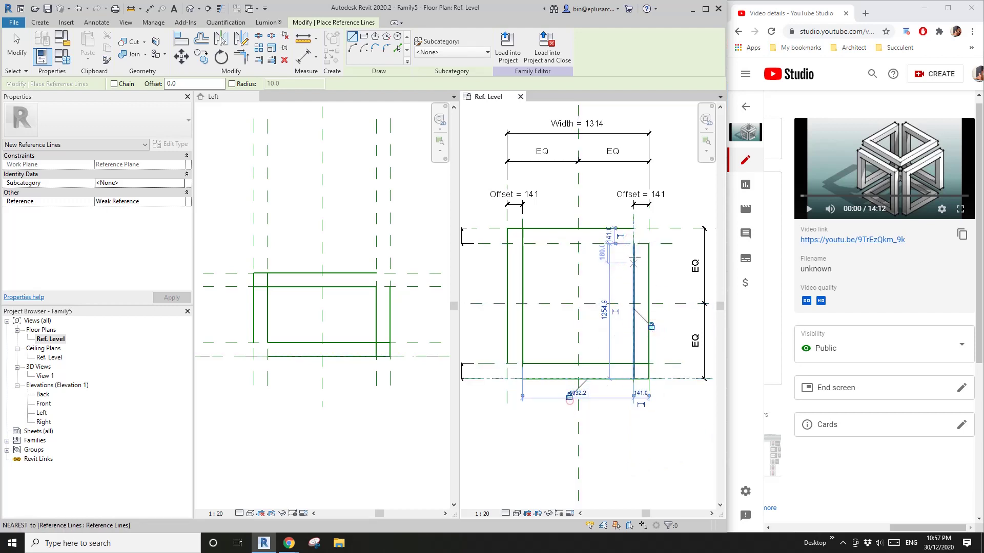
click(633, 243)
click(507, 243)
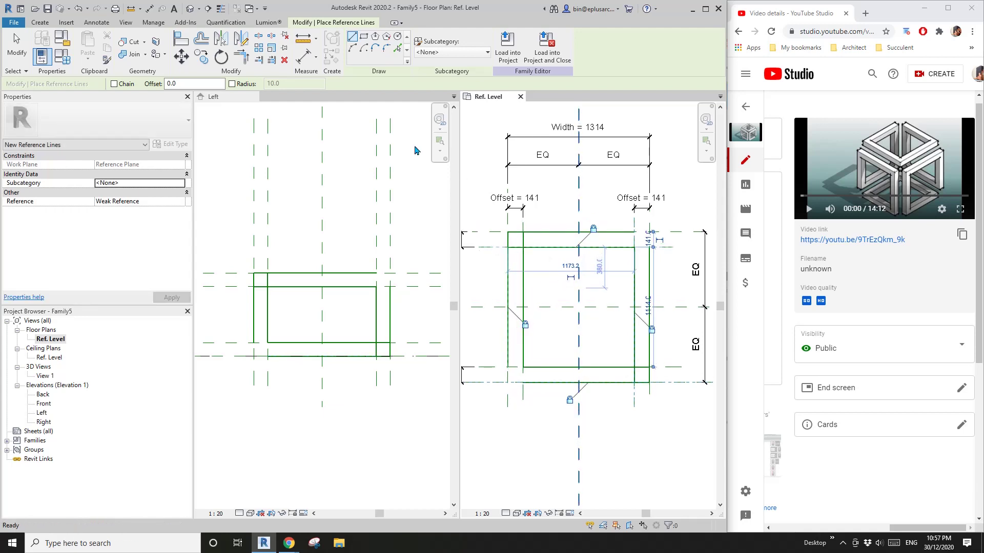
Close the Left elevation and show the reference-line frame in the default 3D view with the program window maximized
click(254, 97)
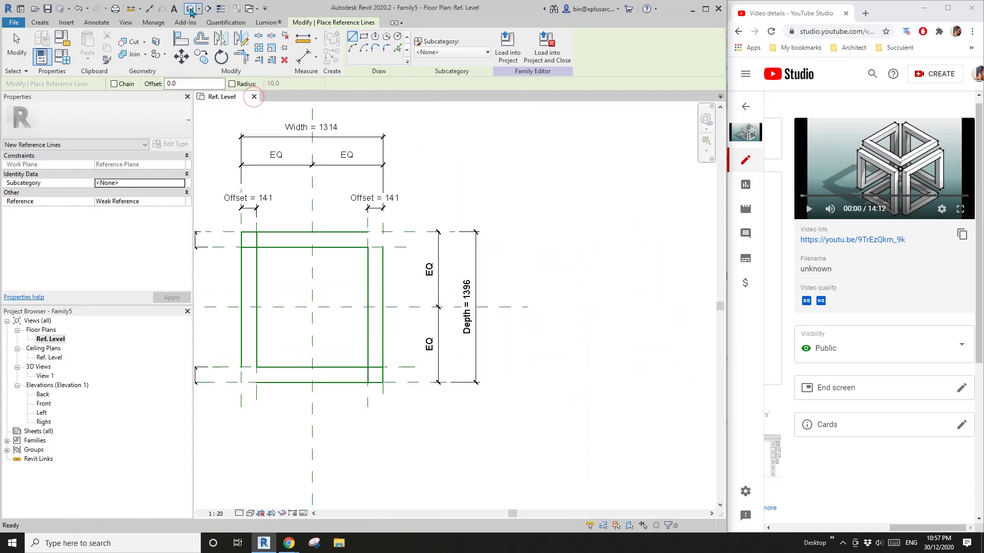
click(190, 11)
shift+middle_drag(451, 221, 512, 385)
key(t)
key(r)
key(Escape)
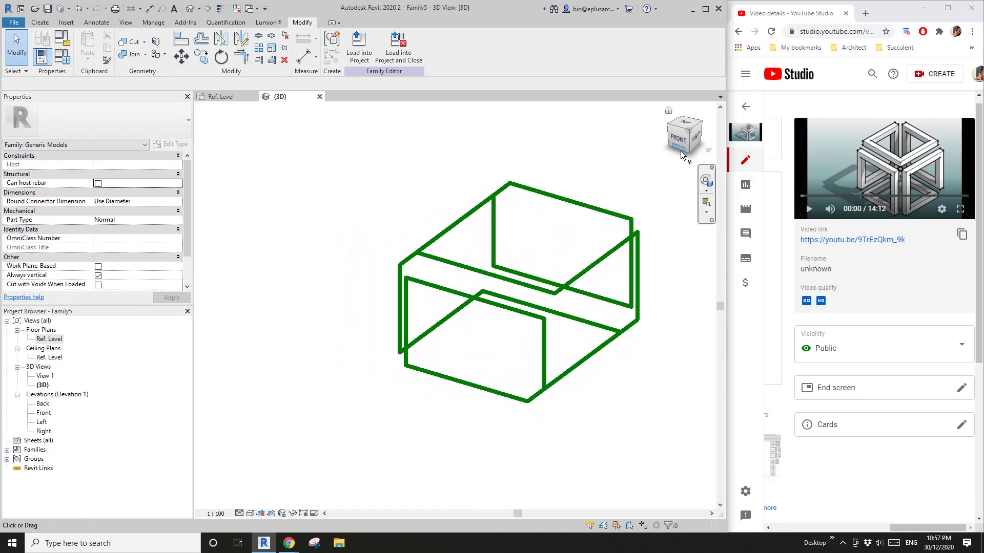
click(707, 12)
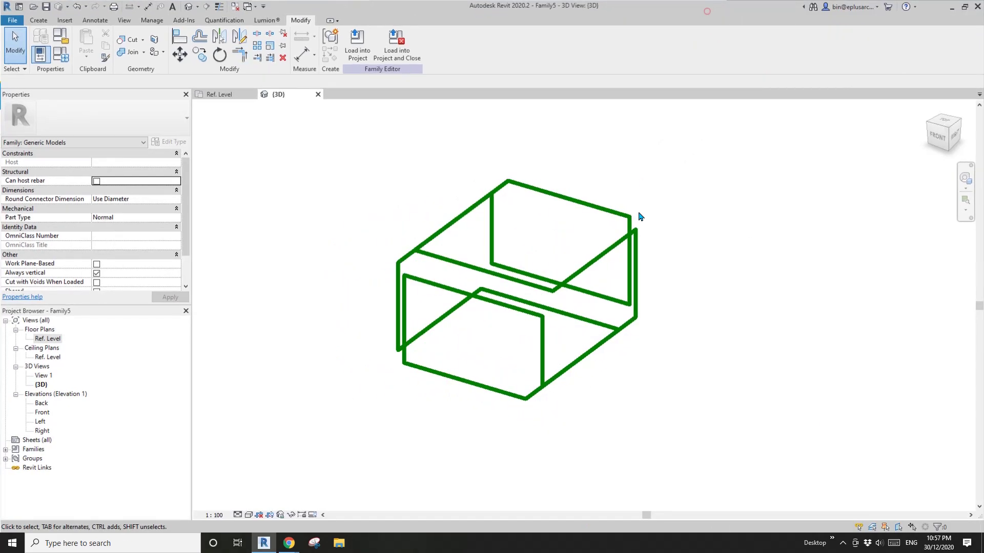
Flex the family's Depth parameter by applying 900 mm followed by 1200 mm in the family types
click(60, 54)
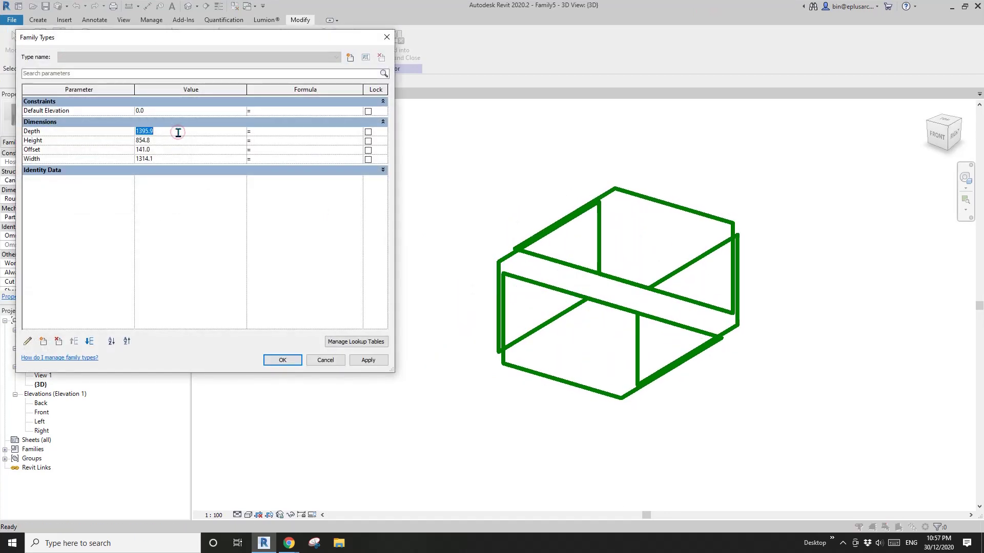
click(370, 361)
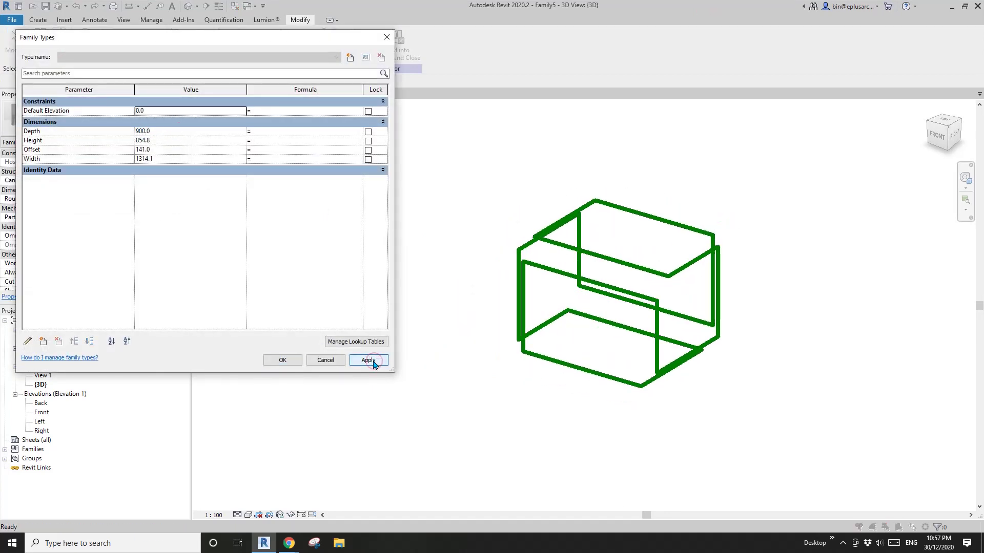
click(181, 133)
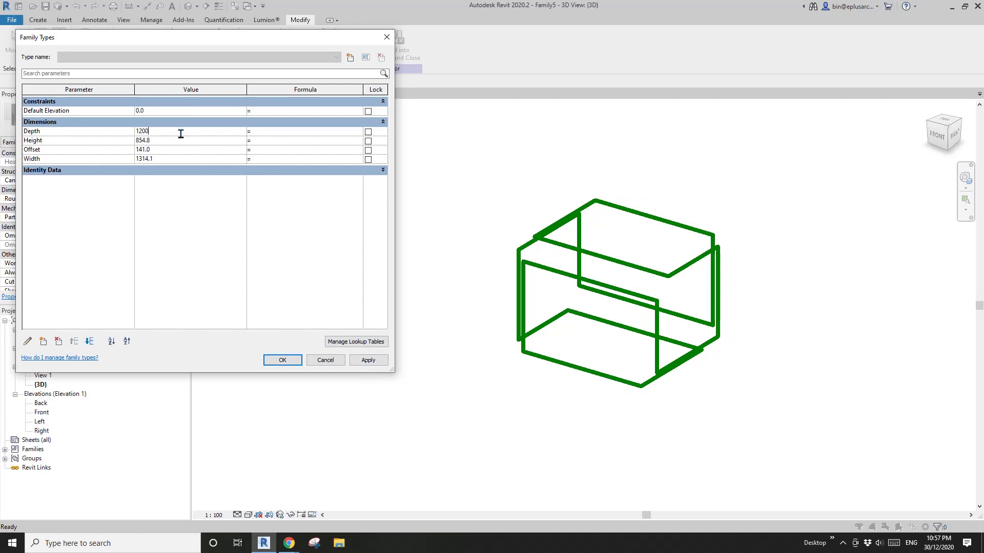
click(373, 359)
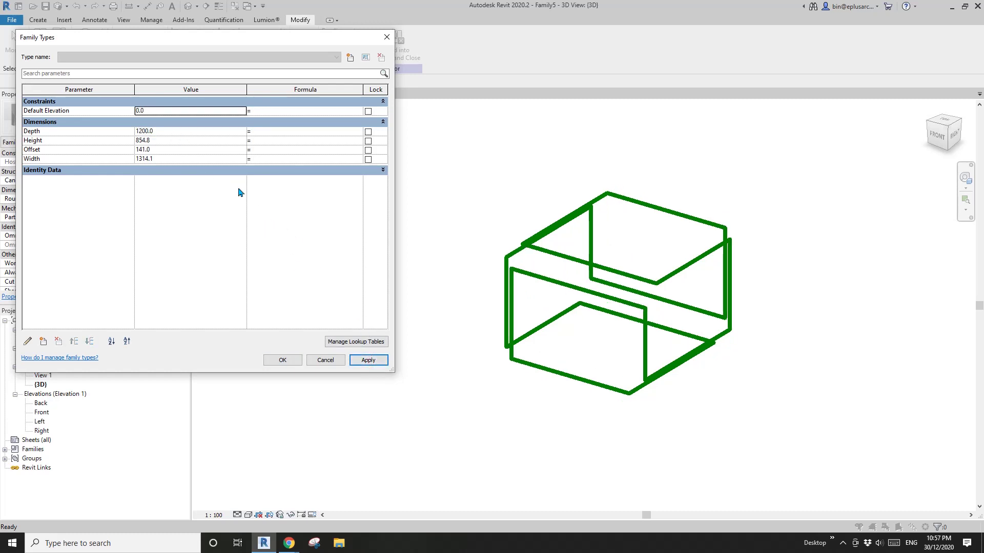
Set the Height parameter to 1200 mm and the Width parameter to 900 mm, applying each value
click(188, 146)
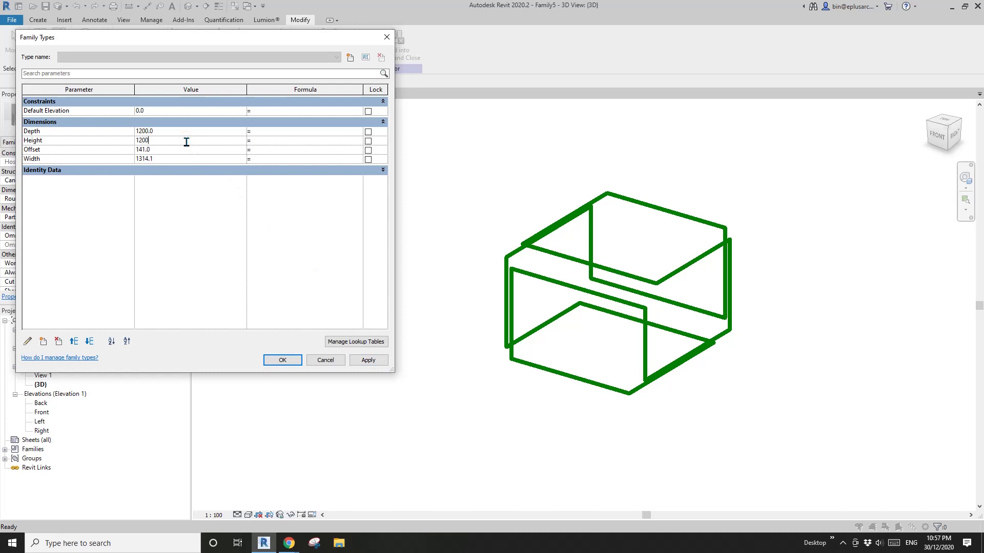
click(371, 365)
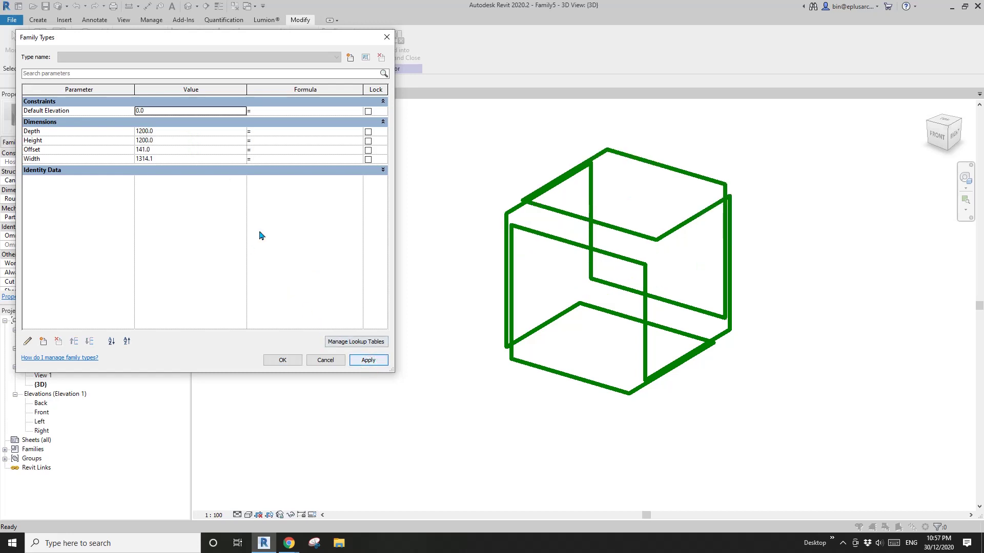
click(186, 160)
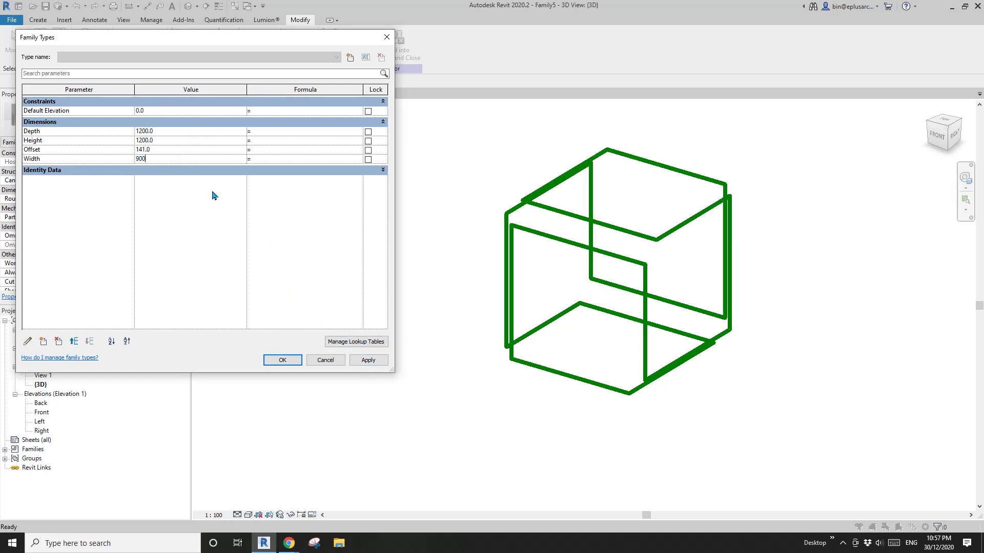
click(380, 364)
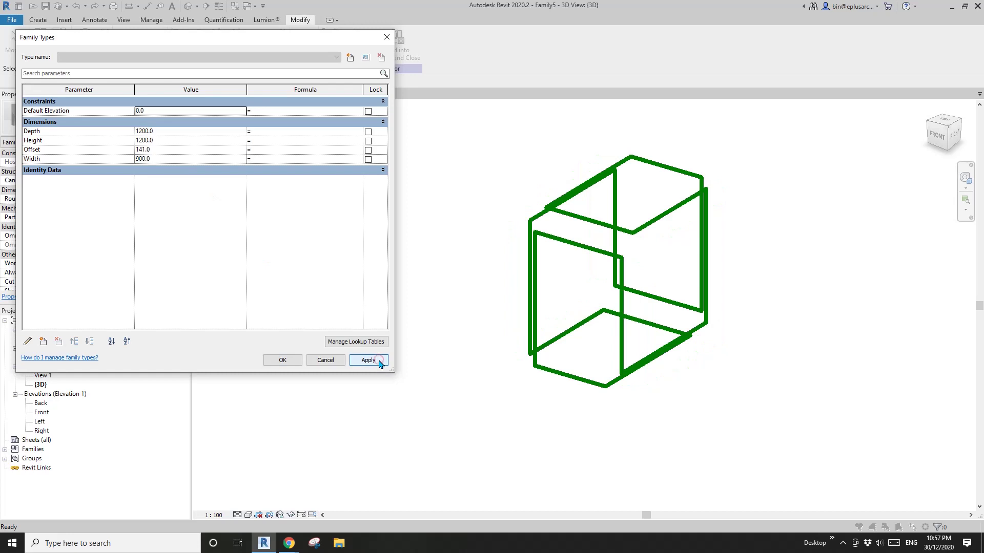
Set the Offset parameter to 80 mm, accept the family types and inspect the frame in 3D from the back and left
click(178, 150)
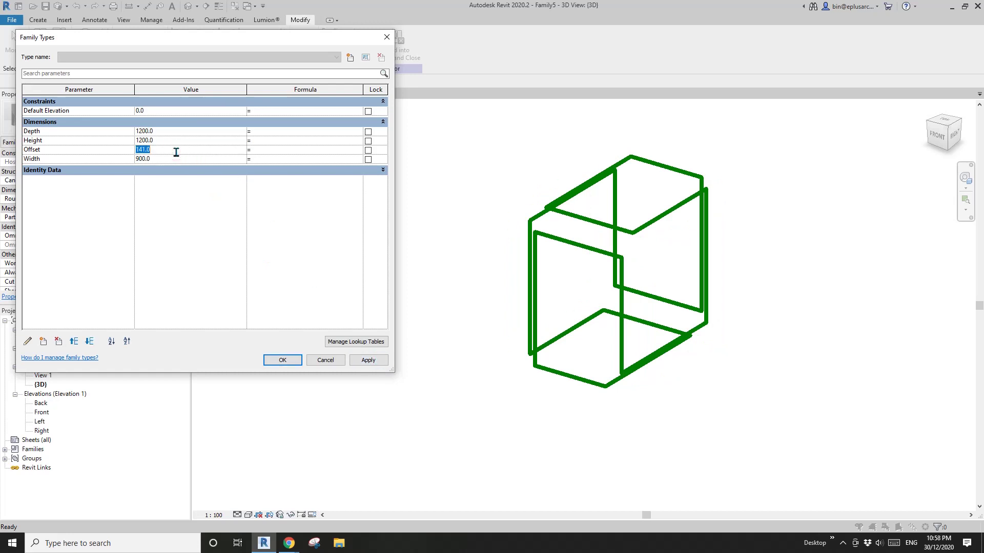
click(368, 364)
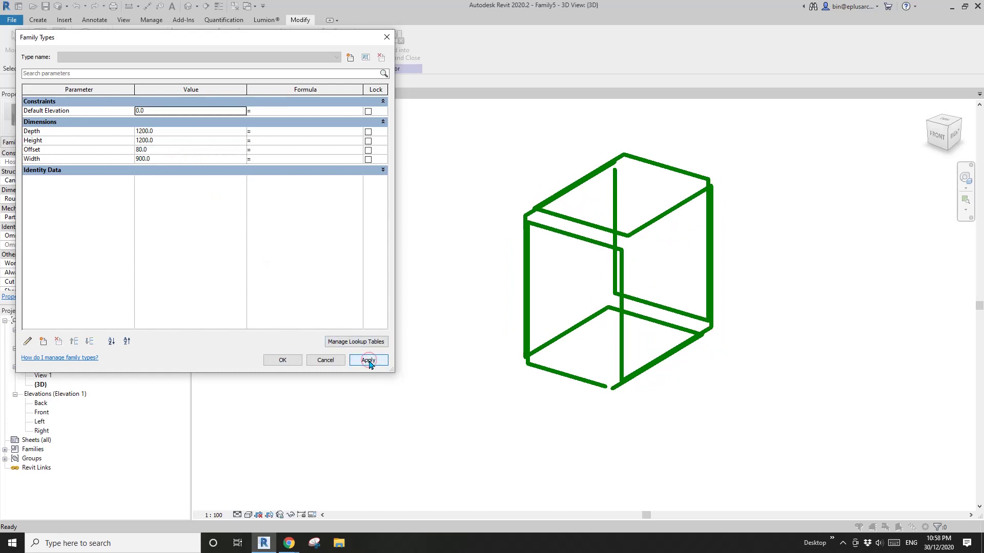
click(288, 364)
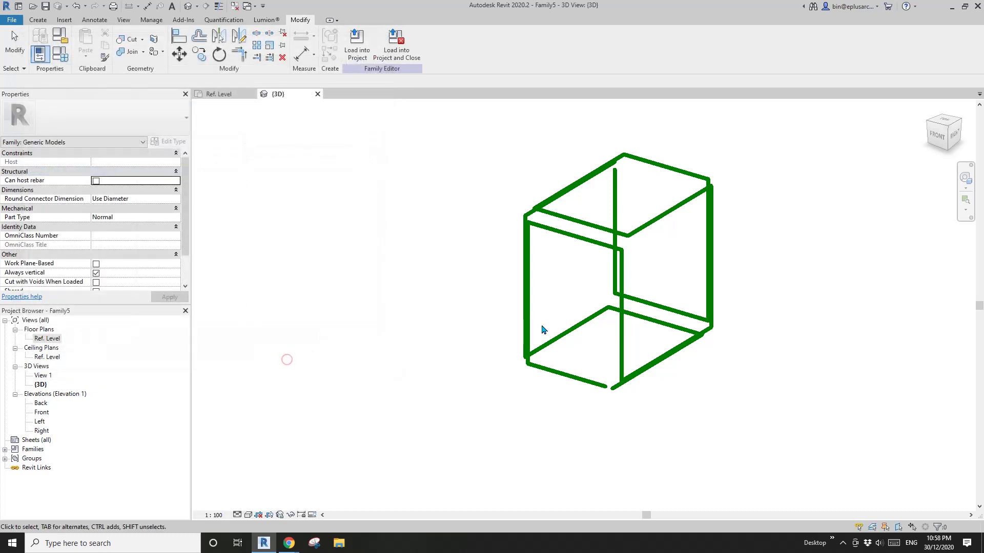
shift+middle_drag(542, 330, 661, 397)
shift+middle_drag(675, 358, 666, 215)
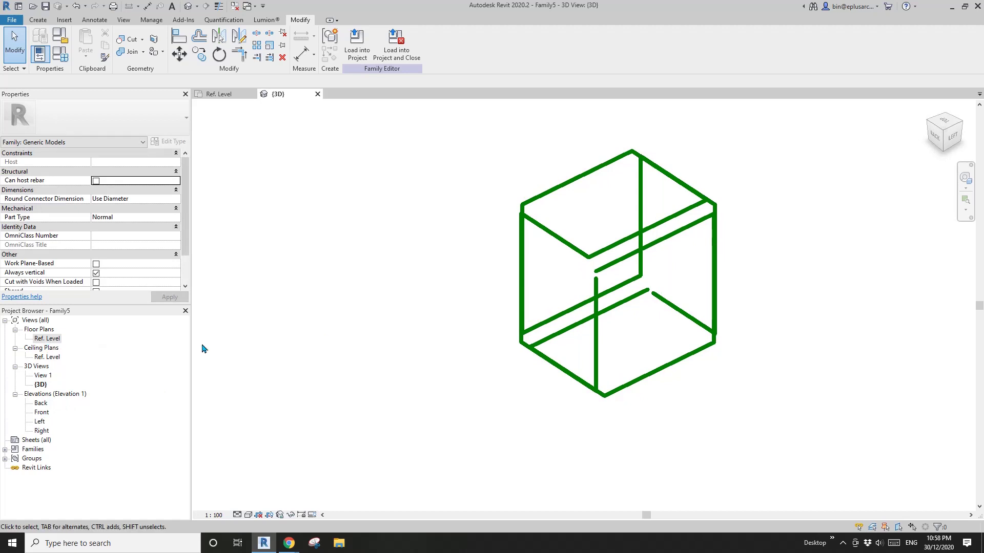
Turn on visibility of Automatic Sketch Dimensions in the Ref. Level floor plan and check the frame for them
double_click(47, 339)
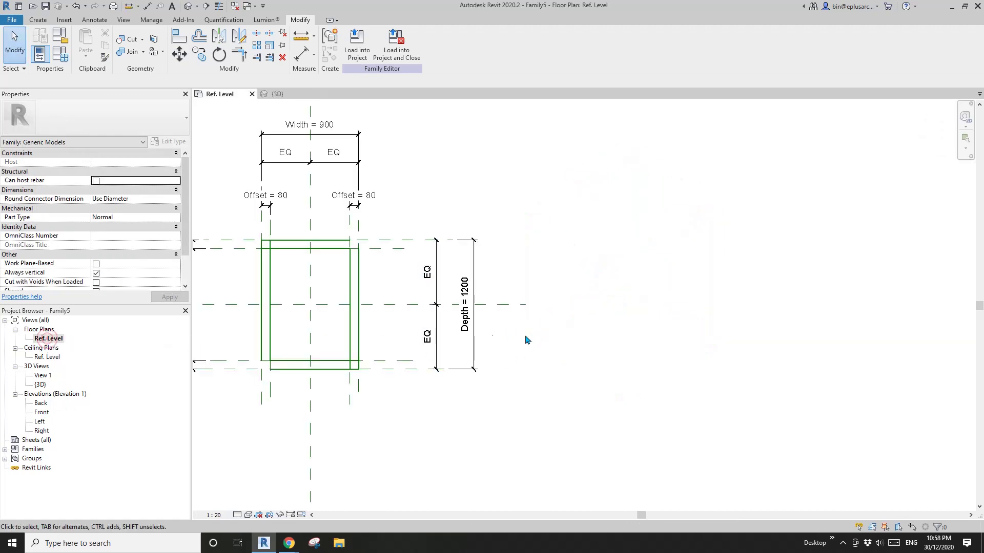
scroll(461, 302, up, 2)
key(v)
key(g)
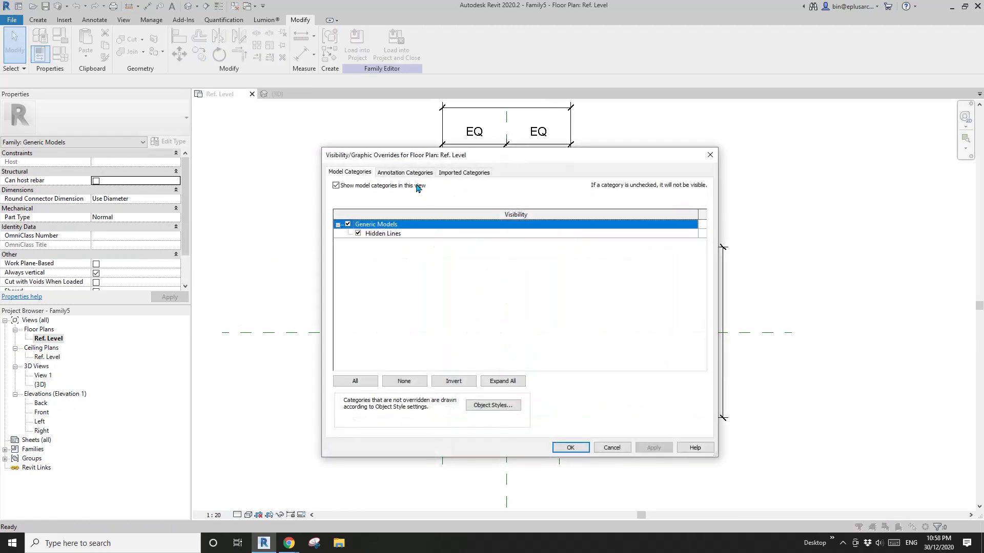
click(416, 174)
click(358, 233)
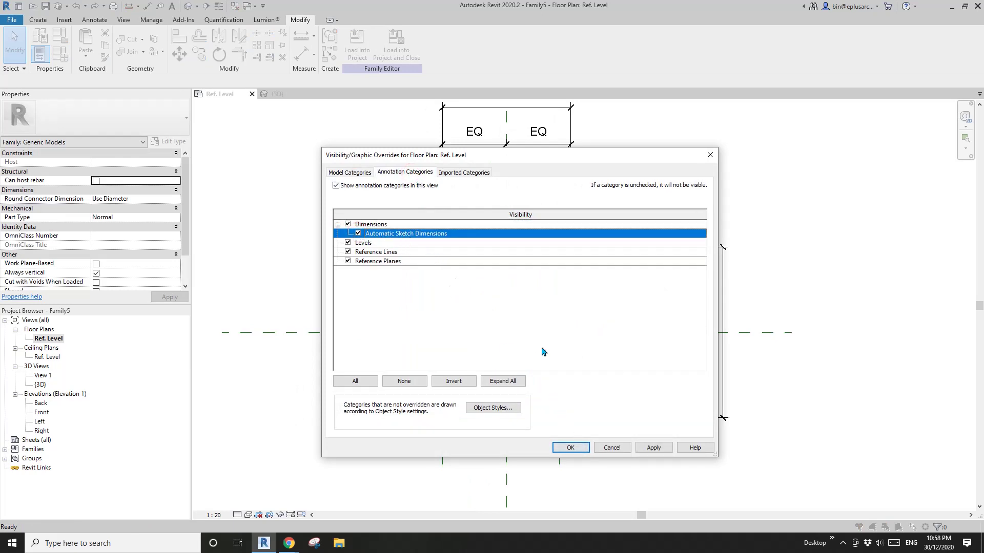
click(571, 448)
scroll(564, 410, up, 1)
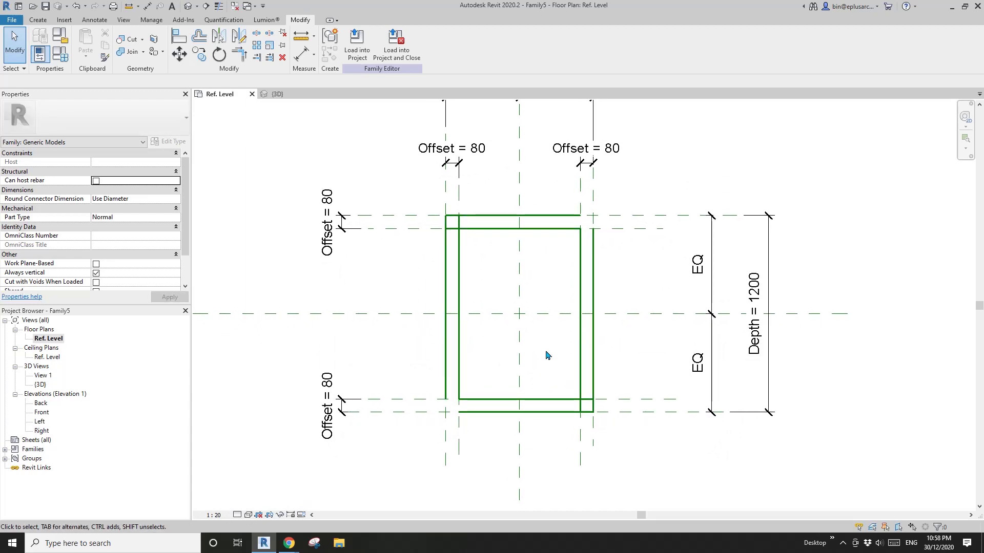
scroll(546, 353, down, 1)
Turn on visibility of Automatic Sketch Dimensions in the Front elevation
double_click(41, 414)
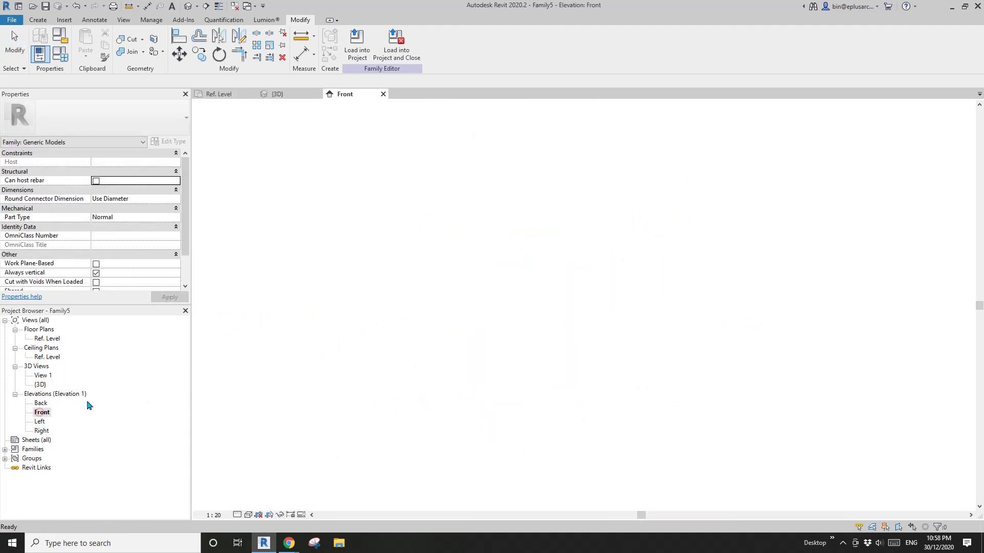
key(v)
key(v)
click(403, 172)
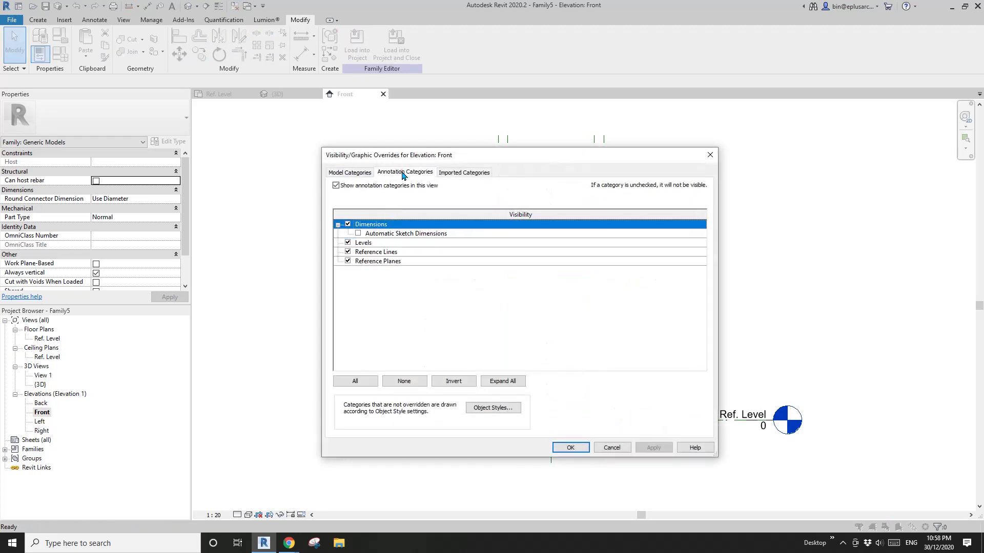
click(359, 234)
click(570, 448)
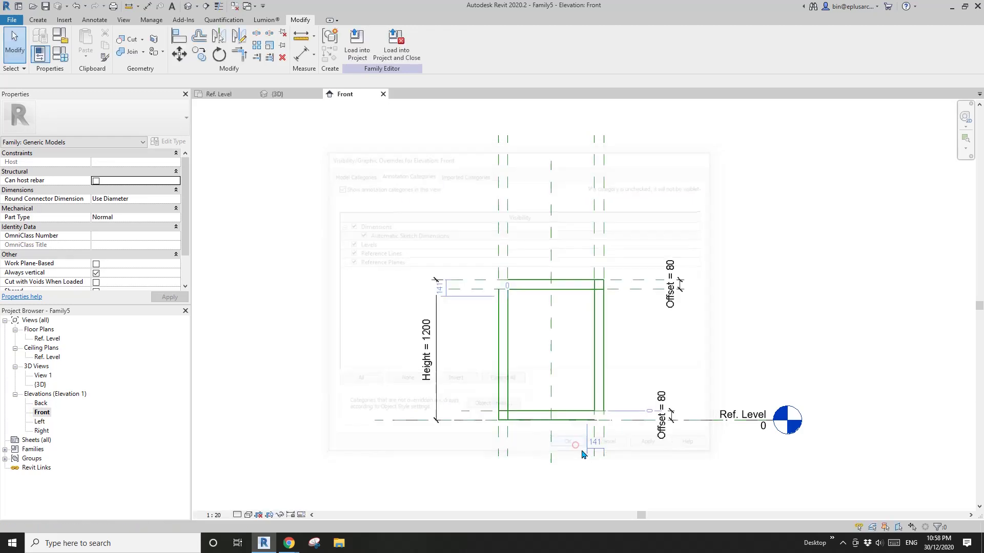
Align and lock the lower end of the outer right vertical reference line to the lower offset reference plane
scroll(527, 369, up, 3)
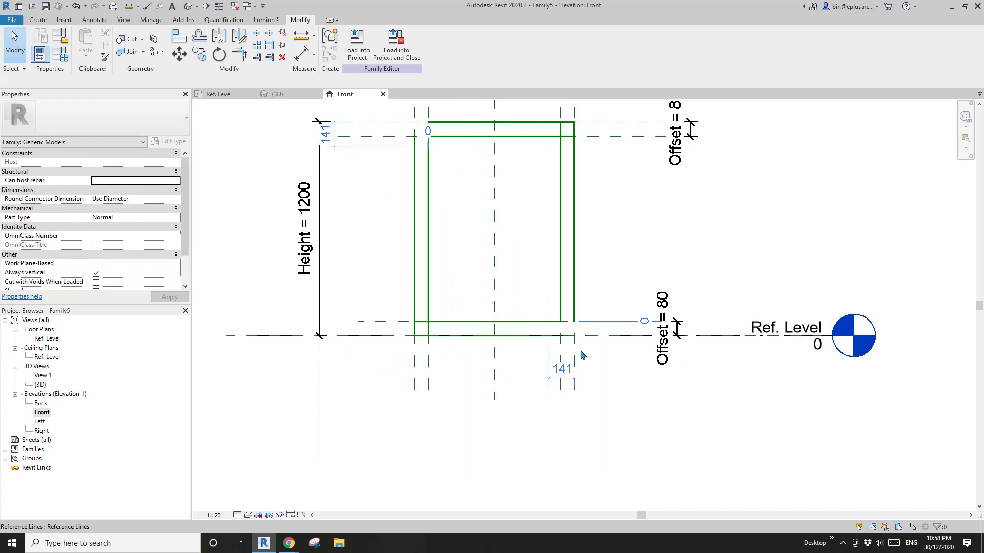
scroll(572, 344, up, 2)
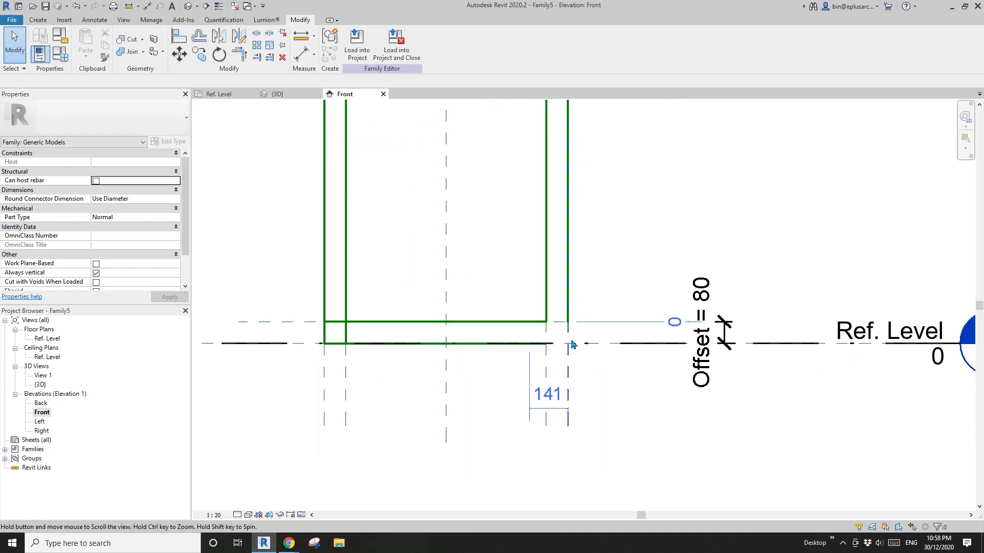
click(568, 311)
click(571, 328)
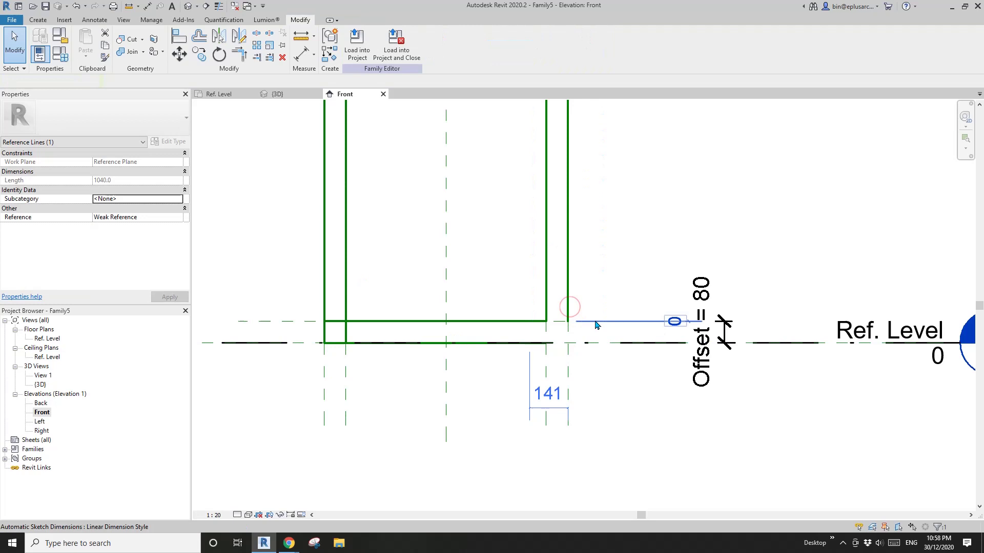
click(568, 301)
key(Escape)
middle_drag(412, 314, 446, 314)
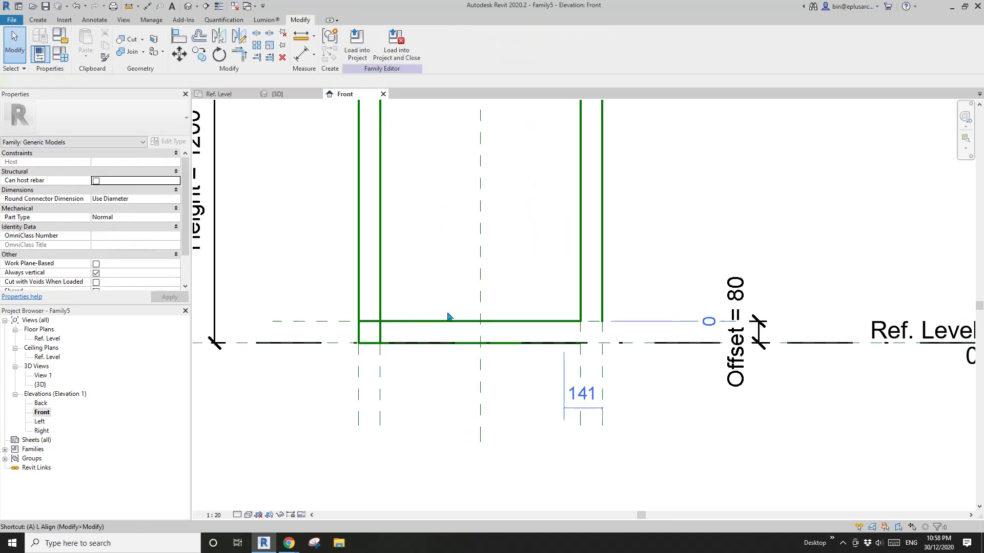
key(a)
key(l)
click(328, 321)
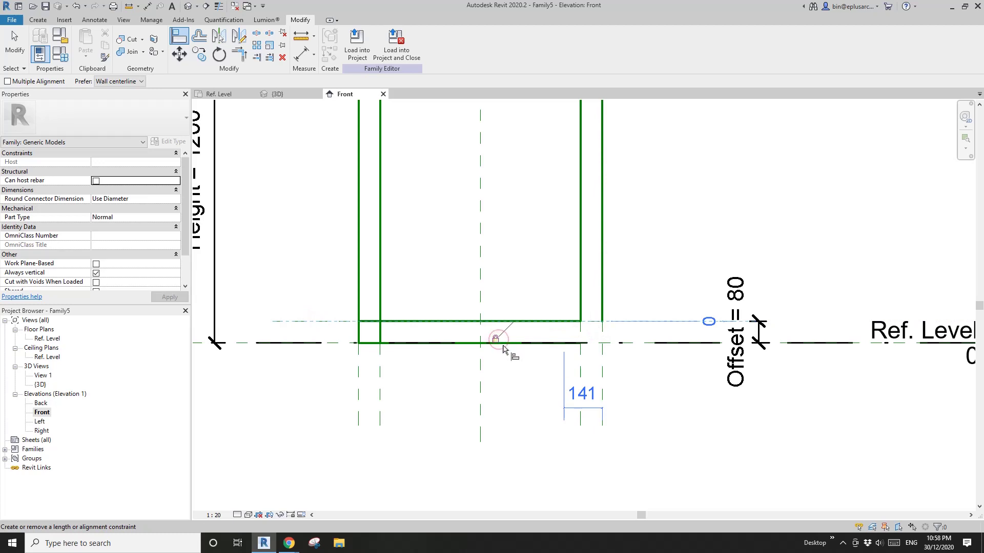
click(496, 339)
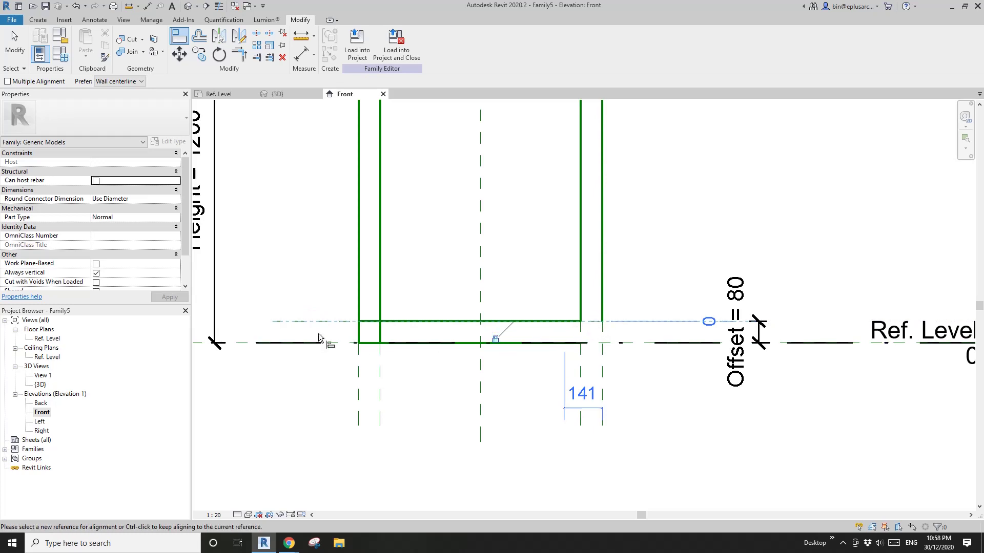
click(604, 326)
key(Escape)
key(Escape)
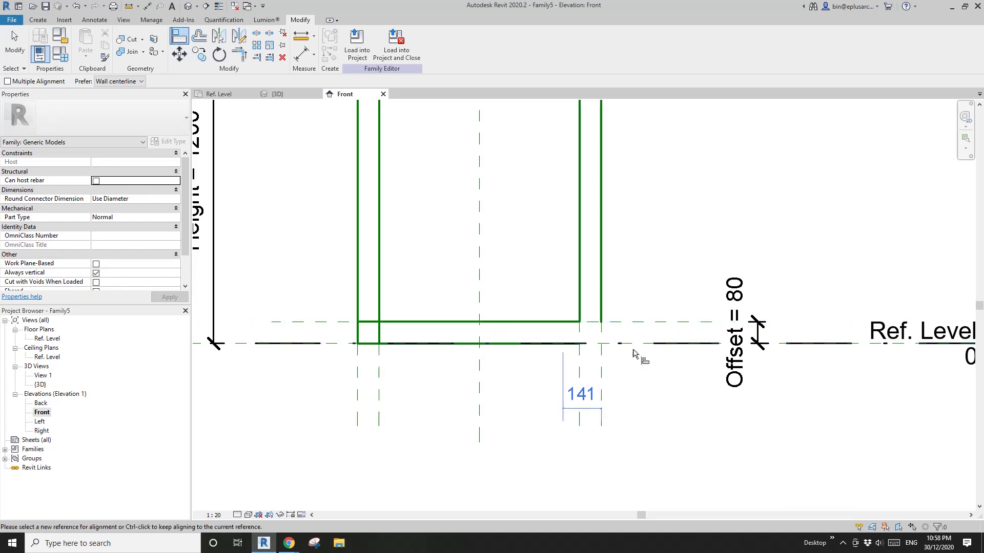
Align and lock the right end of the bottom horizontal reference line to the inner right offset reference plane
click(563, 352)
click(562, 350)
scroll(564, 350, up, 2)
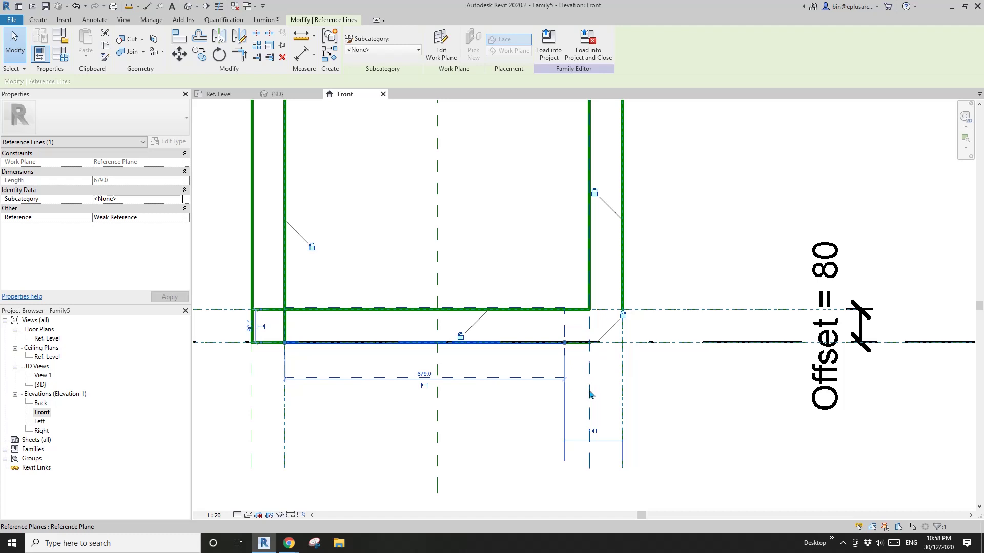
key(a)
key(l)
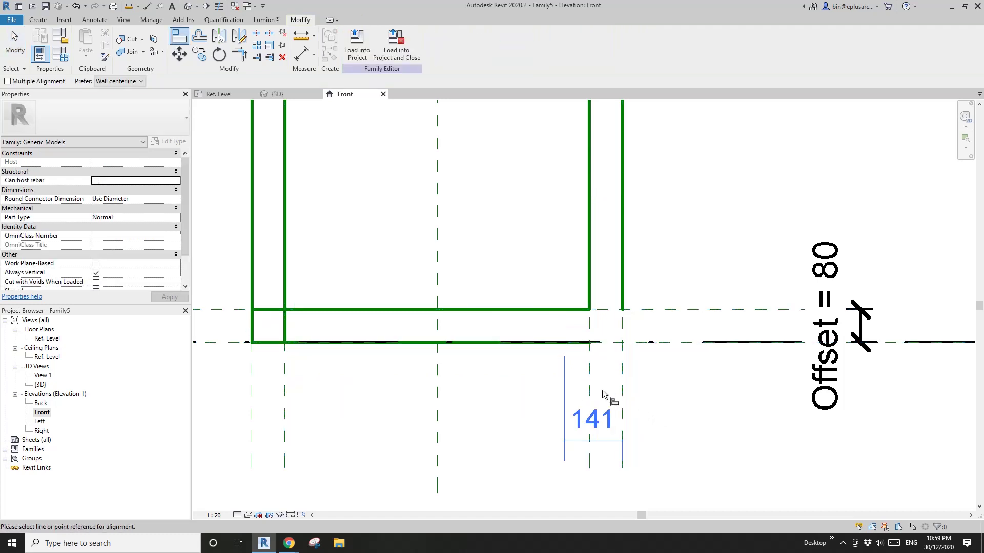
click(589, 380)
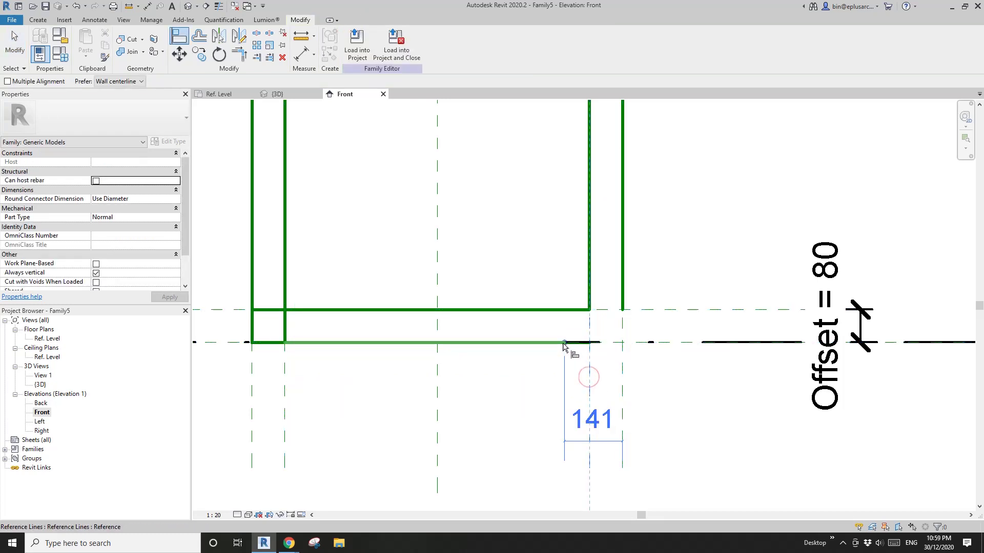
click(564, 343)
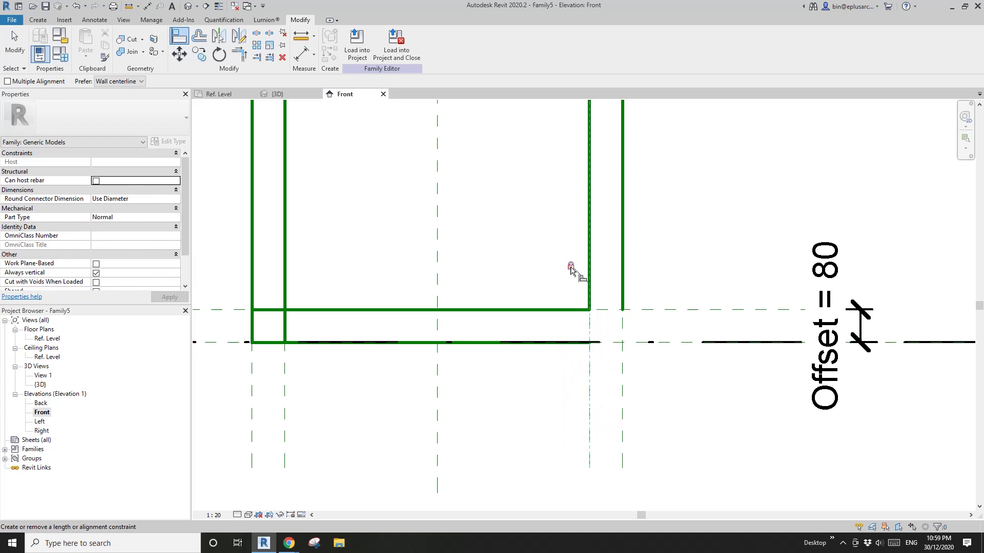
key(Escape)
key(Escape)
Align and lock the upper end of the outer left vertical reference line to the upper offset reference plane
scroll(590, 333, down, 2)
middle_drag(590, 333, 505, 398)
scroll(428, 281, up, 3)
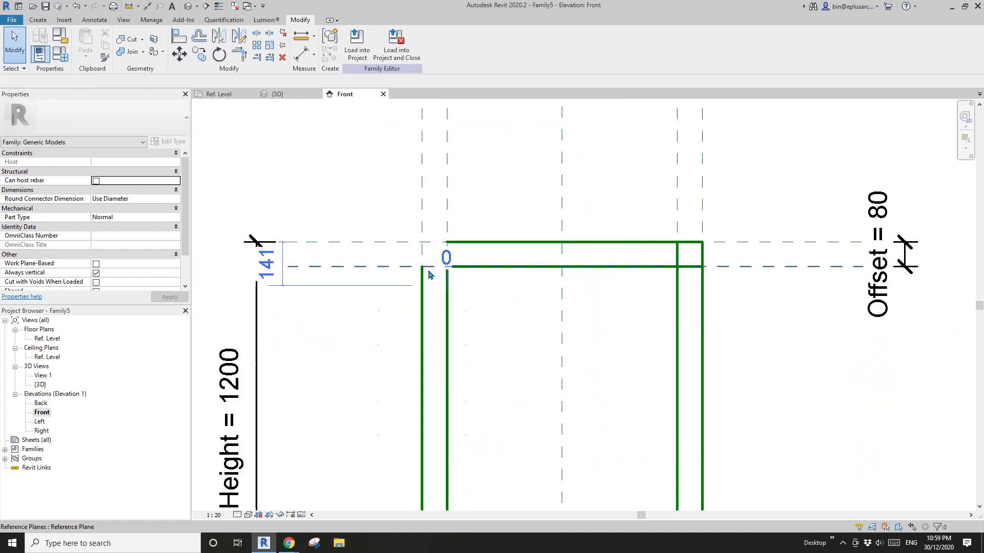
key(a)
key(l)
click(380, 269)
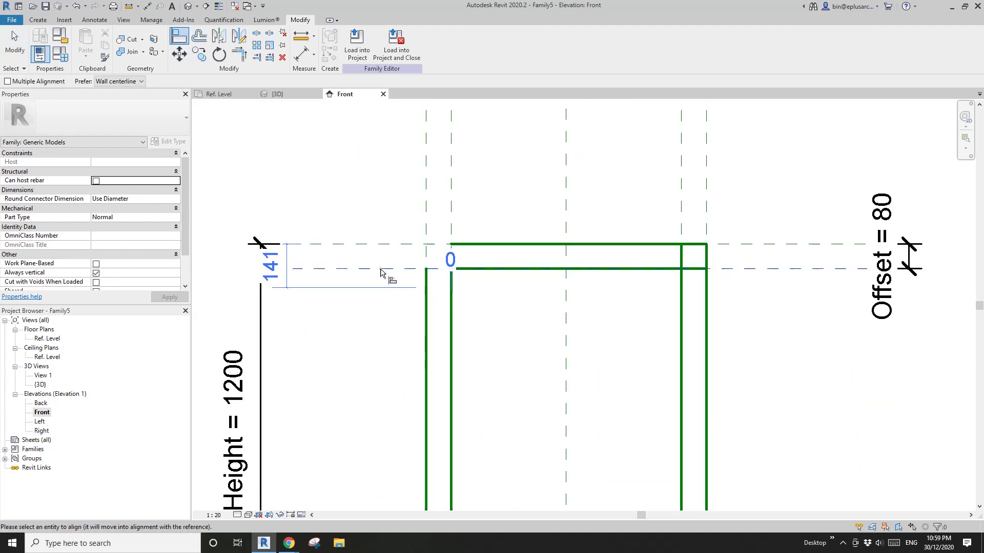
click(426, 287)
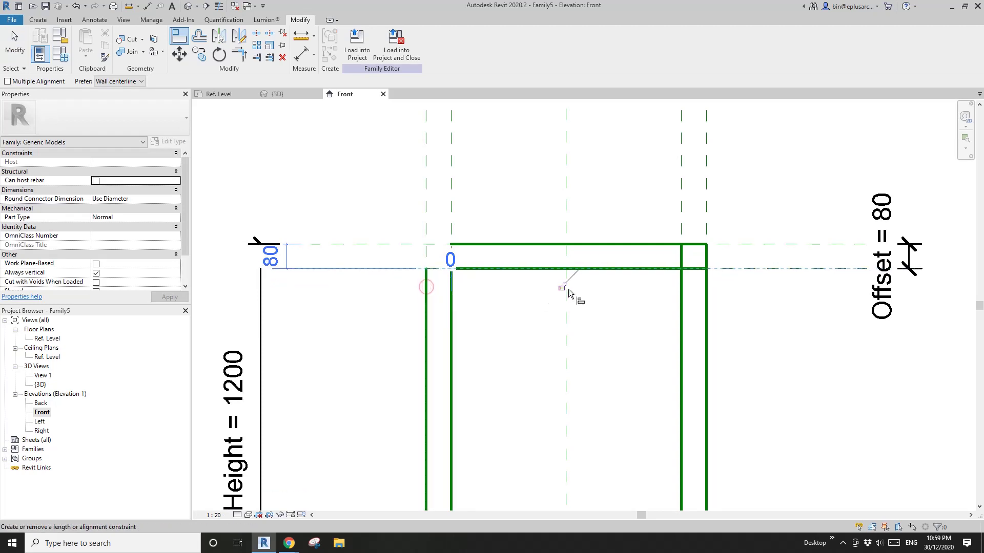
key(Escape)
key(Escape)
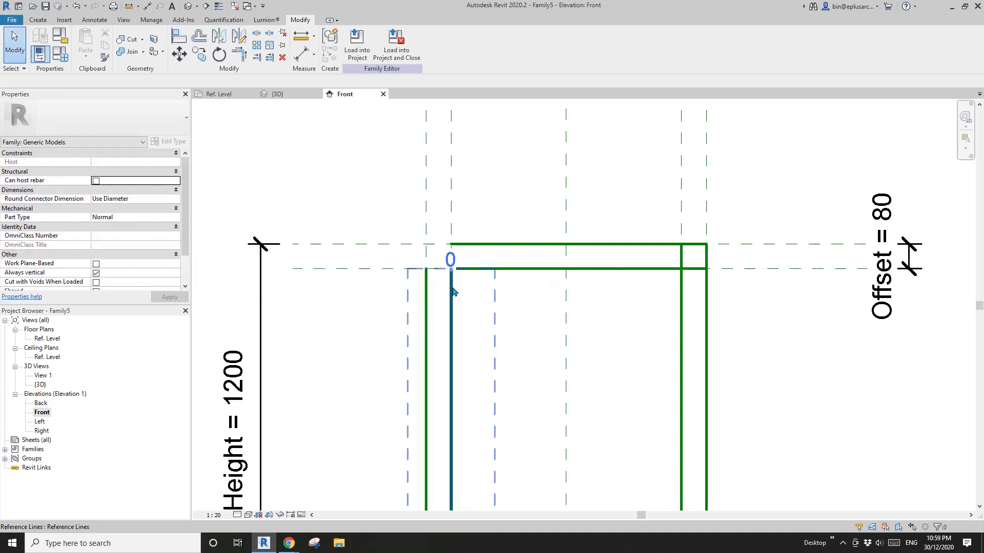
Examine the frame's inner left, upper and lower reference lines to find which one carries the remaining automatic dimension
click(452, 291)
scroll(454, 289, down, 2)
key(Escape)
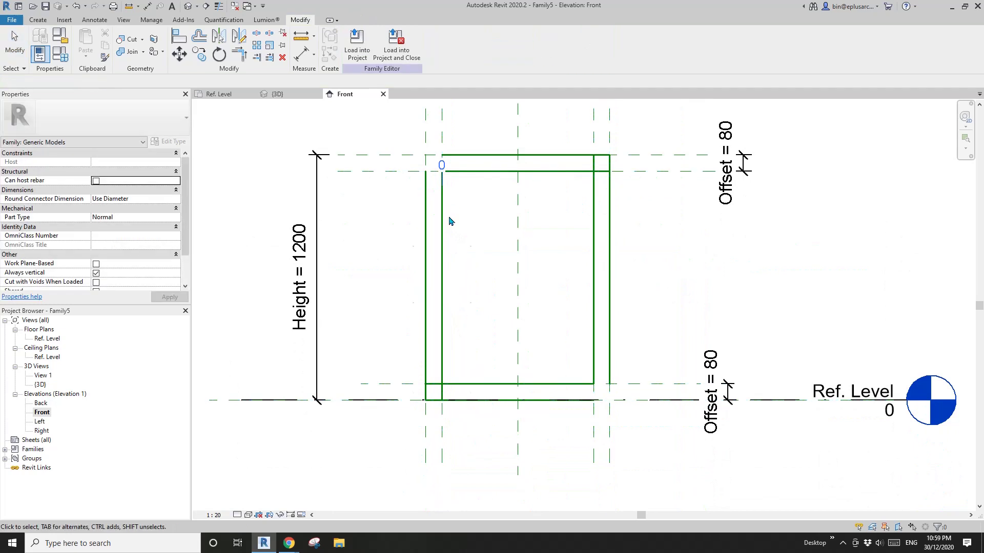
click(444, 162)
key(Escape)
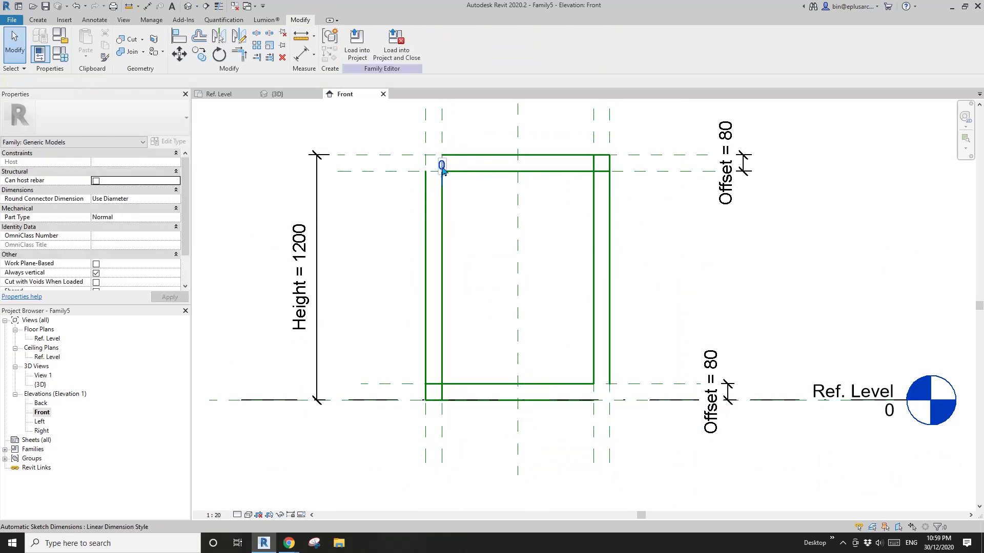
click(479, 174)
key(Escape)
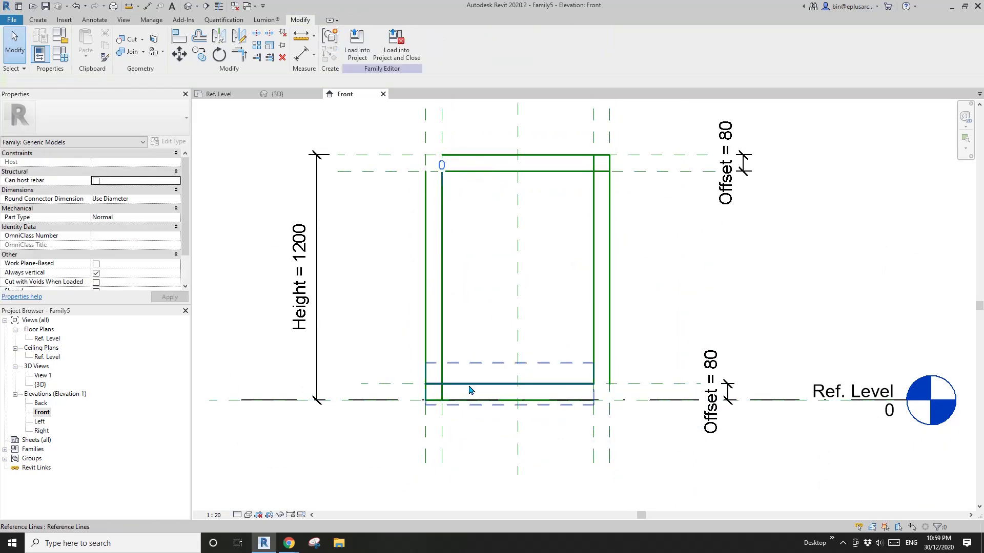
click(471, 384)
drag(469, 390, 473, 408)
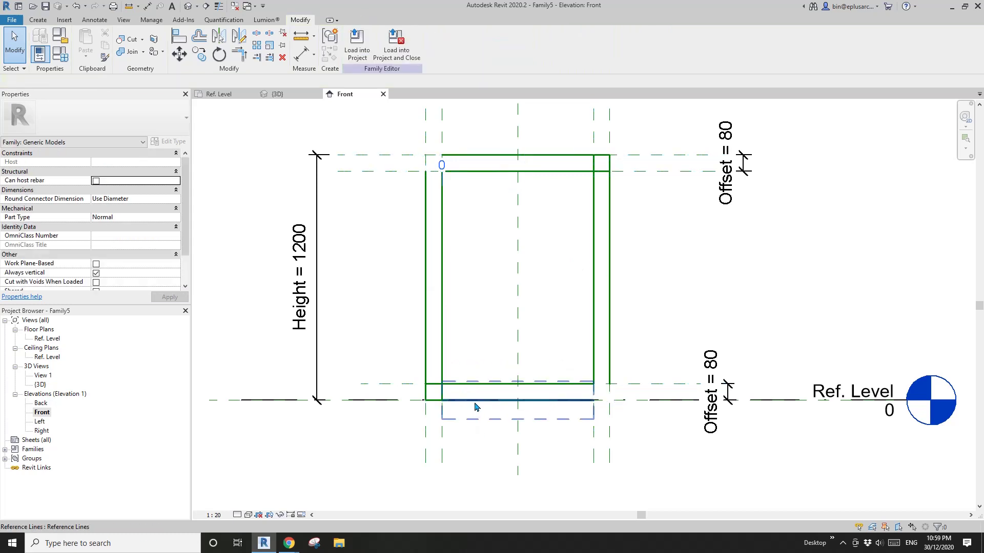
click(474, 405)
key(Escape)
scroll(475, 174, up, 1)
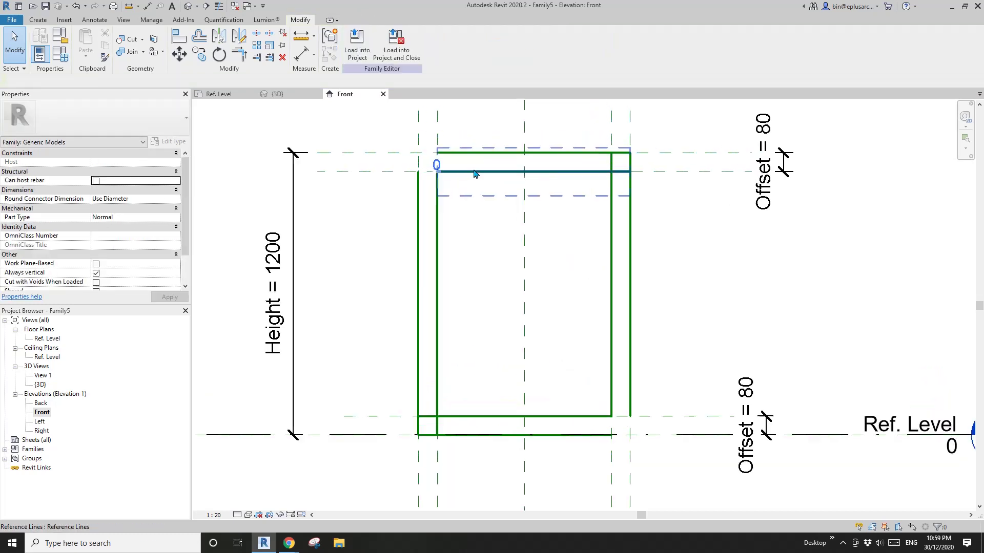
Temporarily hide the upper inner horizontal reference line and the 820 mm reference line along the frame's top edge
click(474, 173)
middle_drag(472, 231, 474, 257)
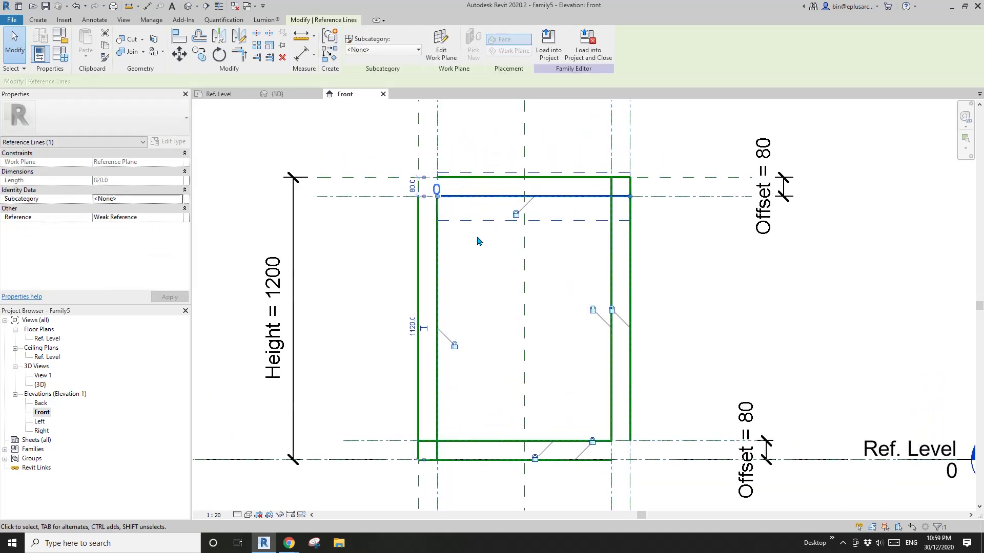
key(h)
key(h)
click(482, 177)
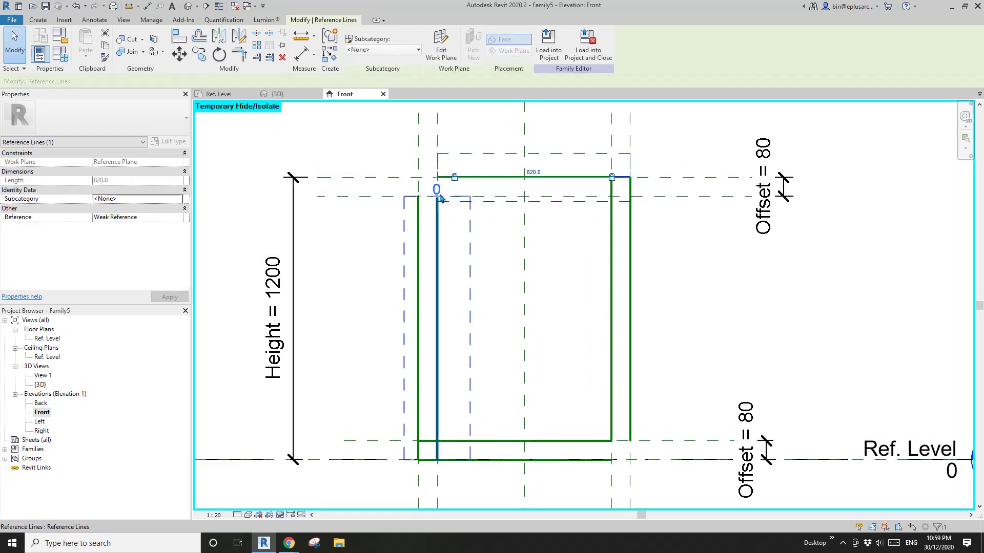
click(488, 124)
click(494, 178)
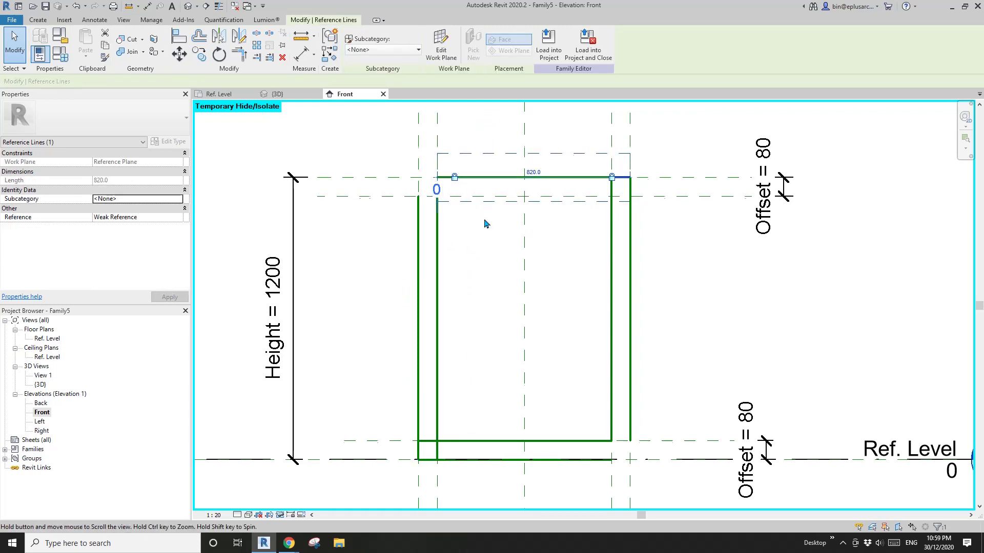
middle_drag(443, 204, 446, 237)
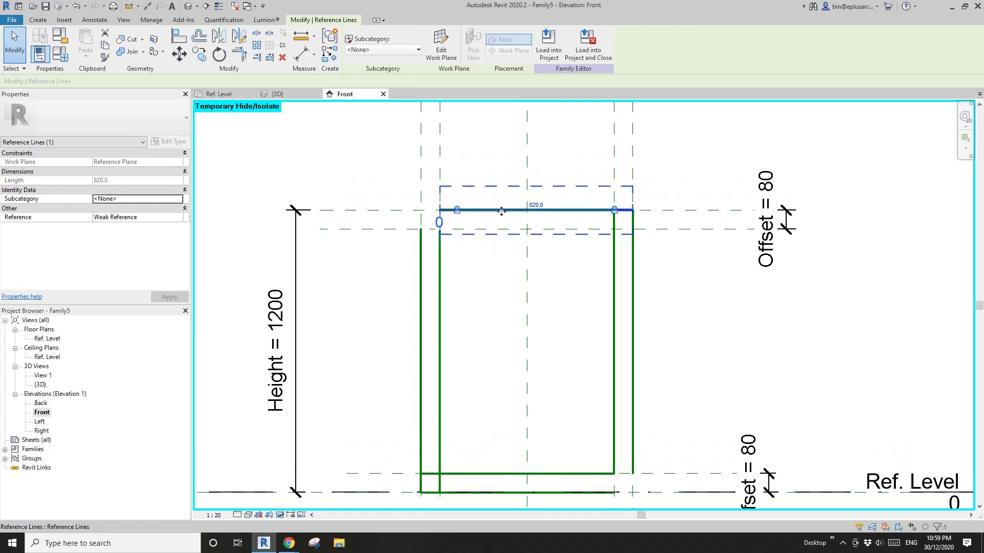
click(542, 246)
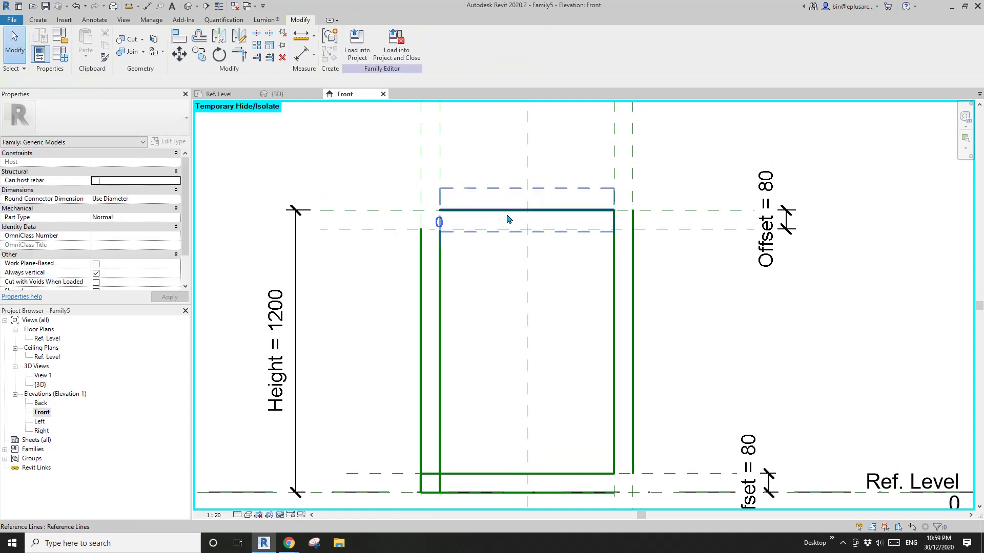
Examine the frame's top horizontal reference line to find which of its ends carries the remaining automatic dimension
click(491, 213)
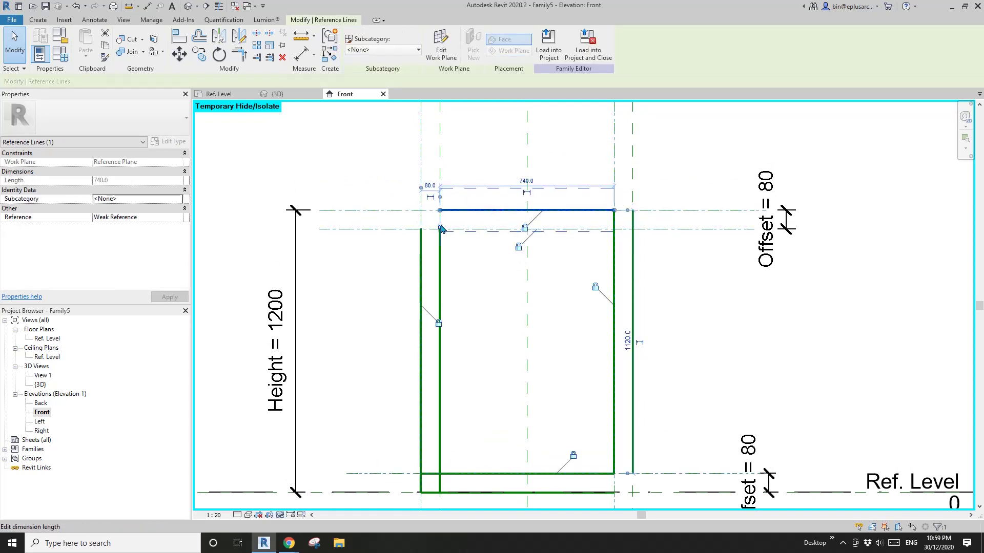
click(505, 255)
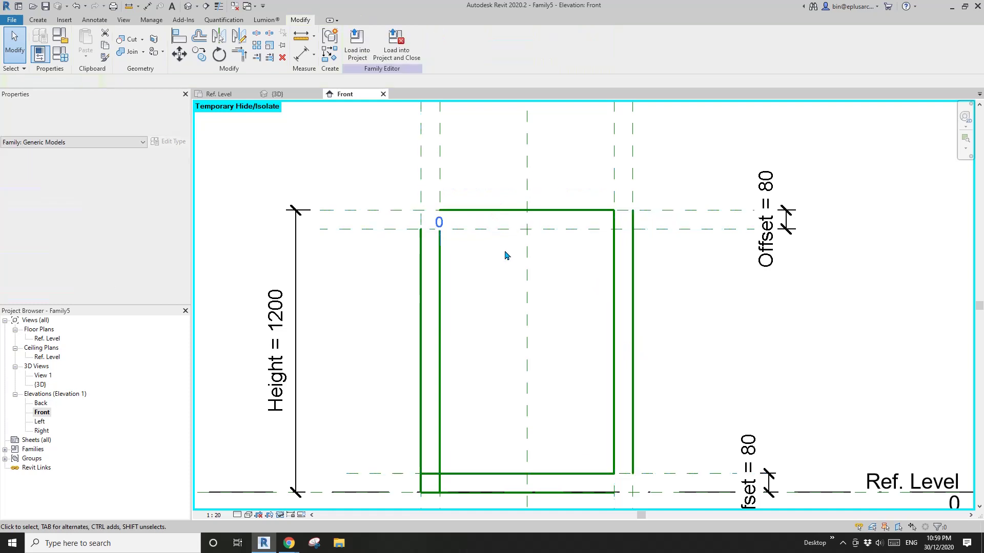
scroll(502, 214, up, 2)
click(507, 212)
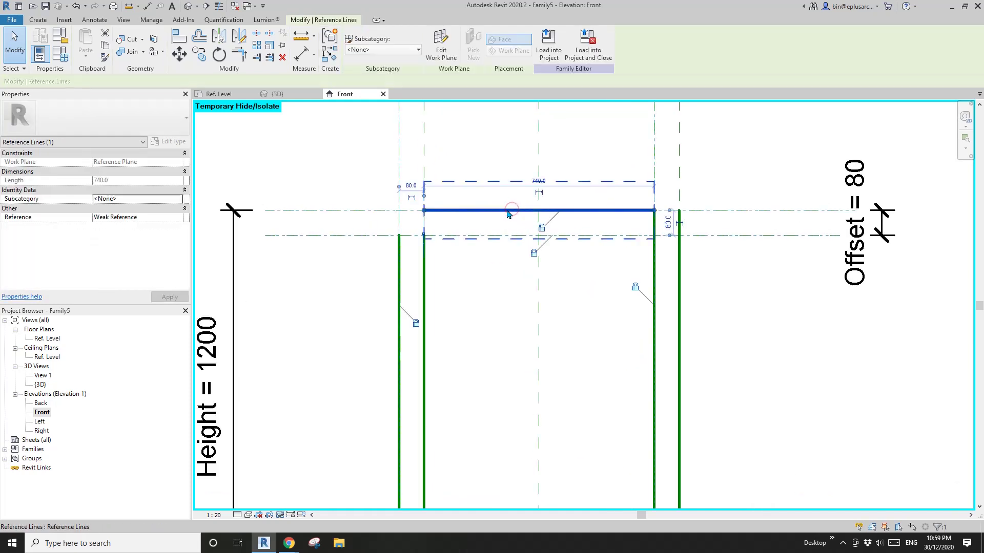
click(424, 238)
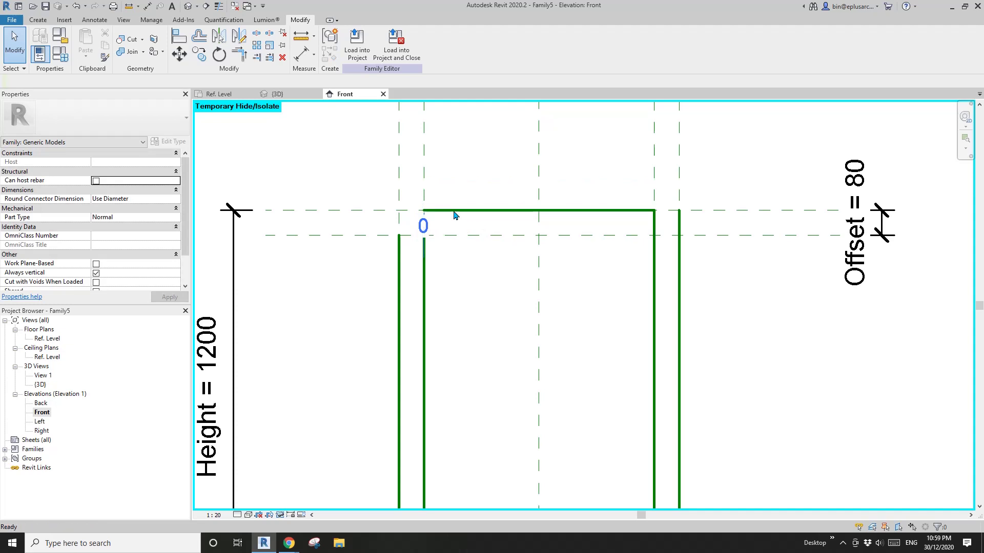
scroll(451, 215, up, 2)
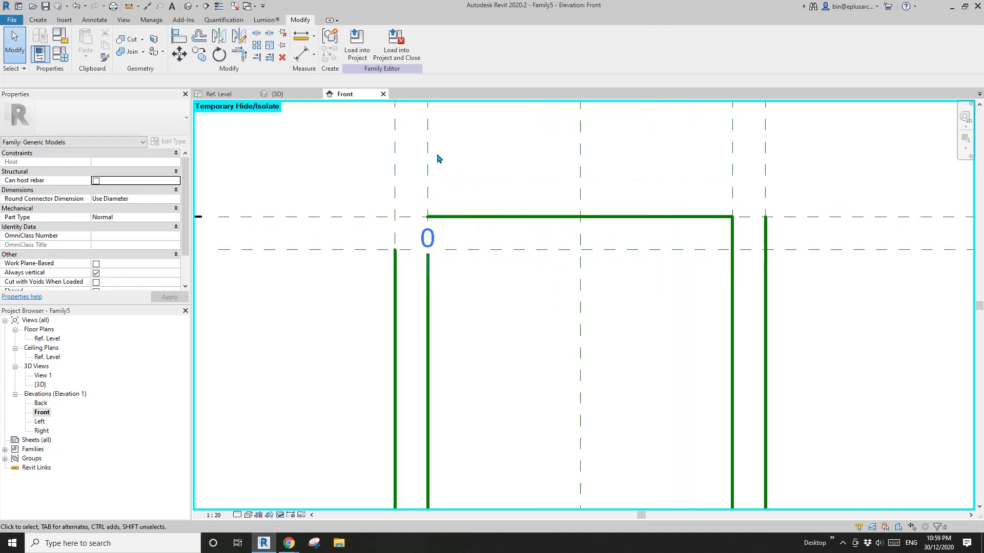
middle_drag(452, 168, 461, 218)
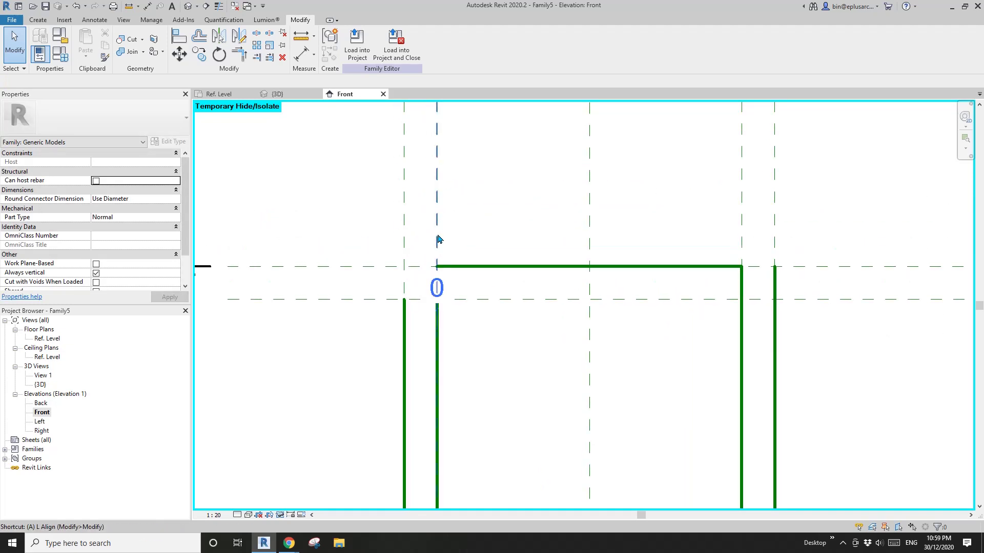
Align and lock the left end of the top horizontal reference line to the inner left offset reference plane
key(a)
key(l)
click(437, 206)
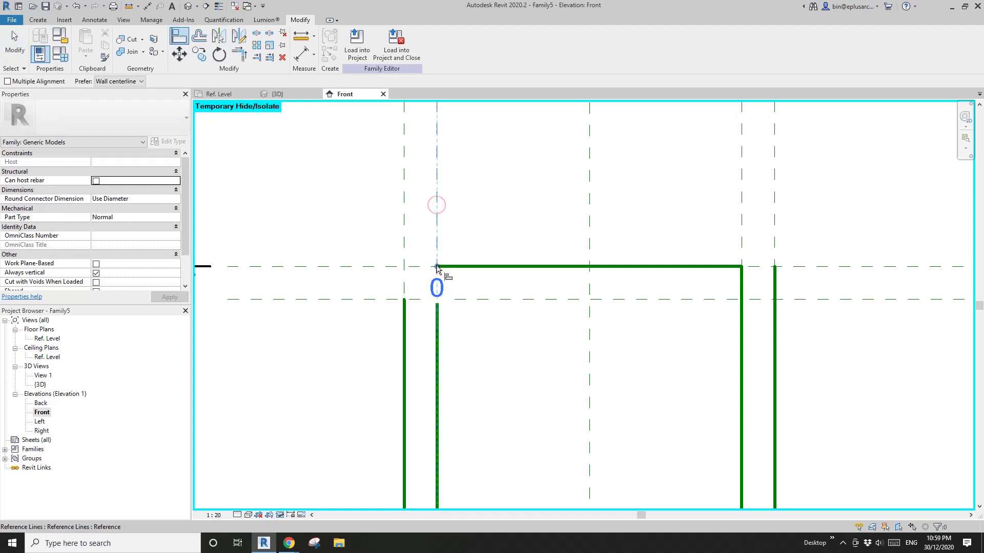
click(419, 290)
scroll(429, 266, down, 1)
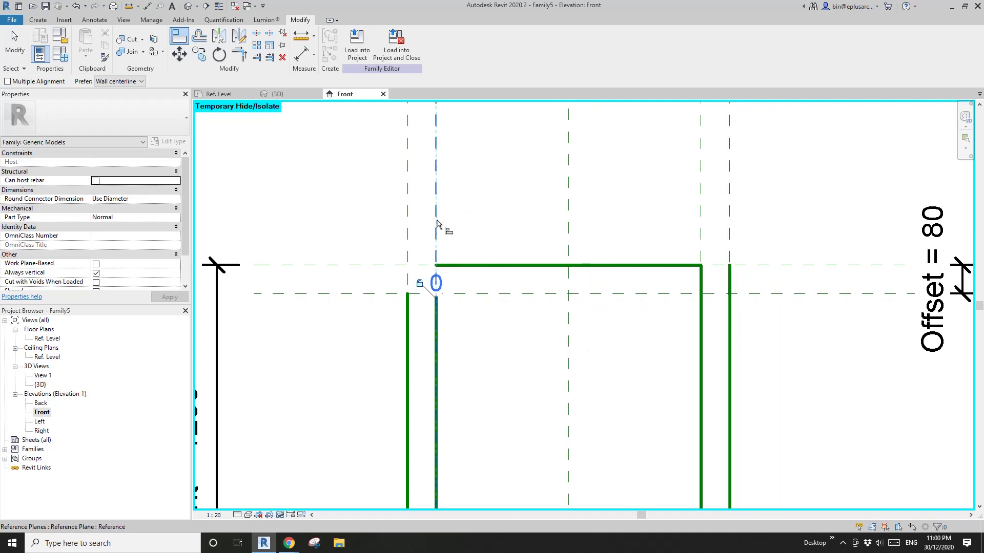
click(436, 211)
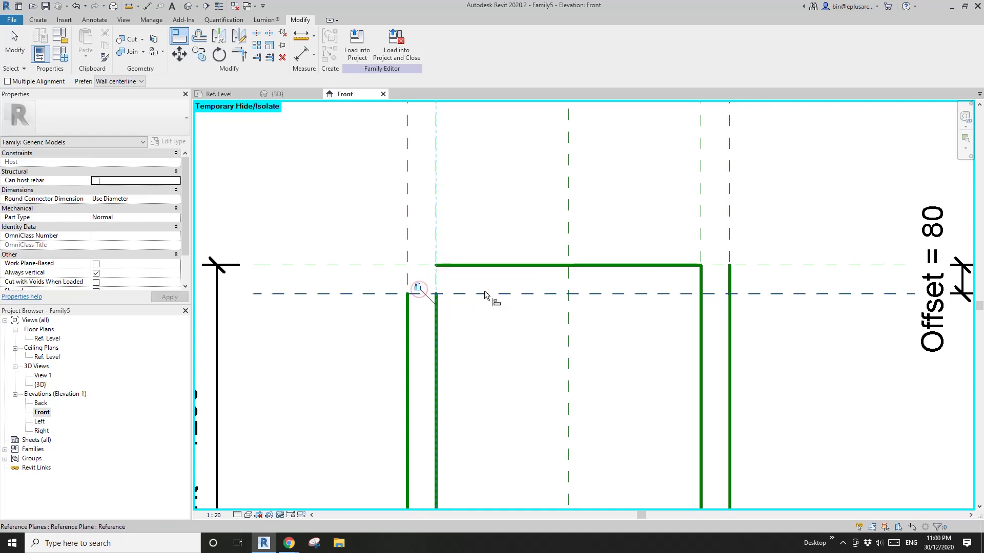
key(Escape)
key(Escape)
scroll(483, 310, down, 3)
scroll(502, 286, down, 1)
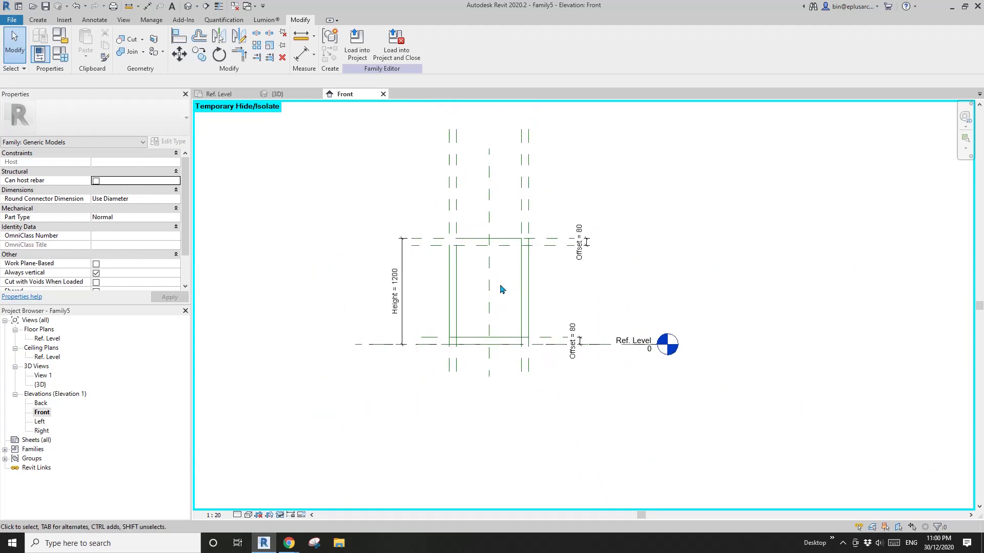
Open the Left elevation and turn on the visibility of Automatic Sketch Dimensions
double_click(41, 422)
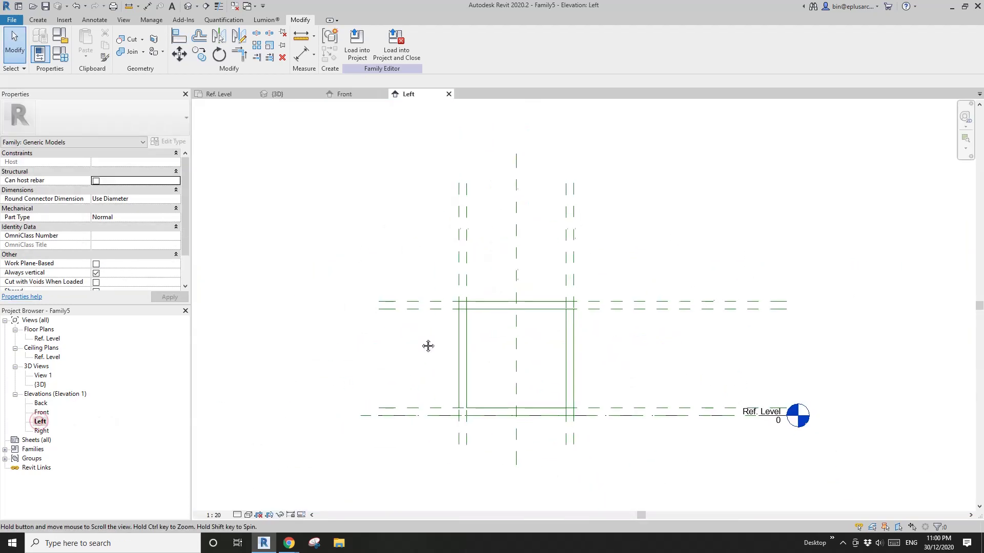
key(v)
key(v)
click(397, 173)
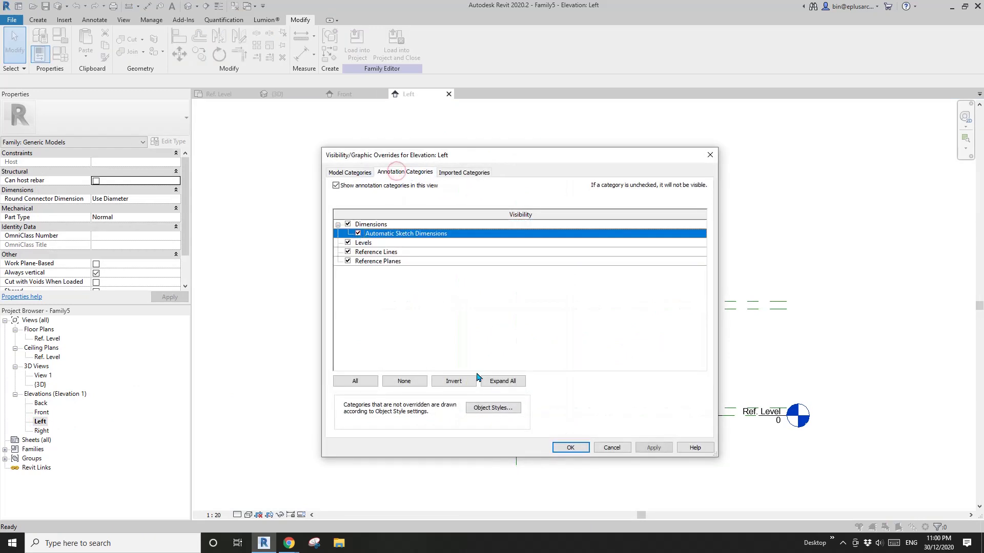
click(571, 448)
Align and lock the left end of the bottom horizontal reference line to the inner left offset reference plane
scroll(510, 456, up, 3)
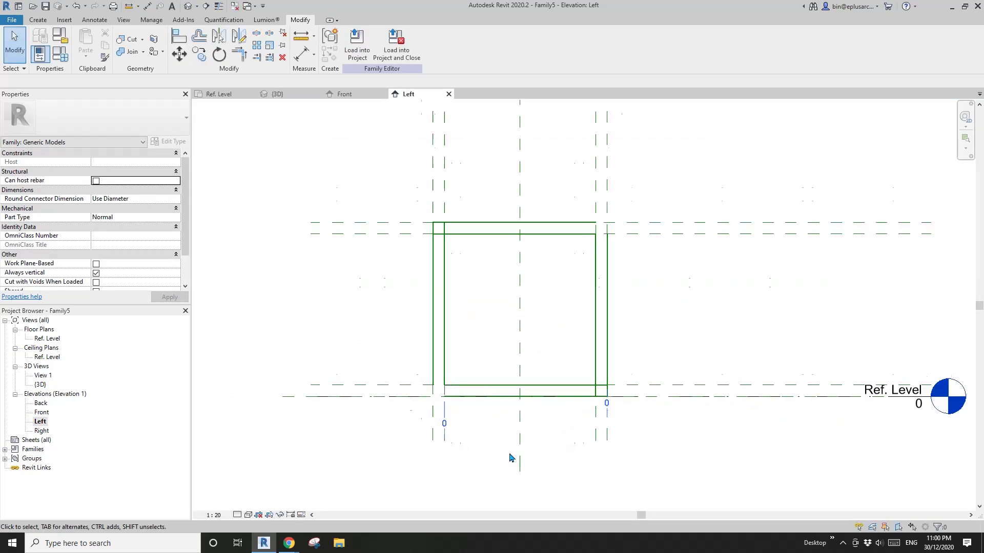
scroll(439, 391, up, 2)
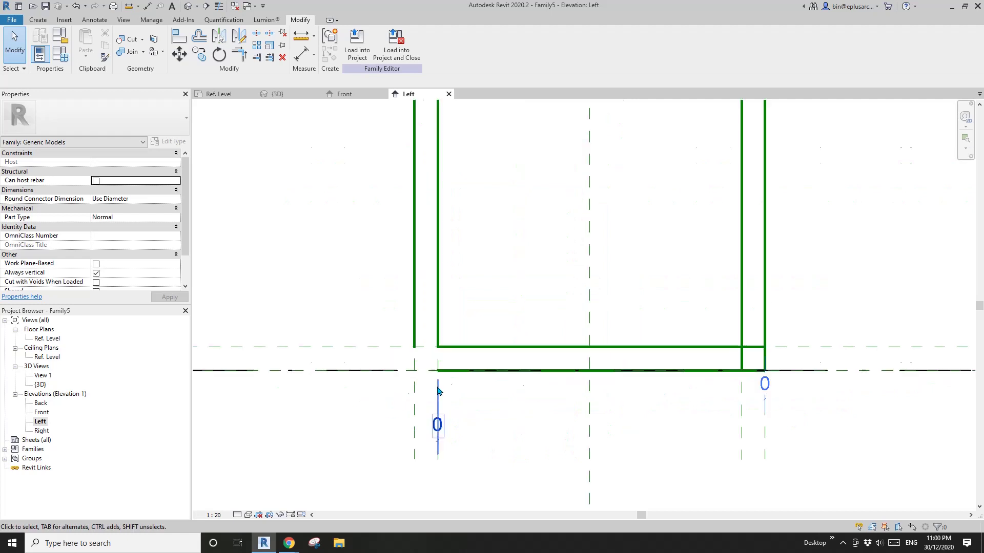
click(454, 376)
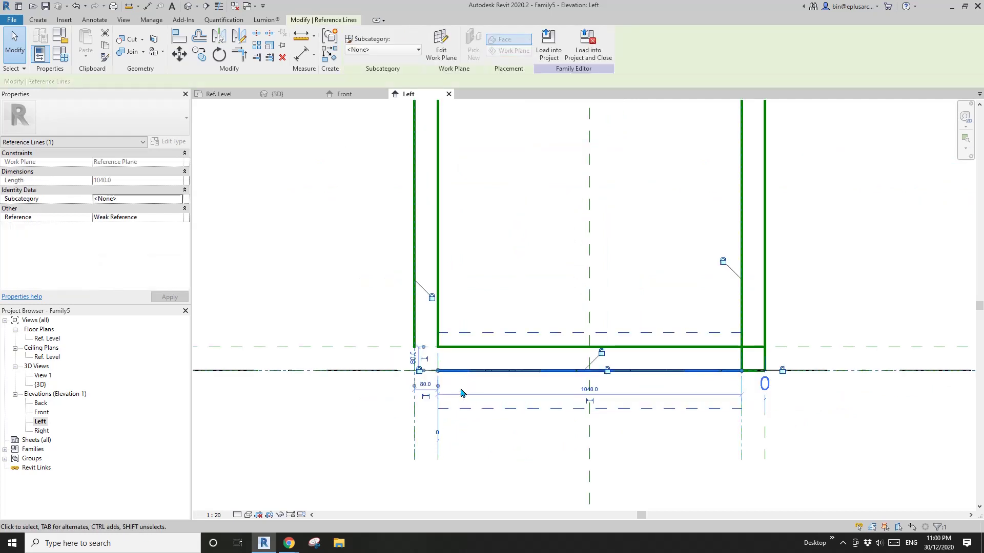
key(a)
key(l)
scroll(474, 367, up, 1)
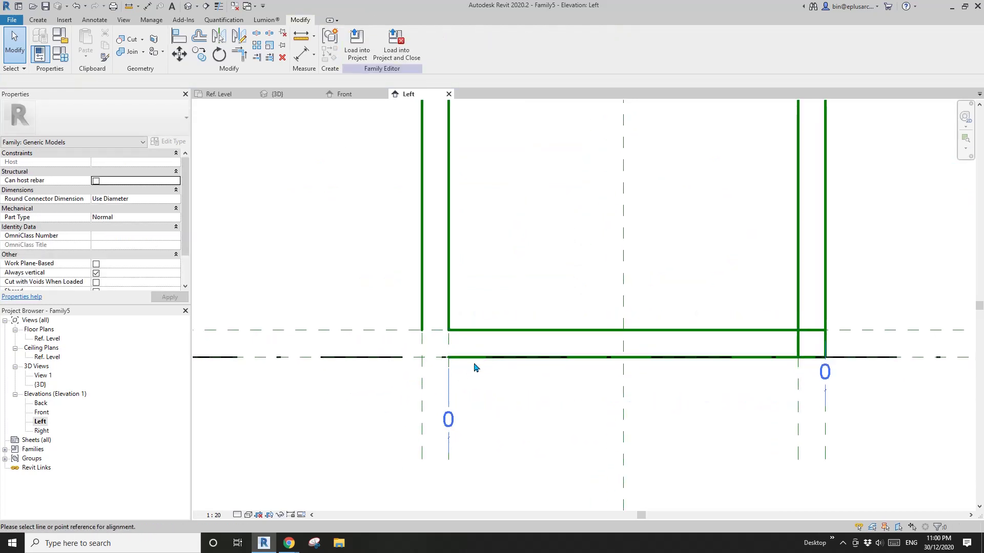
click(449, 390)
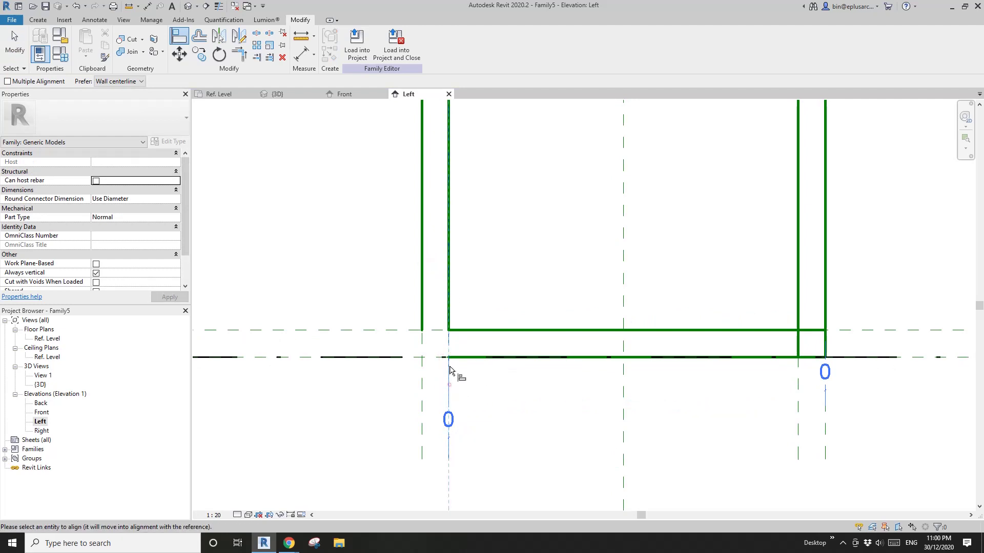
middle_drag(711, 365, 475, 340)
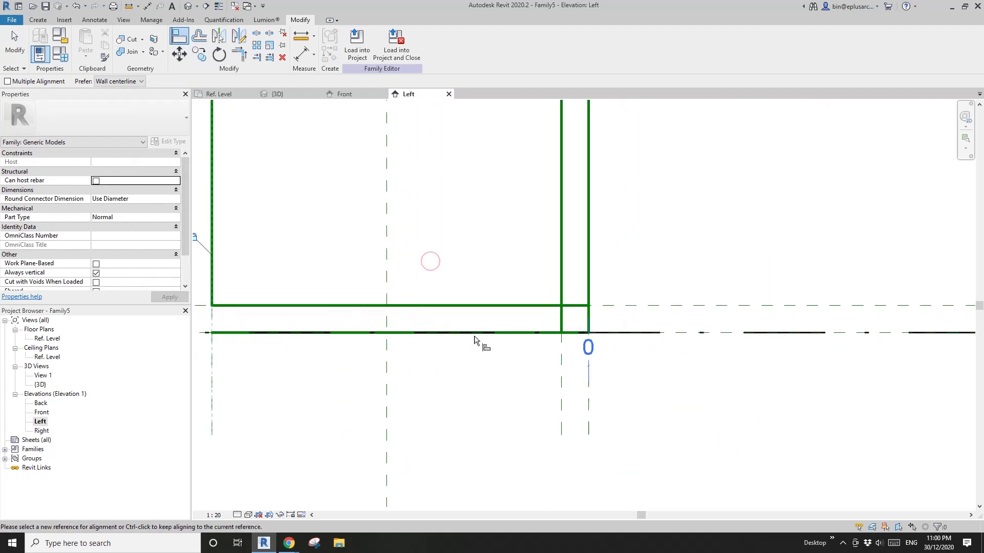
key(Escape)
key(Escape)
click(575, 307)
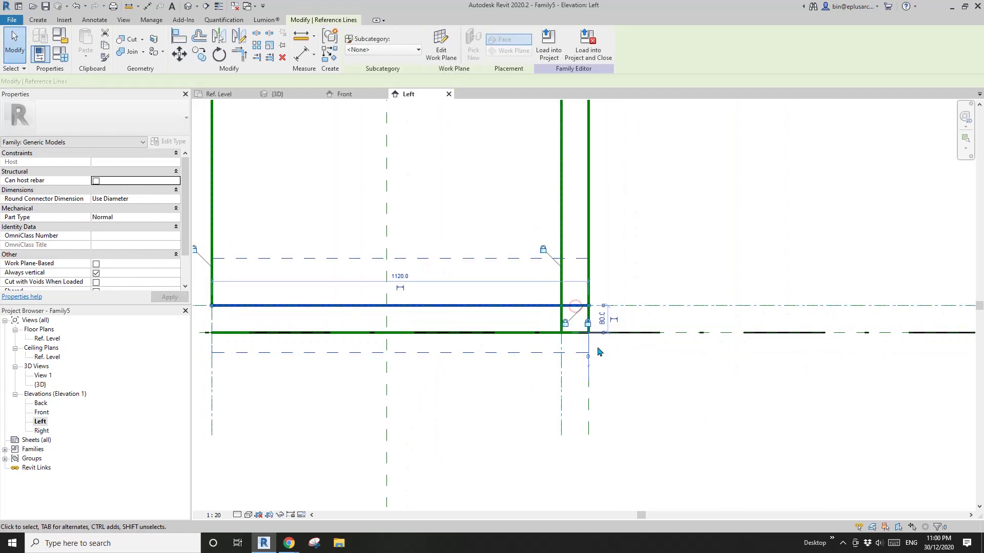
key(Escape)
middle_drag(555, 341, 547, 347)
key(a)
key(l)
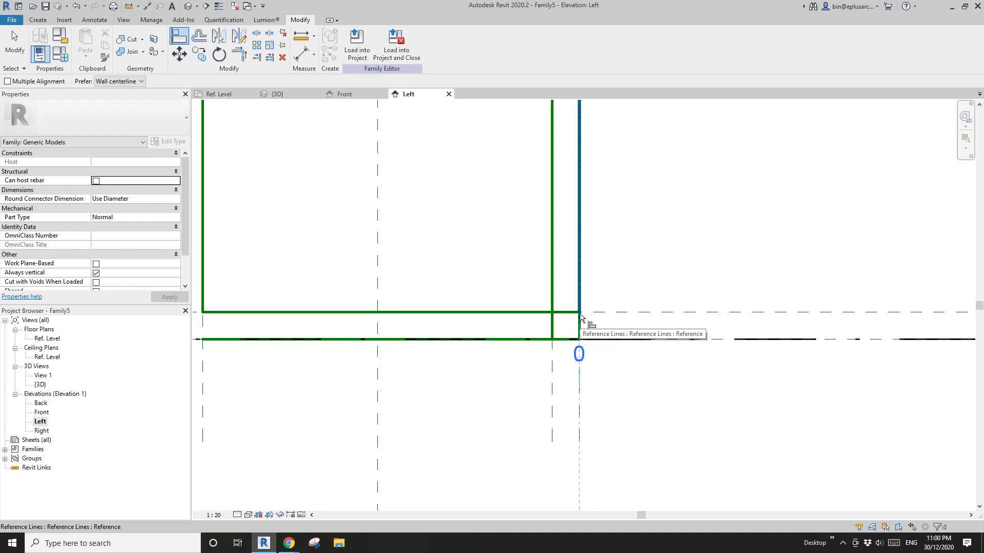
key(Escape)
key(Escape)
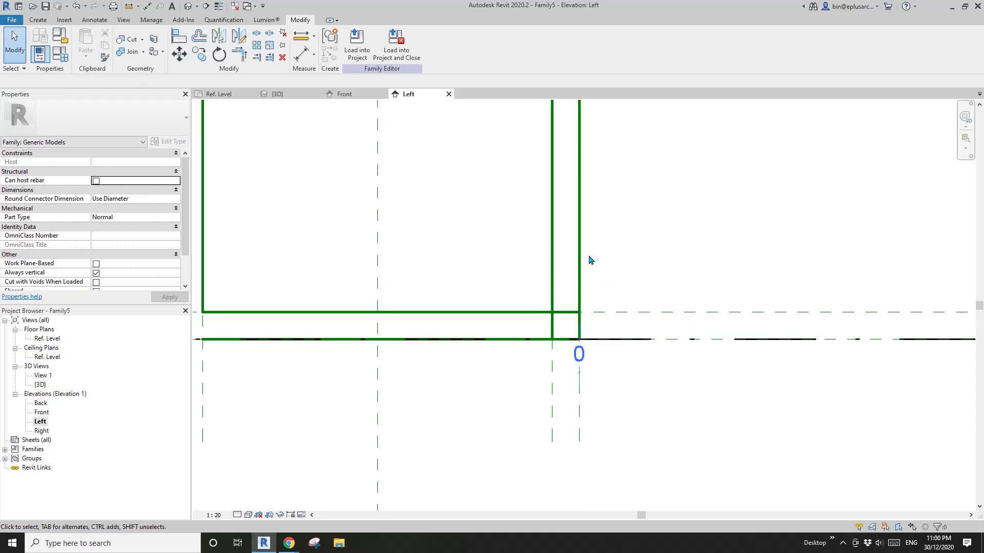
Temporarily hide the outer right vertical reference line and check the lower inner horizontal line for the automatic dimension
click(581, 247)
key(h)
key(c)
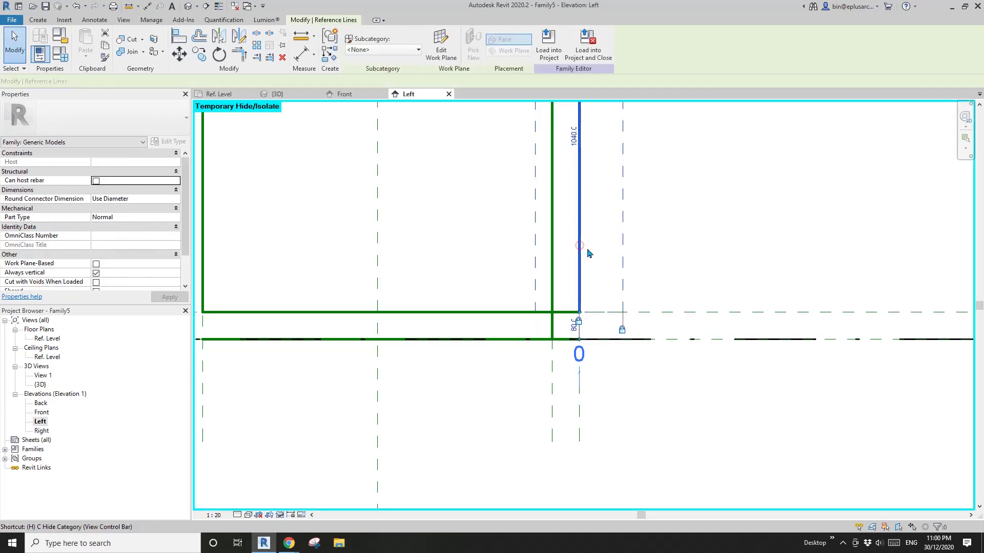
click(568, 311)
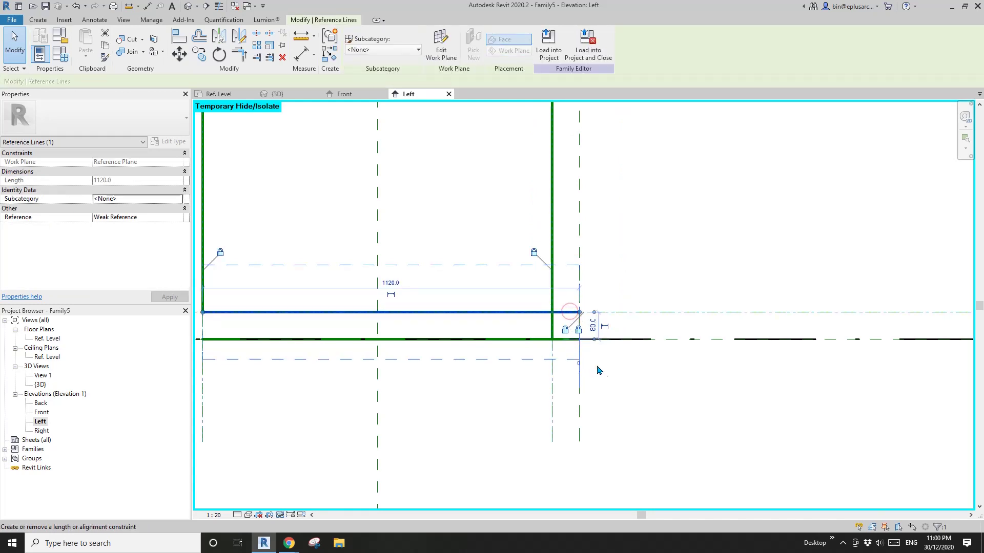
click(584, 375)
Temporarily isolate the lower inner horizontal reference line together with the outer right reference plane
click(565, 312)
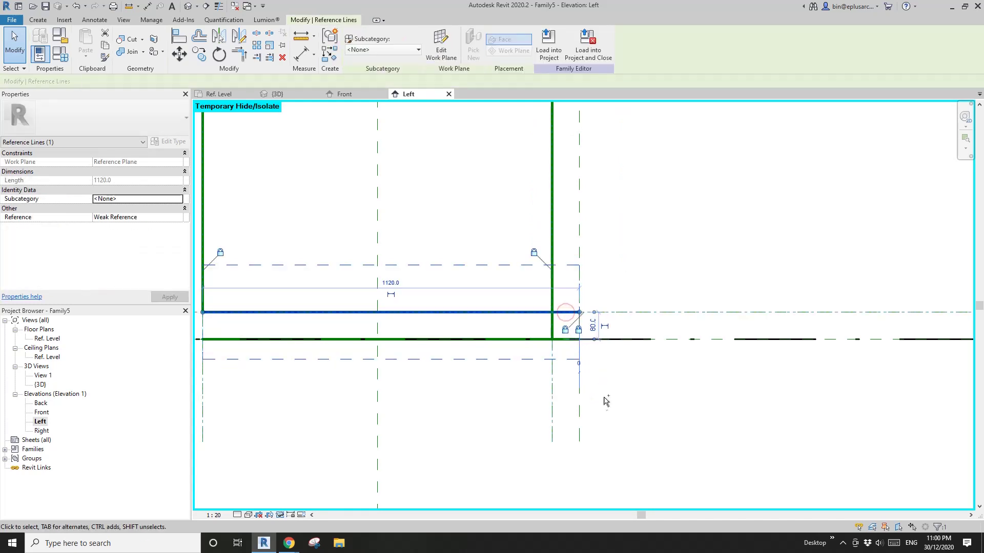
ctrl+click(581, 407)
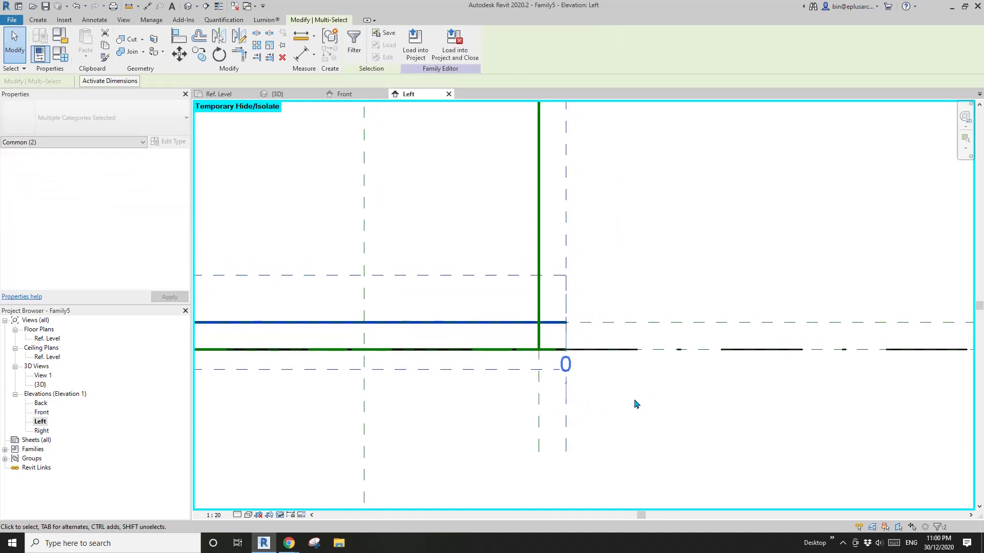
key(h)
key(i)
click(591, 379)
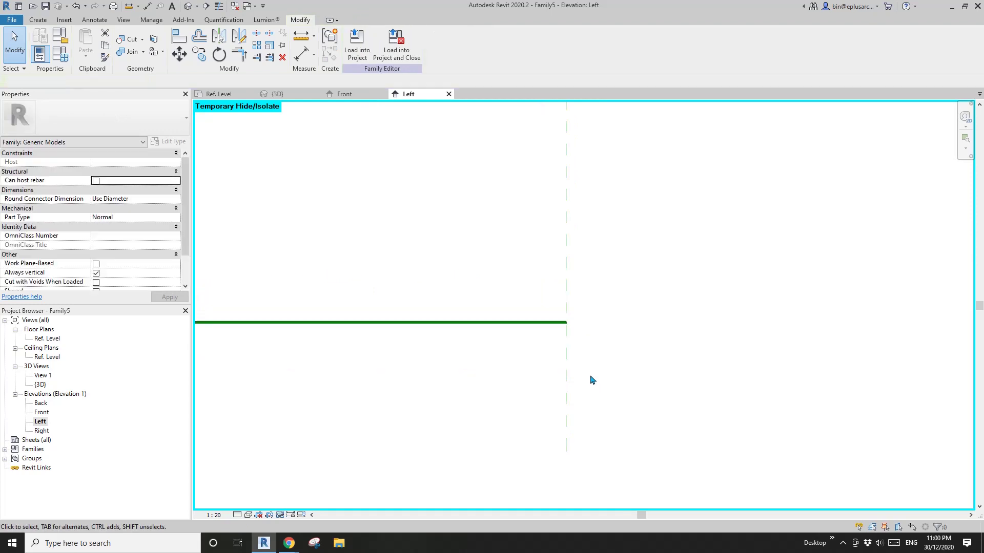
Align and lock the right end of the isolated horizontal reference line to the outer right reference plane
key(a)
key(l)
click(567, 396)
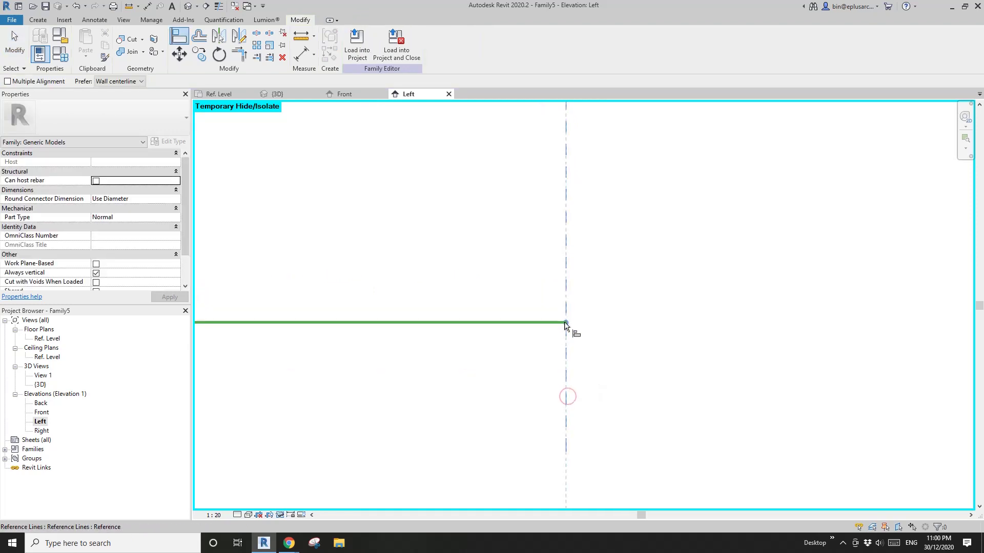
click(566, 321)
key(Escape)
key(Escape)
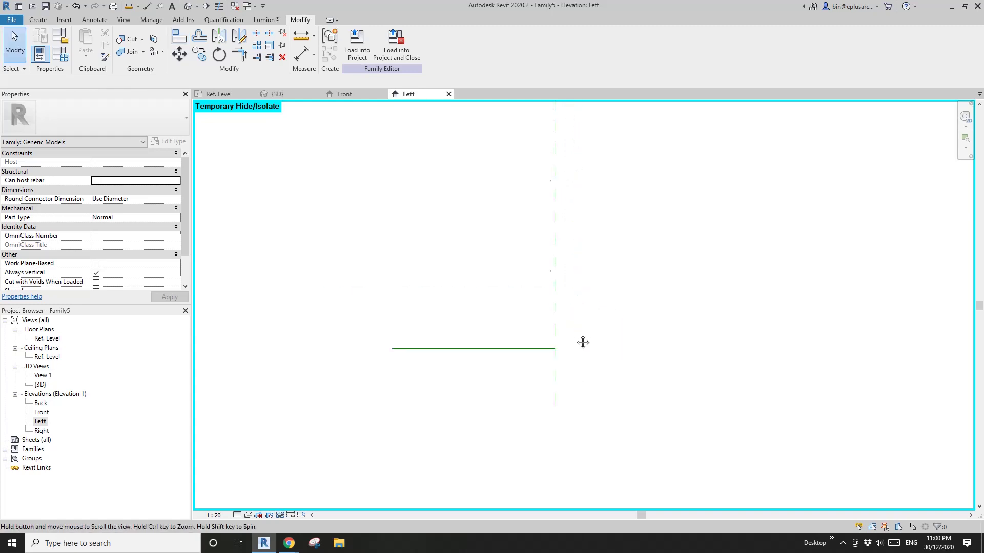
Restore the temporarily hidden elements in the Left elevation and show the cube frame in the 3D view
key(h)
key(r)
scroll(585, 339, down, 2)
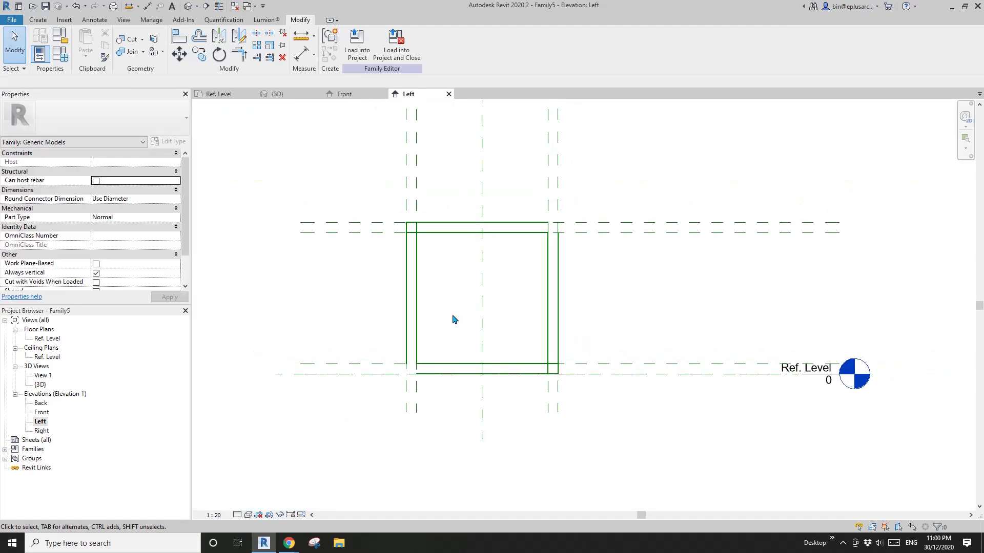
click(189, 6)
shift+middle_drag(532, 237, 610, 241)
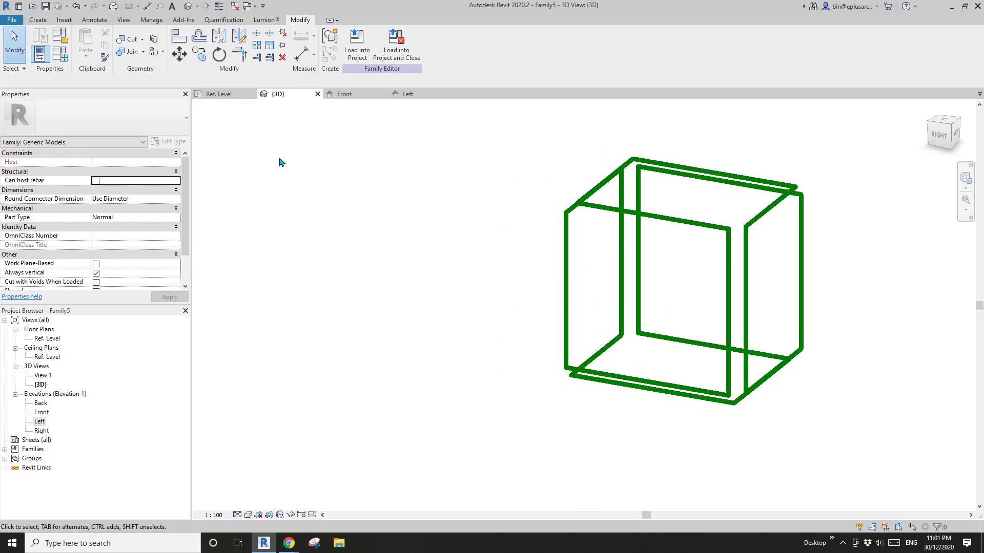
Flex the cube frame by applying a Height of 900 and a Depth of 90, and open the Offset value for editing
click(61, 53)
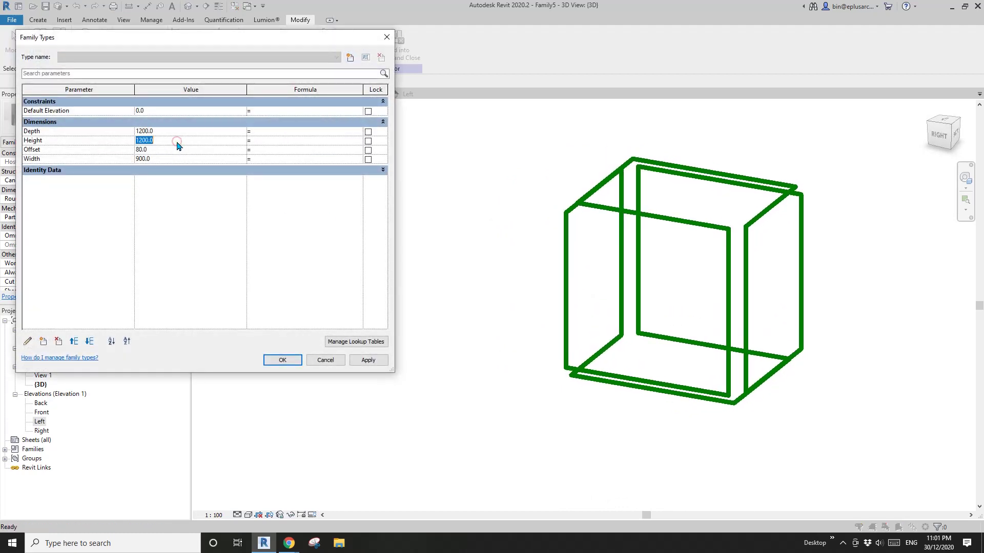
click(368, 360)
click(172, 131)
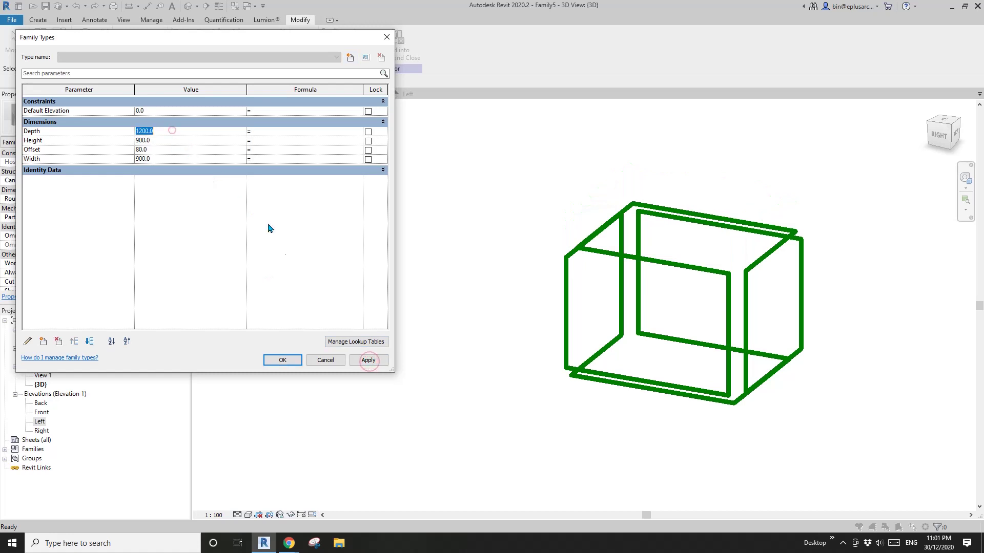
click(369, 360)
click(177, 149)
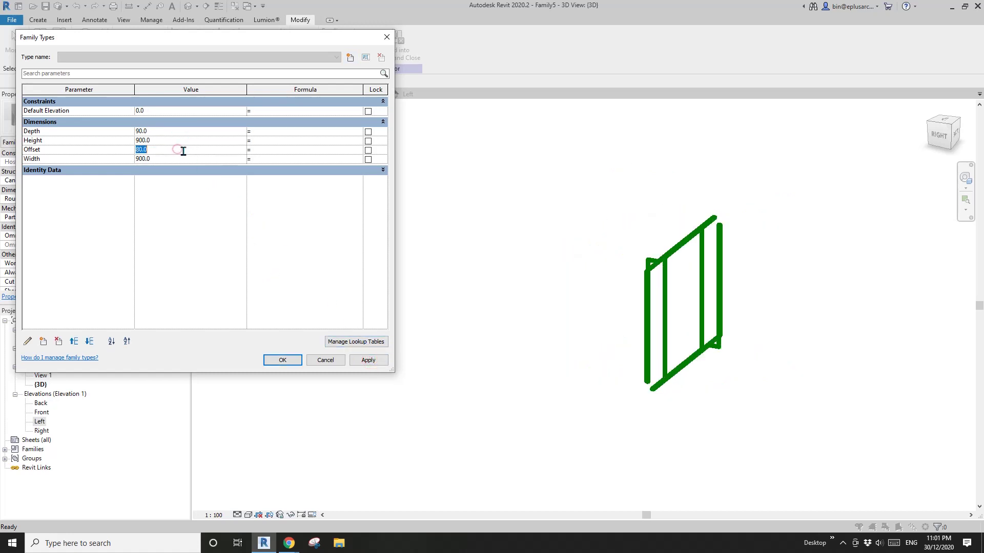
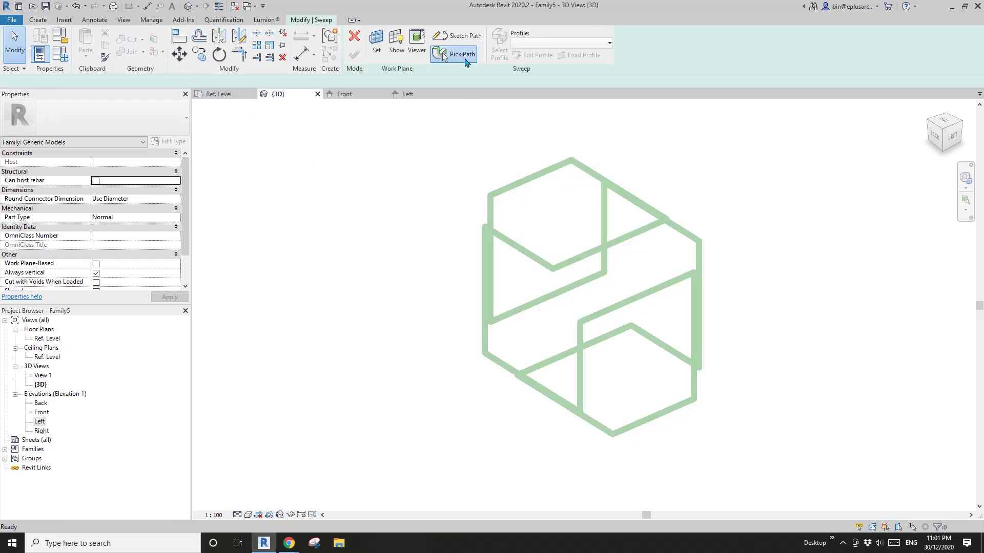
Start the picked sweep path from the upper side reference line, around the back-face lines and onto the adjoining top-face line
click(454, 54)
shift+middle_drag(644, 384, 626, 334)
click(652, 309)
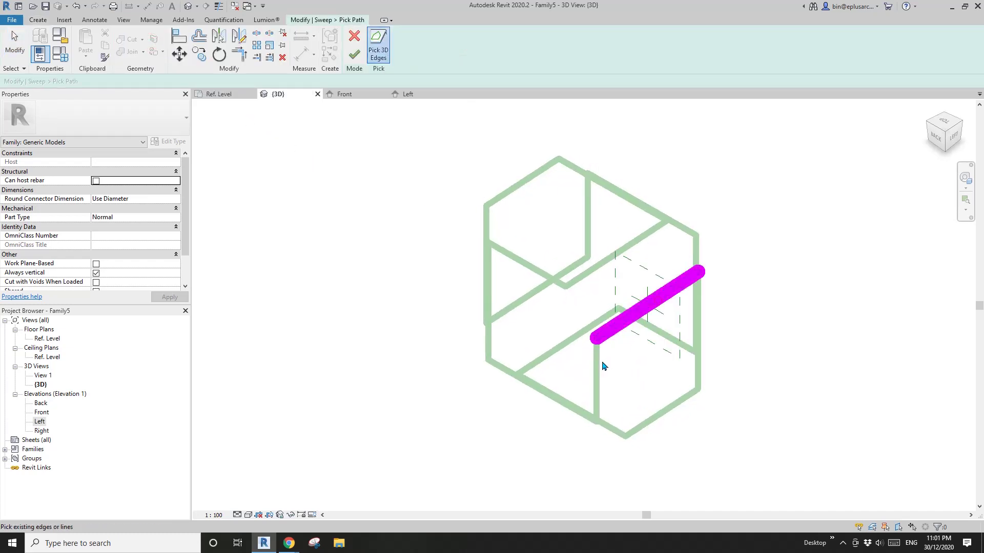
click(597, 366)
shift+middle_drag(598, 366, 597, 387)
click(589, 385)
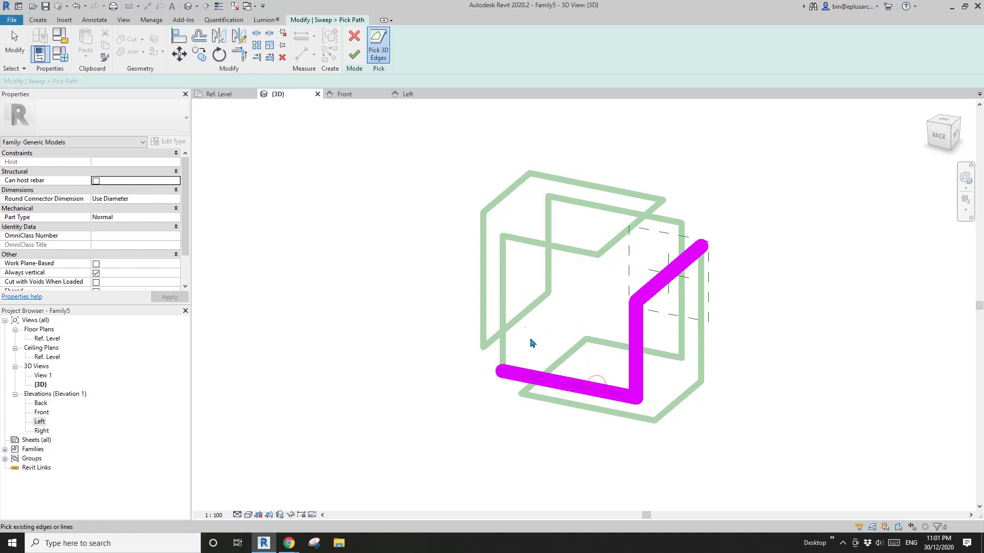
click(506, 279)
click(533, 243)
click(633, 227)
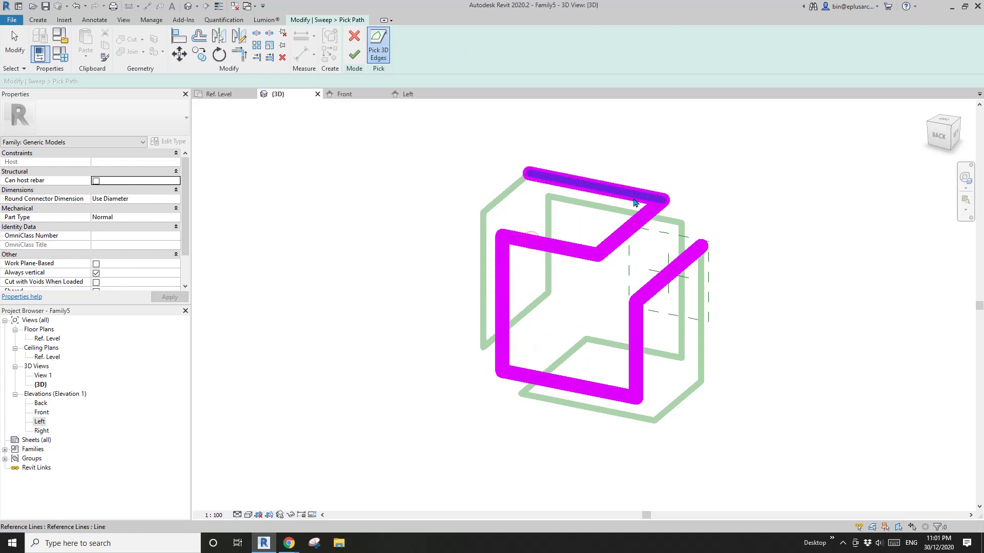
Continue the sweep path along the remaining top-face lines, the opposite side's lines and the far frame's upper and vertical lines
click(573, 179)
click(510, 193)
click(483, 256)
click(520, 318)
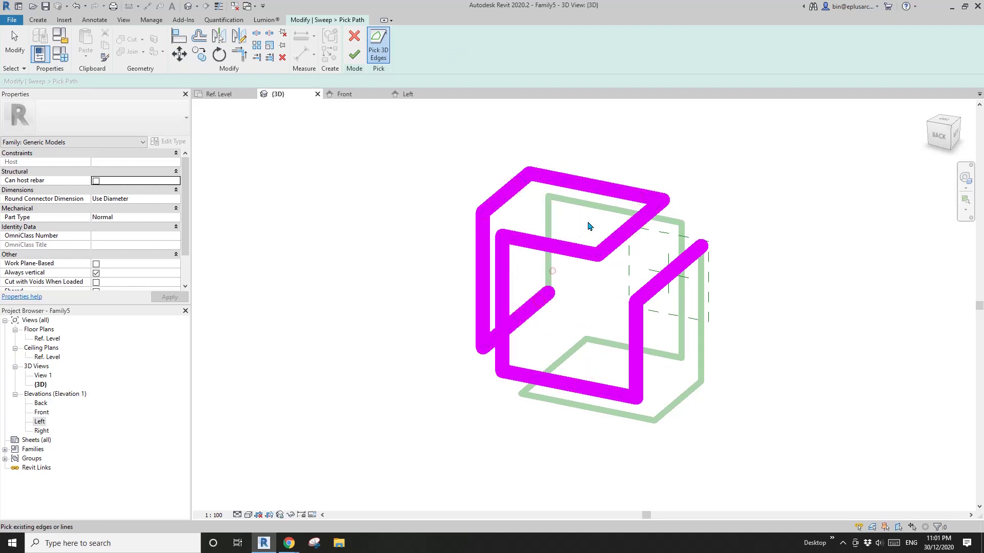
click(586, 210)
click(545, 225)
click(683, 307)
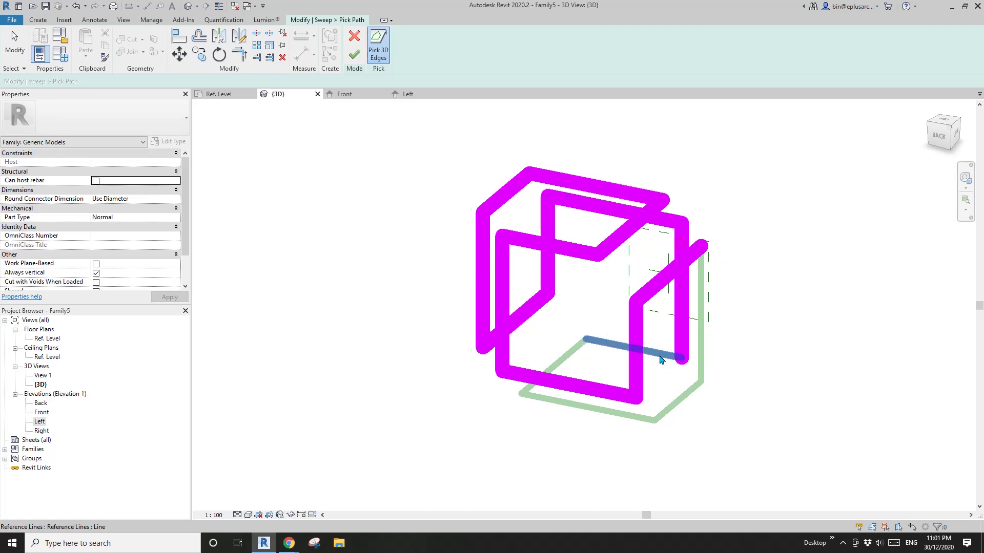
Add the remaining bottom-face and side reference lines to close the path loop, and finish the sweep path
click(646, 350)
click(686, 397)
click(698, 372)
click(586, 407)
click(551, 366)
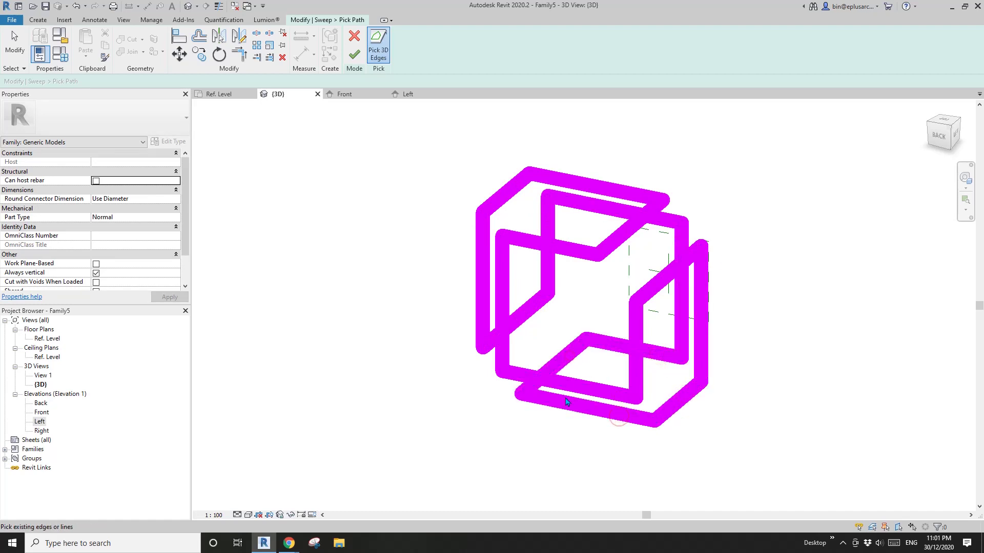
shift+middle_drag(617, 423, 595, 434)
click(354, 54)
Sketch a rectangular sweep profile about 135 by 115 mm with one corner at the path's profile-plane intersection
shift+middle_drag(637, 296, 511, 82)
click(531, 60)
scroll(620, 378, up, 3)
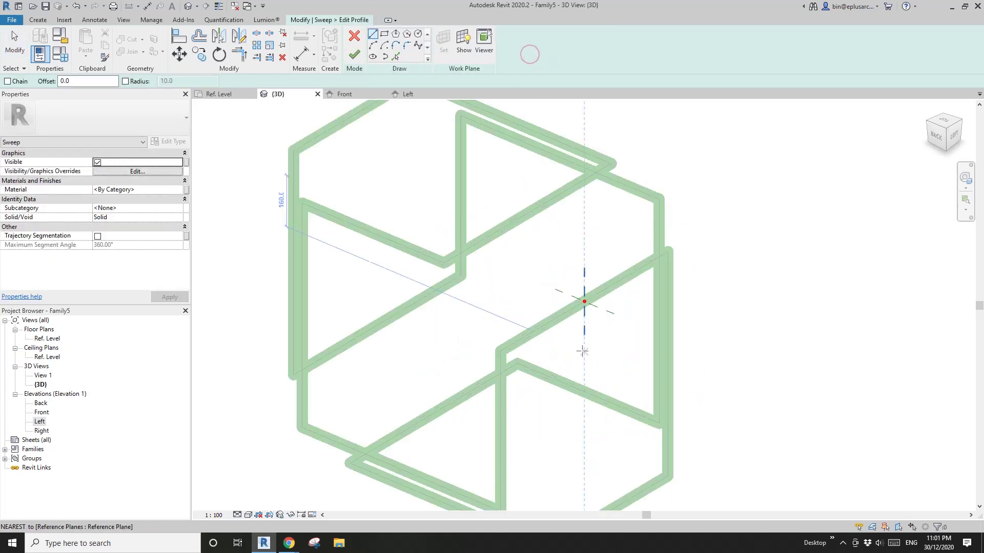
mouse_move(620, 377)
shift+middle_down()
mouse_move(688, 220)
mouse_move(659, 235)
mouse_move(564, 246)
mouse_move(513, 231)
shift+middle_up()
click(384, 33)
click(584, 300)
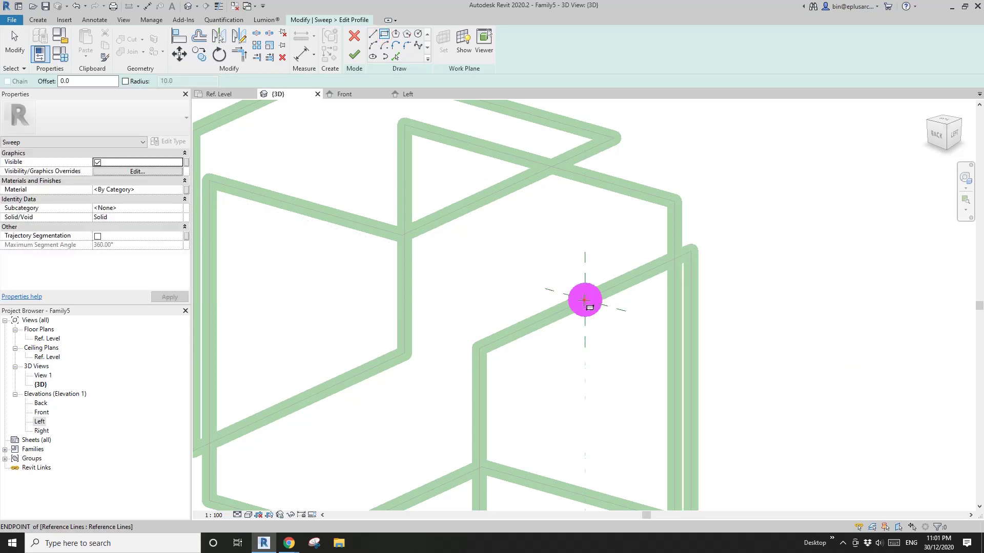
click(535, 335)
scroll(563, 331, up, 3)
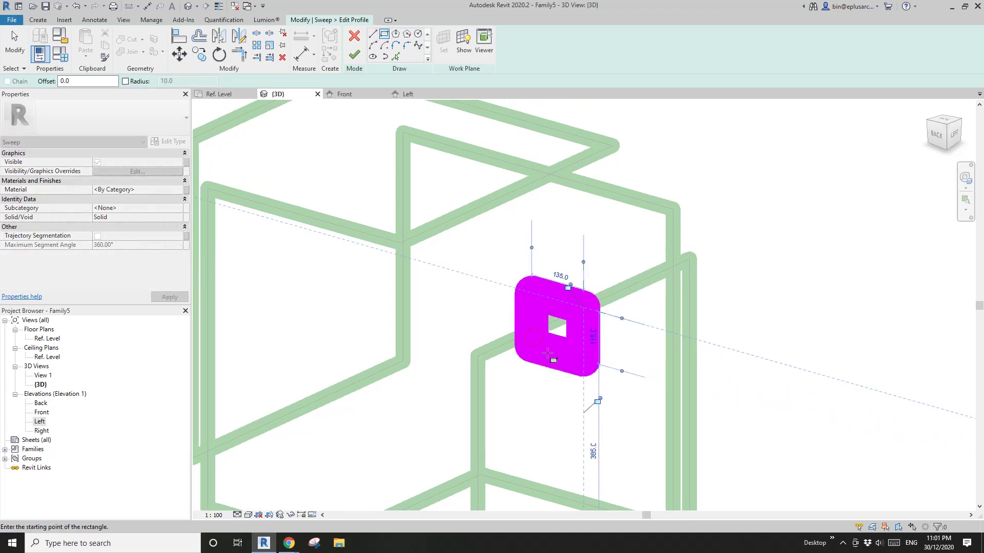
Set the view scale to 1:10 and add aligned dimensions to the rectangular profile's width and height
click(214, 515)
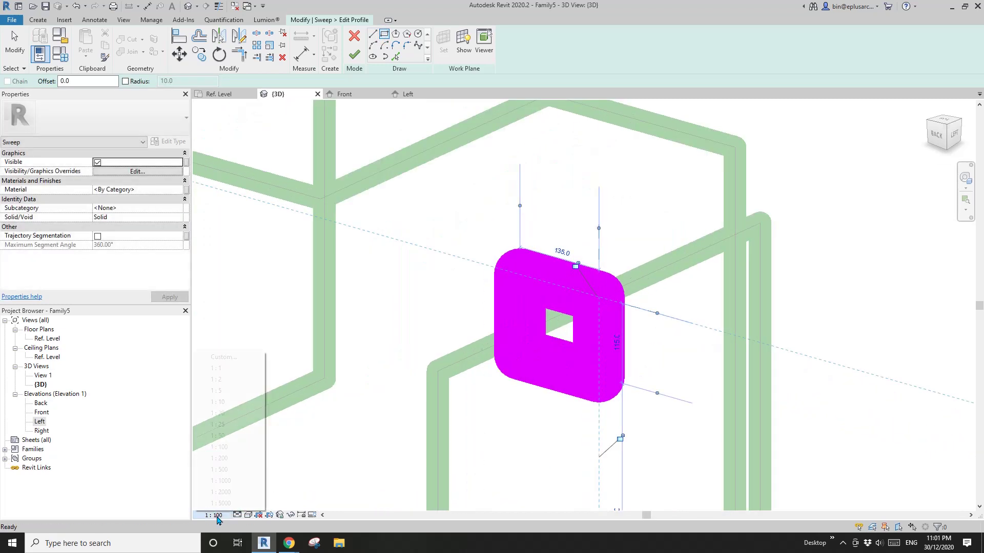
click(220, 402)
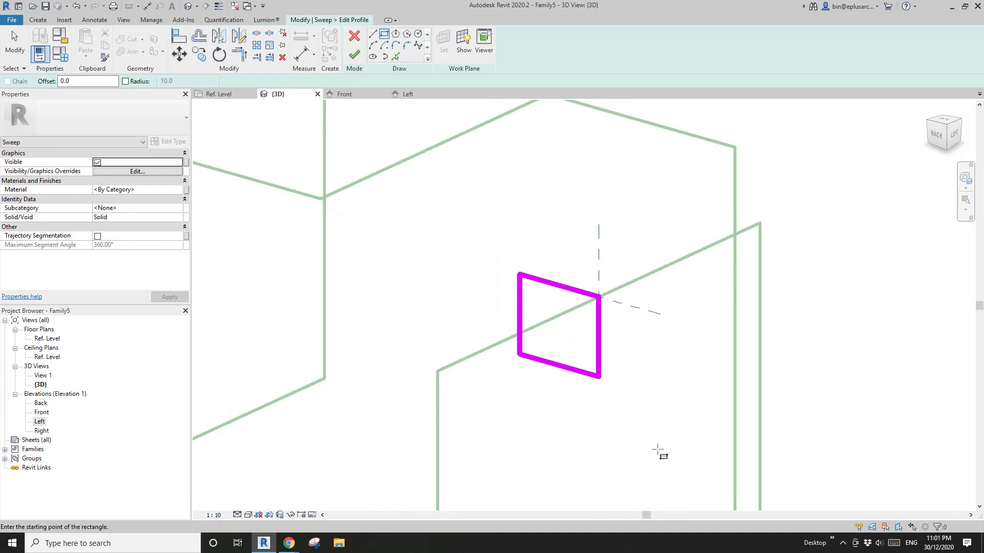
scroll(659, 451, up, 2)
middle_drag(586, 367, 637, 373)
key(d)
key(i)
click(635, 323)
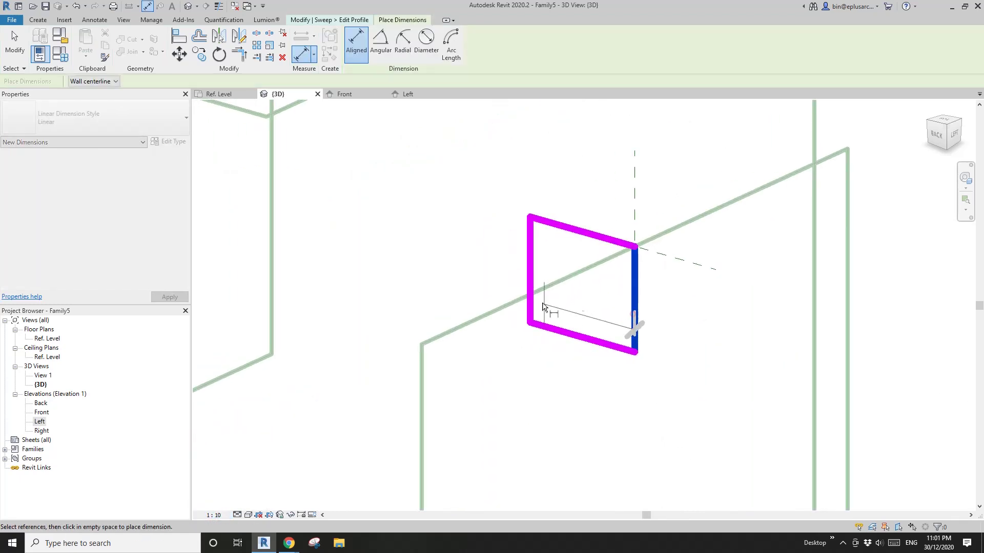
click(529, 287)
click(582, 397)
click(571, 231)
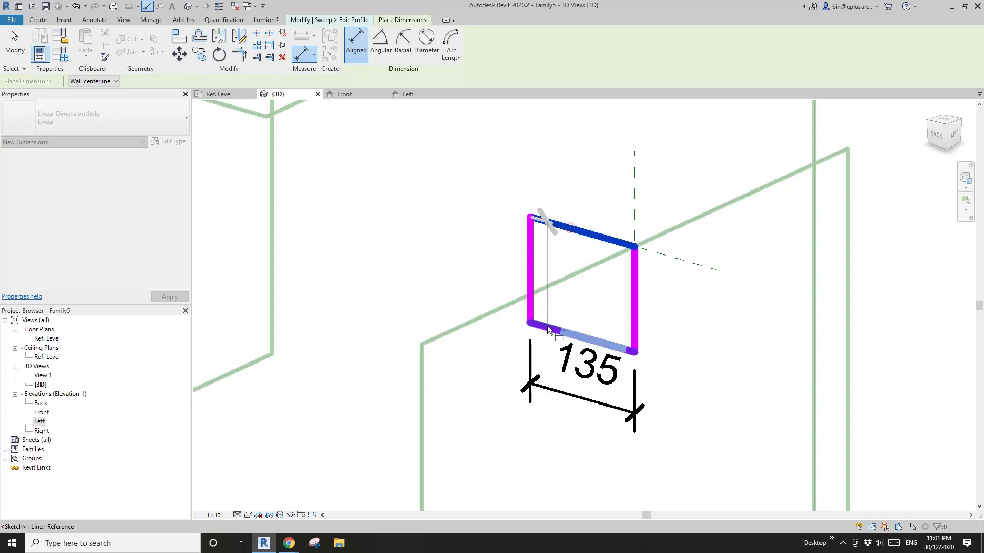
click(544, 327)
click(479, 269)
key(Escape)
key(Escape)
scroll(538, 284, down, 2)
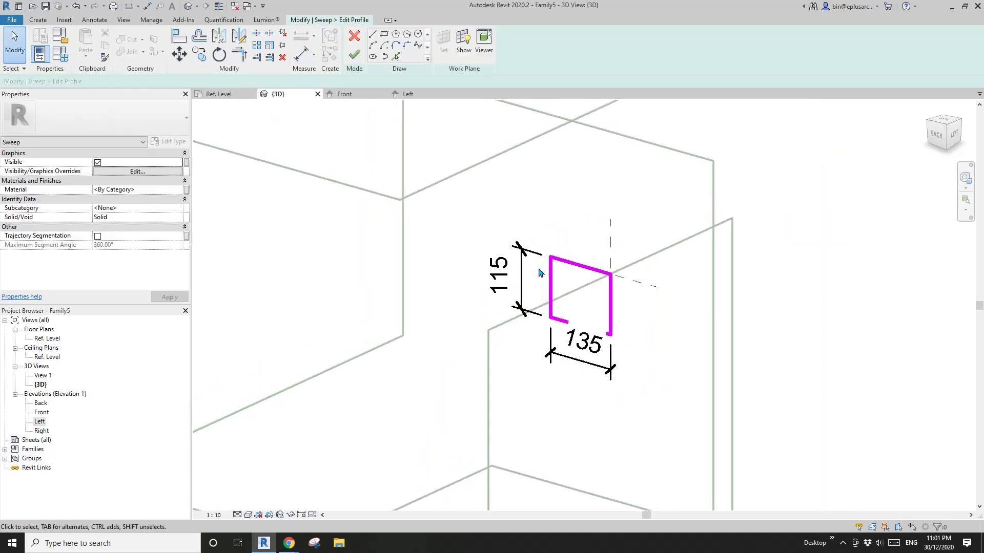
Label both profile dimensions with a new type parameter named PW
click(539, 273)
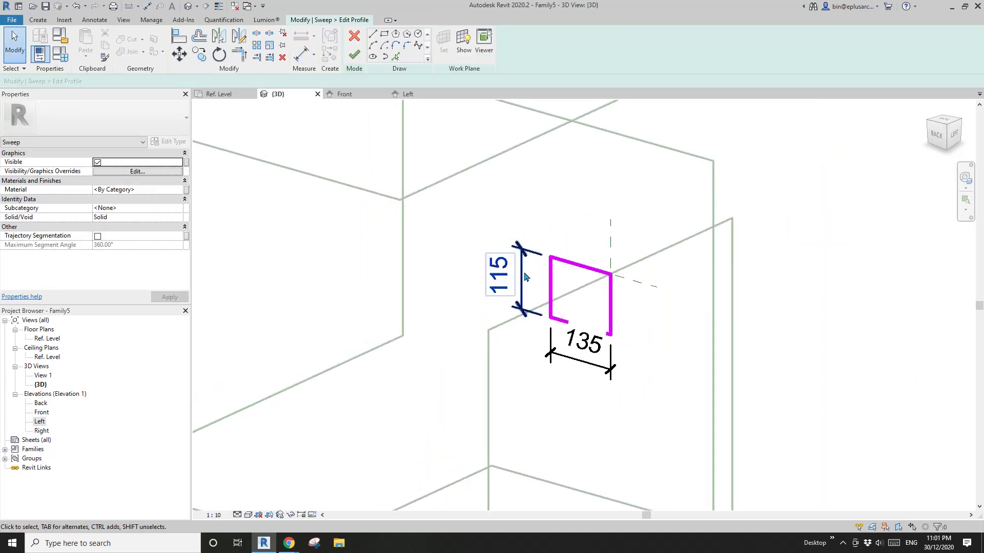
ctrl+click(577, 357)
click(443, 43)
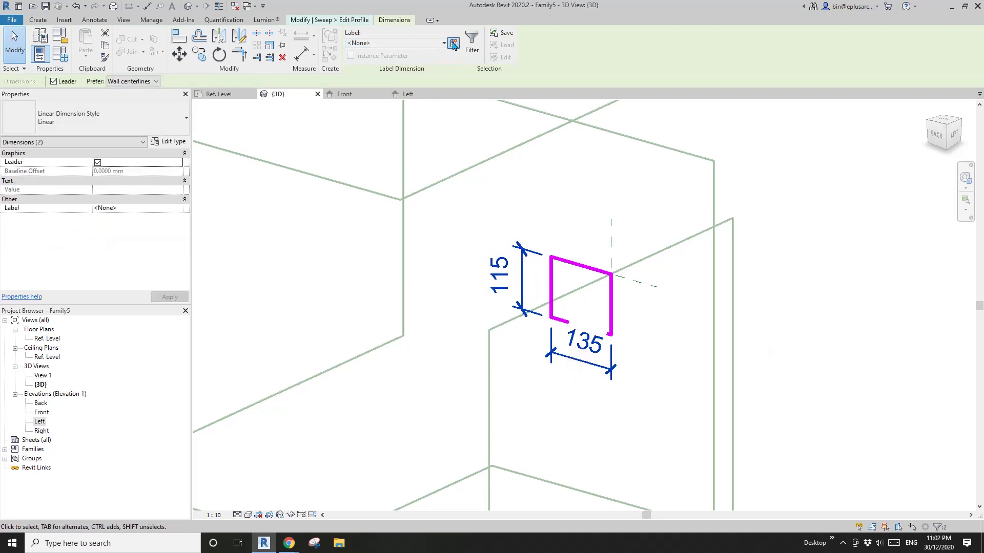
click(379, 59)
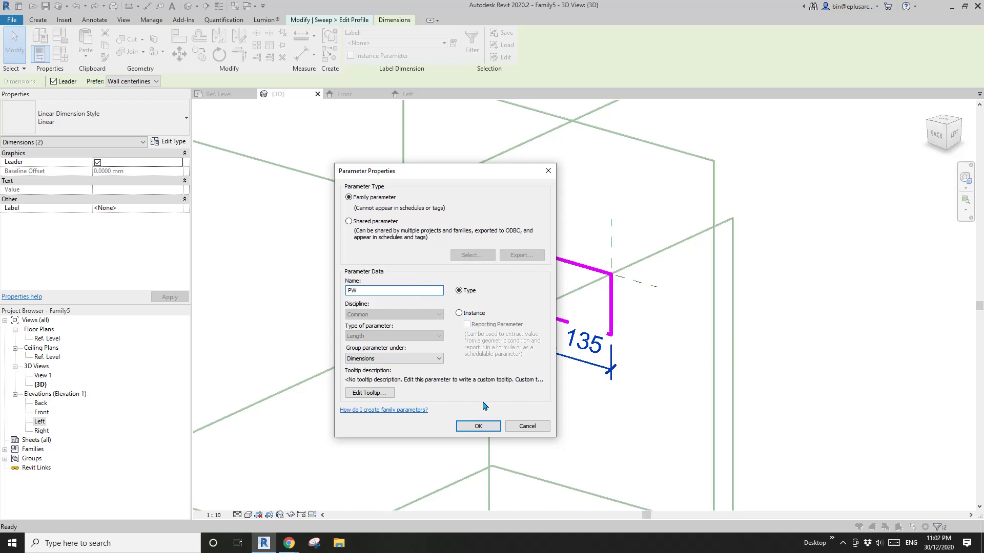
click(478, 426)
key(Escape)
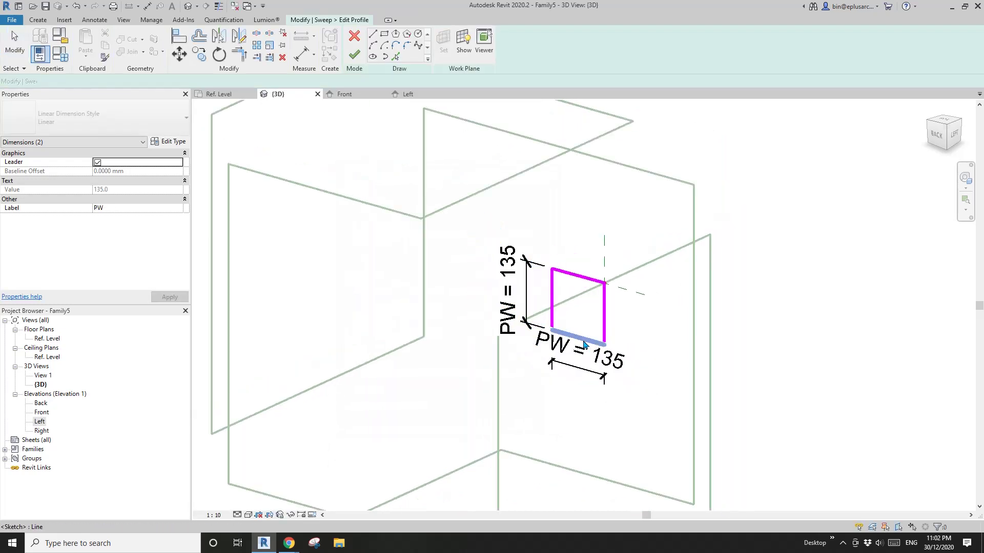
Finish the profile and the sweep, and display the resulting frame in Hidden Line style
click(353, 55)
click(353, 54)
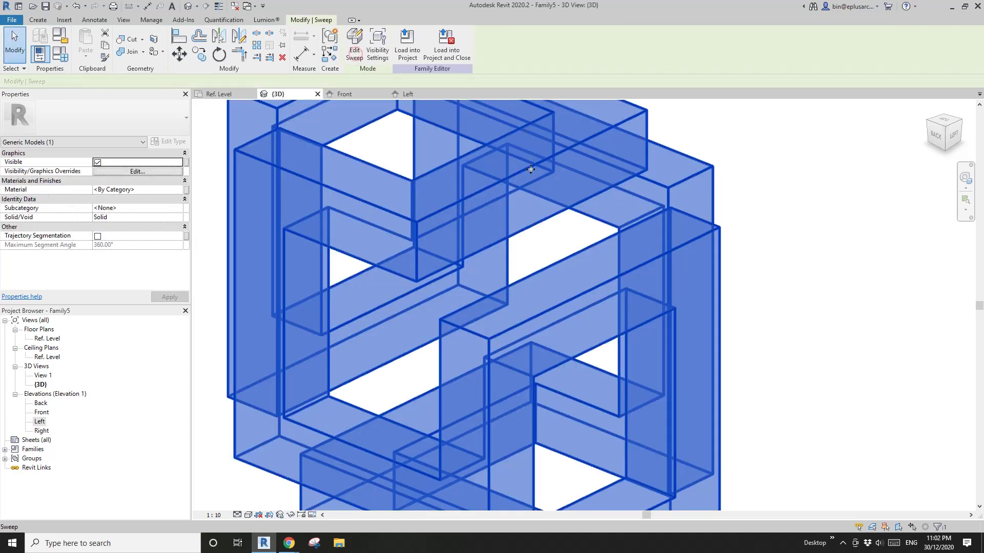
key(Escape)
scroll(512, 307, down, 3)
key(w)
key(f)
shift+middle_drag(717, 256, 799, 286)
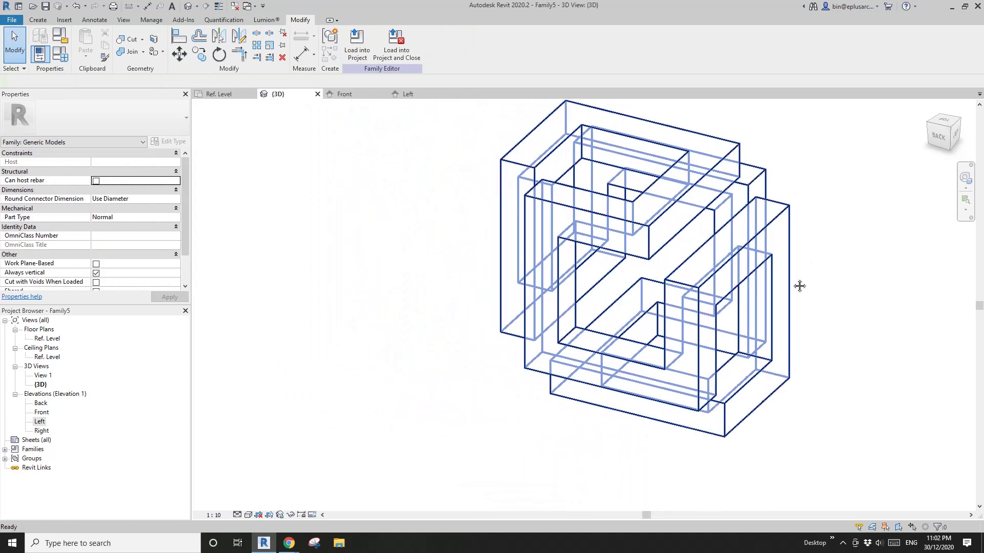
key(h)
key(l)
Flex the swept frame by applying a PW of 100 and an Offset of 120
click(67, 55)
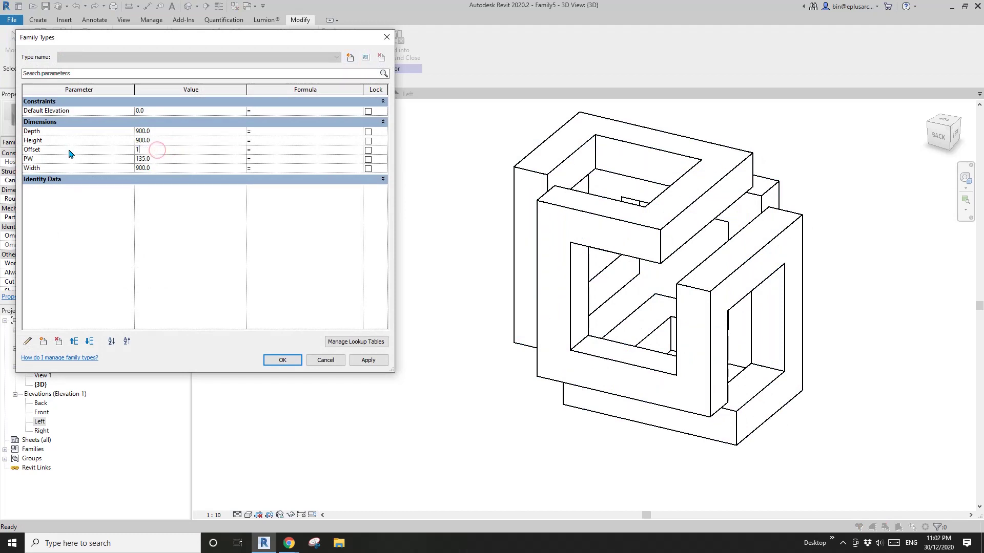
key(Escape)
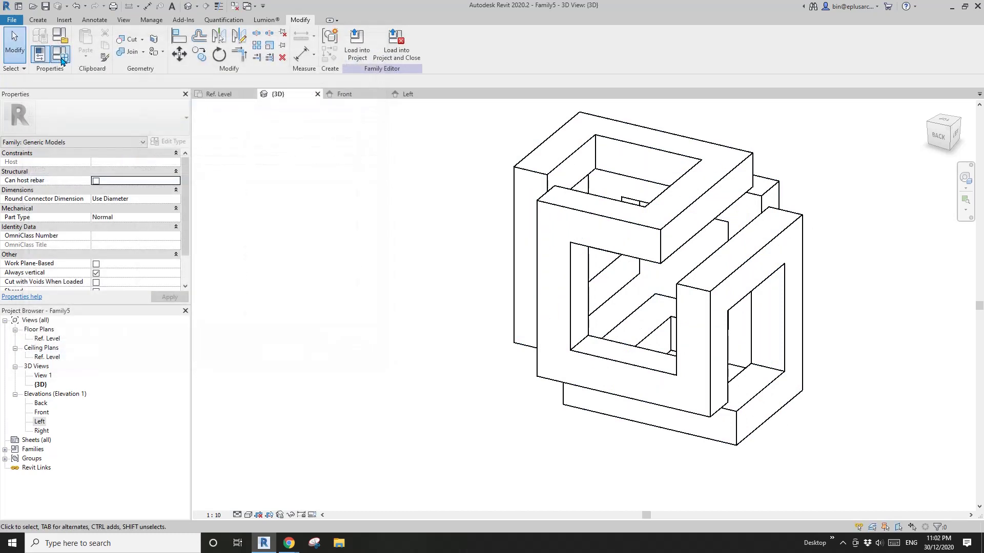
click(61, 58)
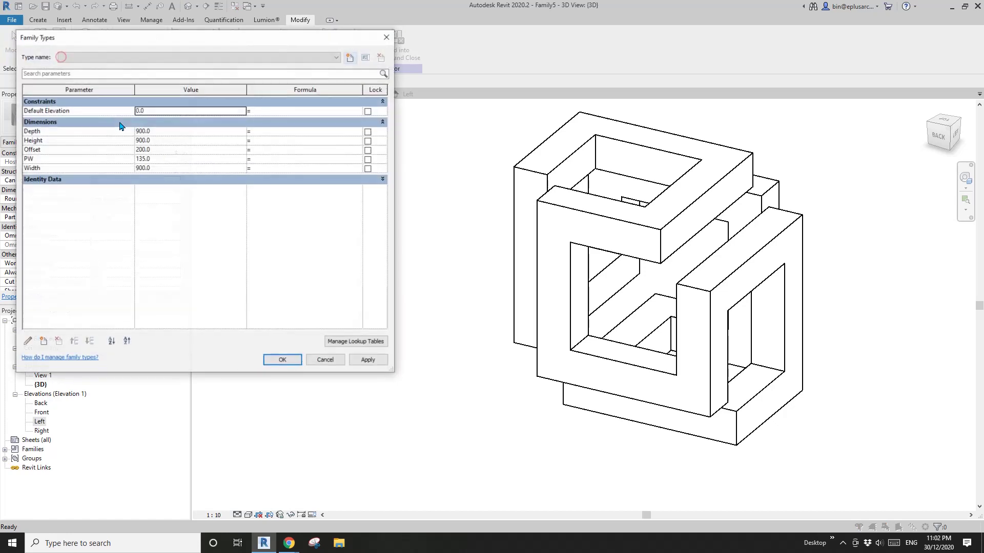
click(382, 359)
click(174, 149)
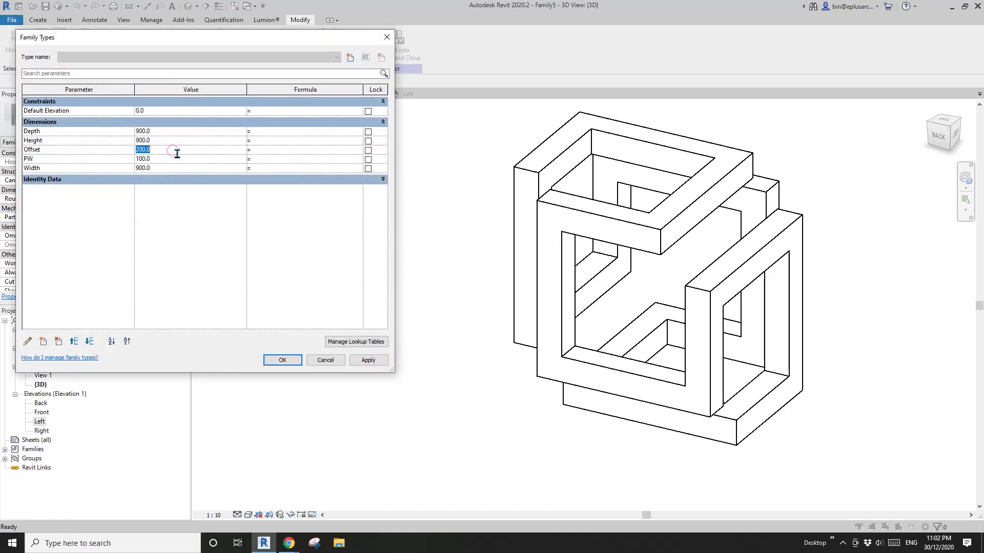
click(374, 362)
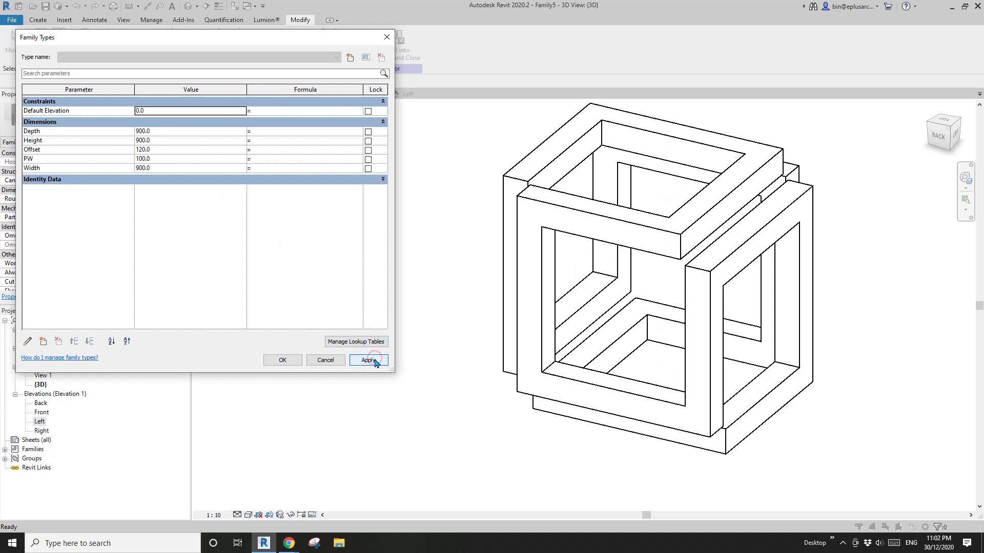
Apply a PW of 75 and an Offset of 90 to the swept frame
click(177, 152)
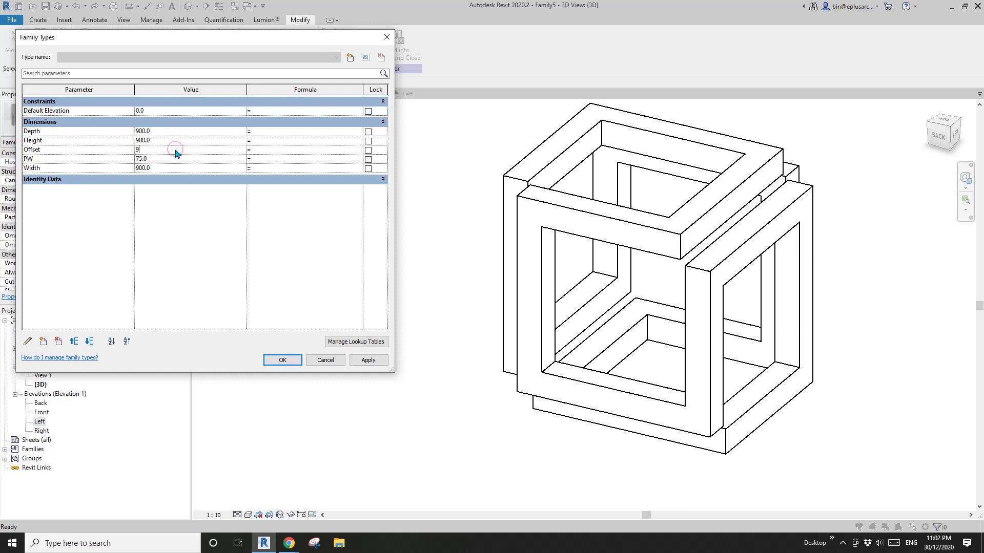
click(373, 362)
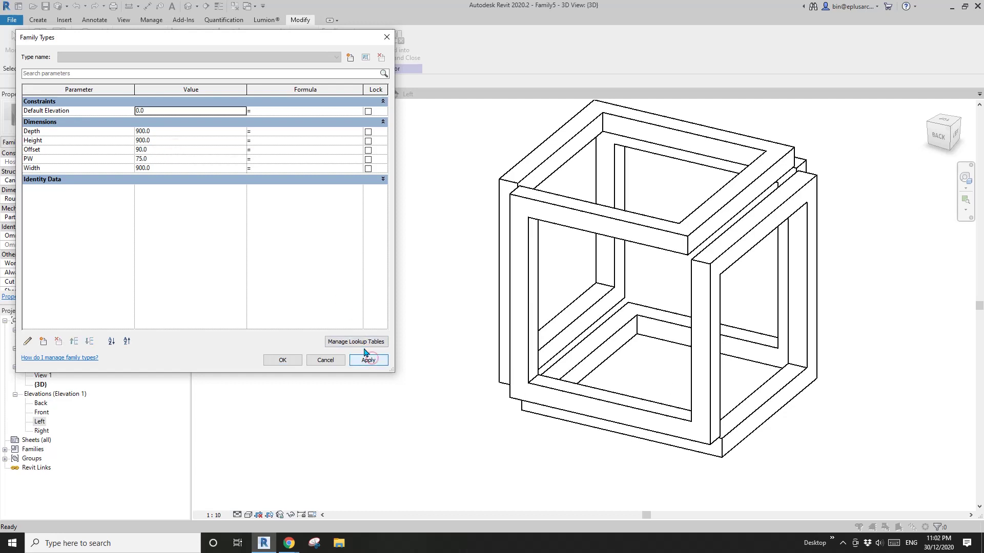
click(282, 362)
Show the frame shaded and flex it with a Width of 1500 and a reduced Height
mouse_move(461, 307)
shift+middle_down()
mouse_move(537, 302)
mouse_move(491, 307)
mouse_move(340, 272)
mouse_move(405, 305)
mouse_move(473, 294)
mouse_move(505, 307)
shift+middle_up()
click(60, 54)
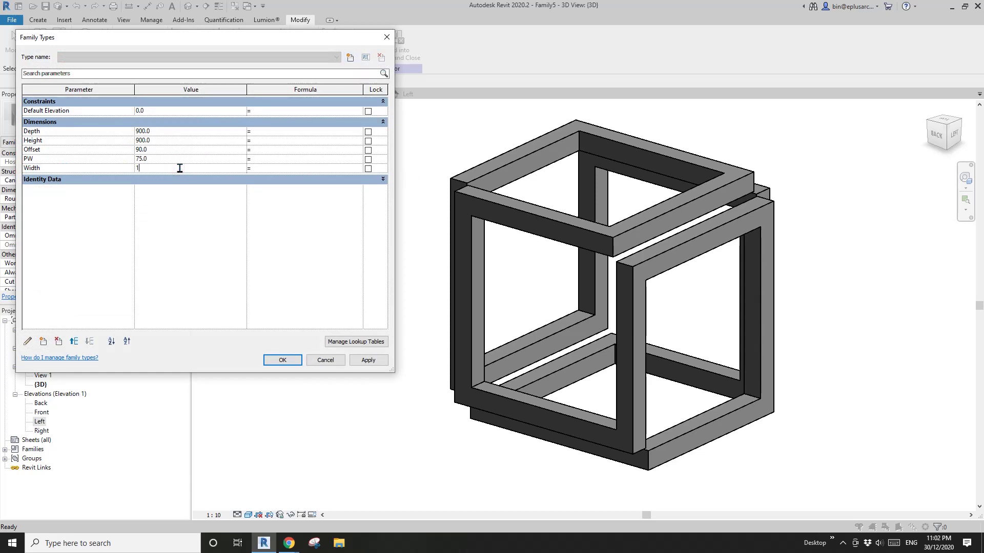
click(368, 361)
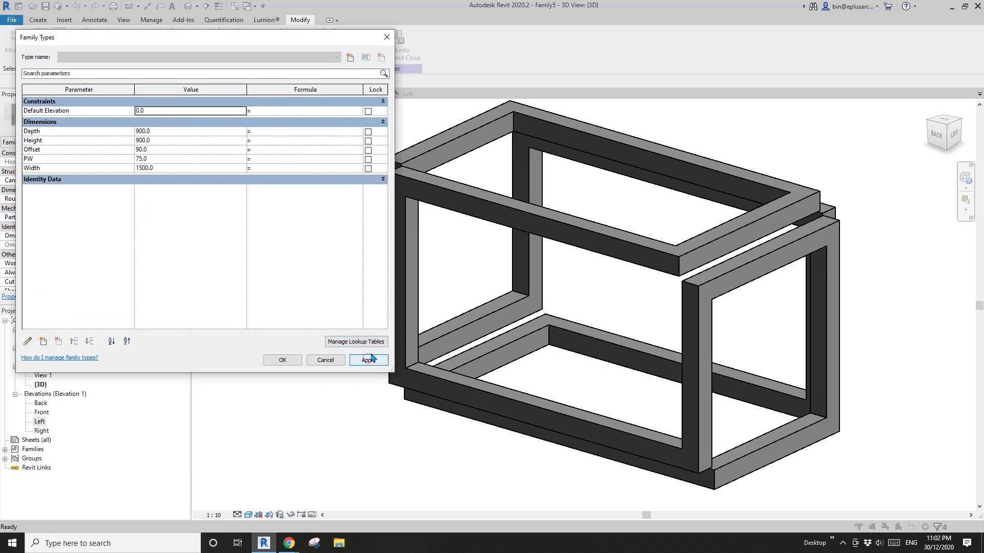
click(172, 132)
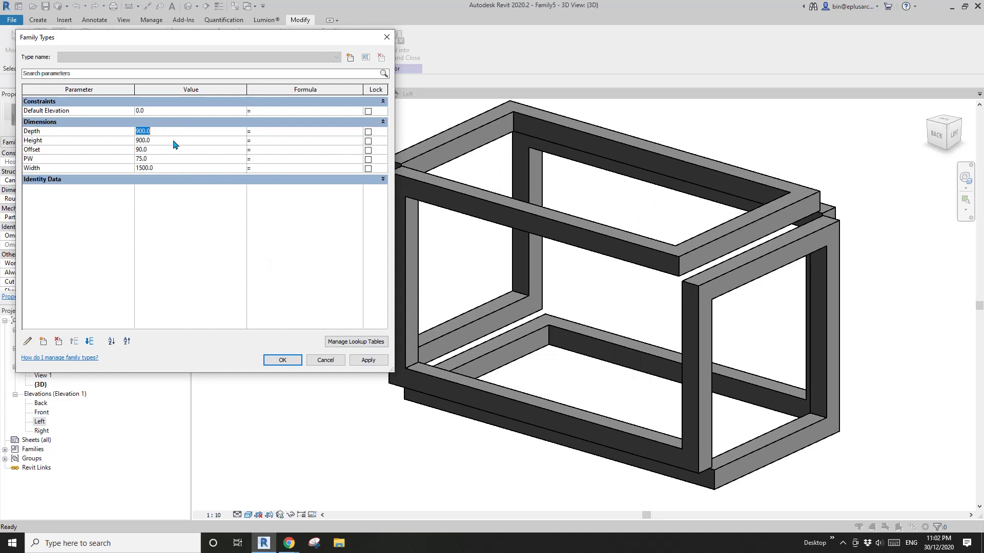
click(369, 360)
click(281, 361)
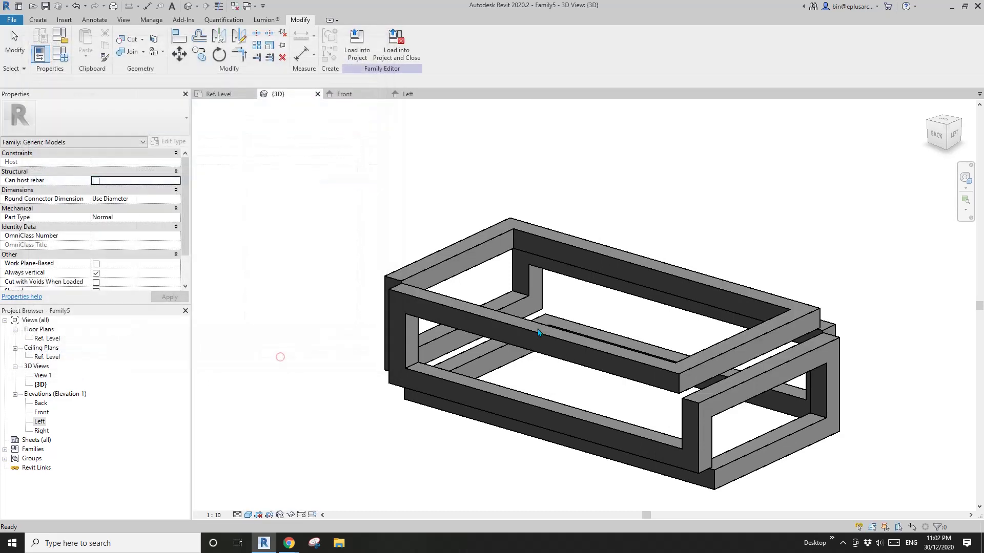
Edit the frame's sweep and open its rectangular profile sketch for editing
shift+middle_drag(278, 356, 608, 306)
scroll(608, 306, up, 2)
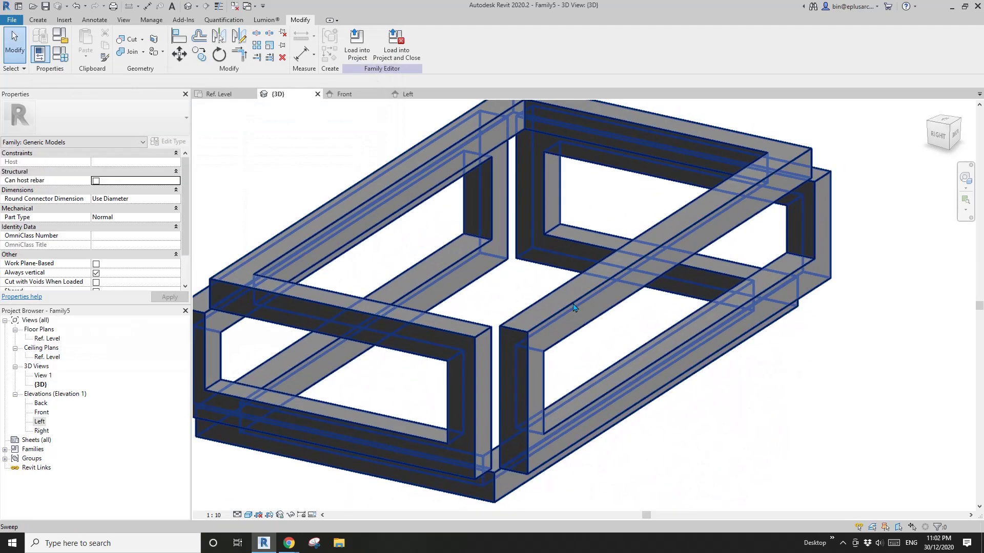
click(579, 308)
scroll(579, 308, up, 2)
click(354, 50)
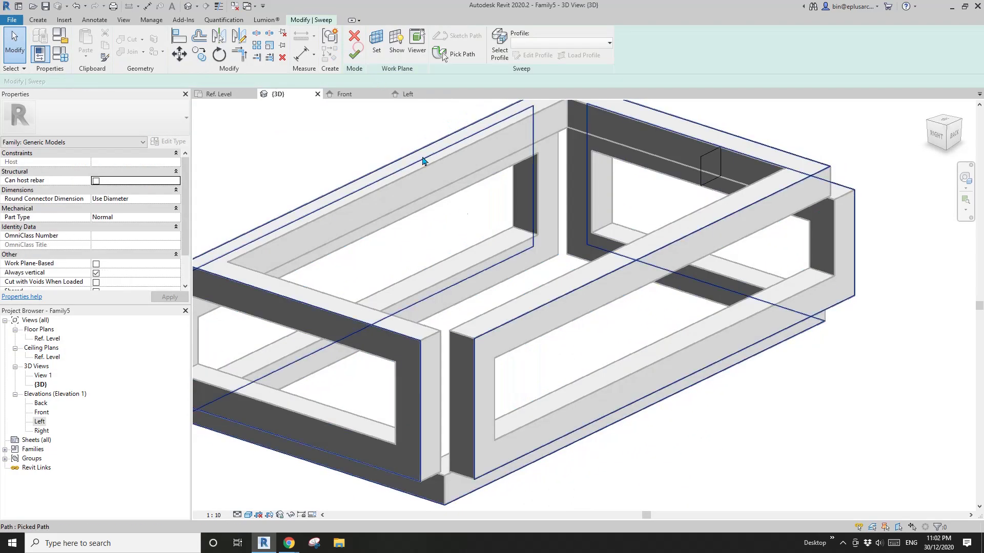
scroll(568, 292, down, 2)
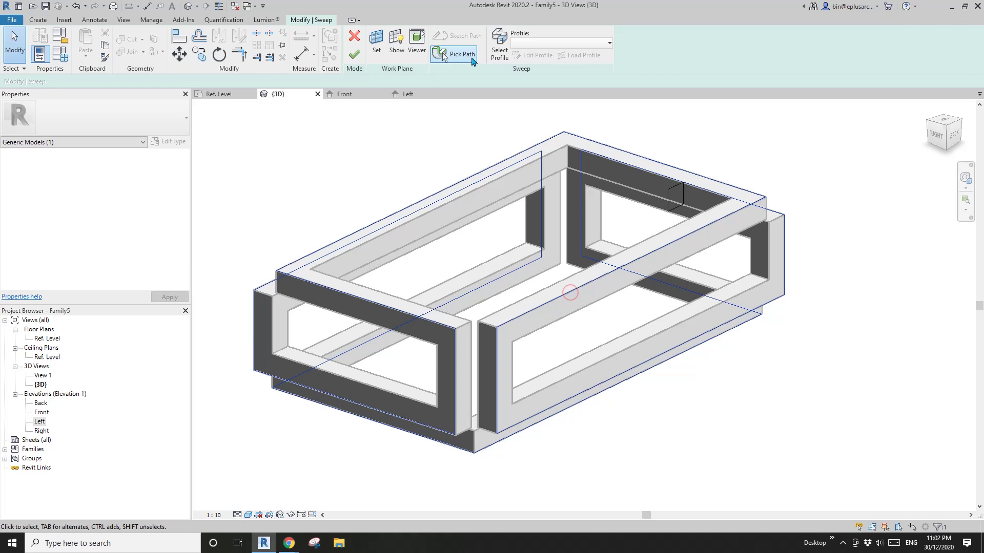
click(501, 56)
scroll(665, 333, up, 5)
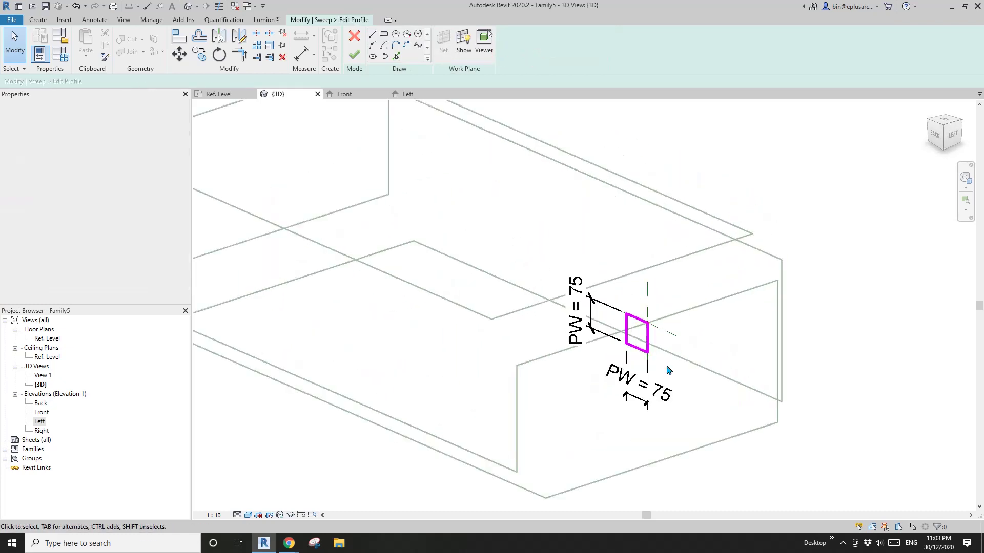
Round all four corners of the square sweep profile with fillet arcs of radius 20
scroll(668, 335, up, 3)
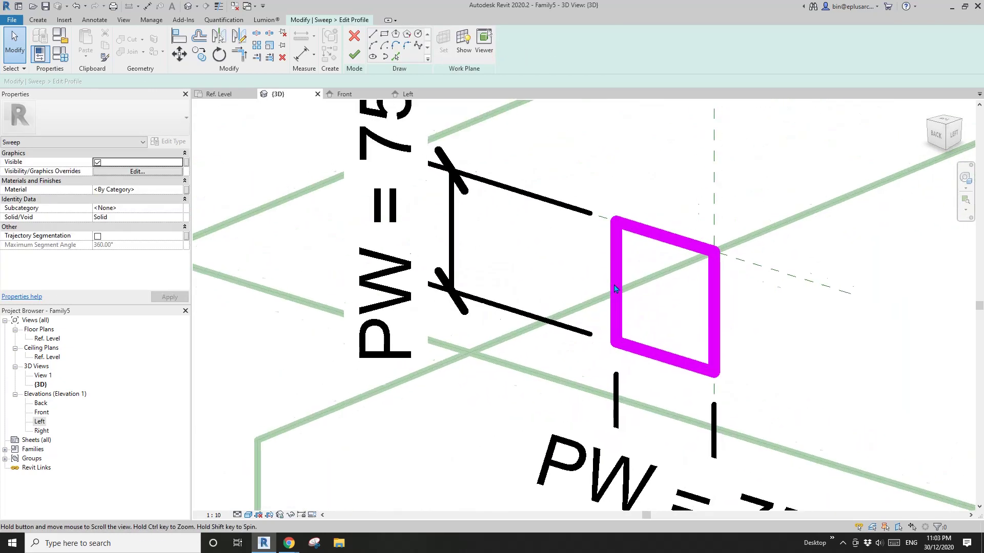
click(406, 45)
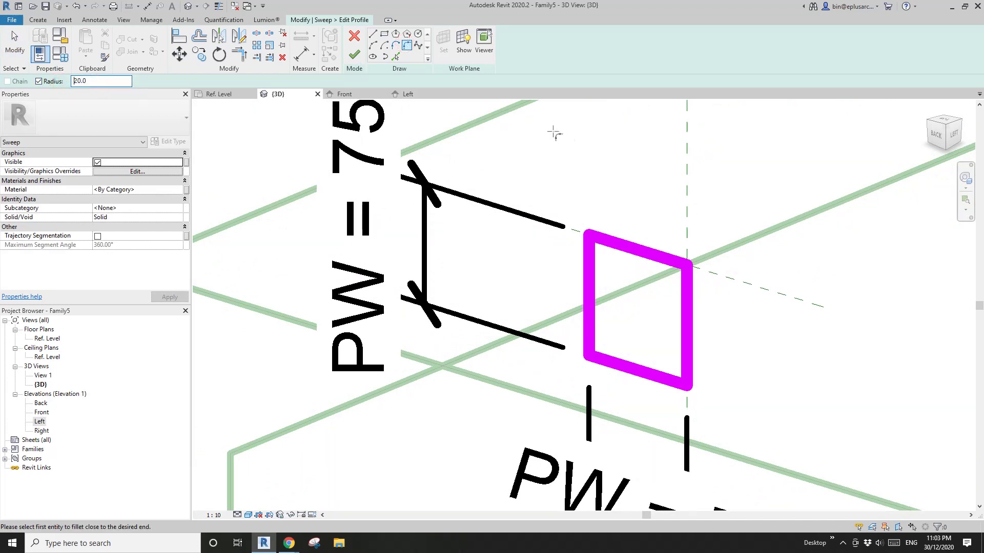
click(612, 244)
scroll(612, 244, up, 1)
click(592, 272)
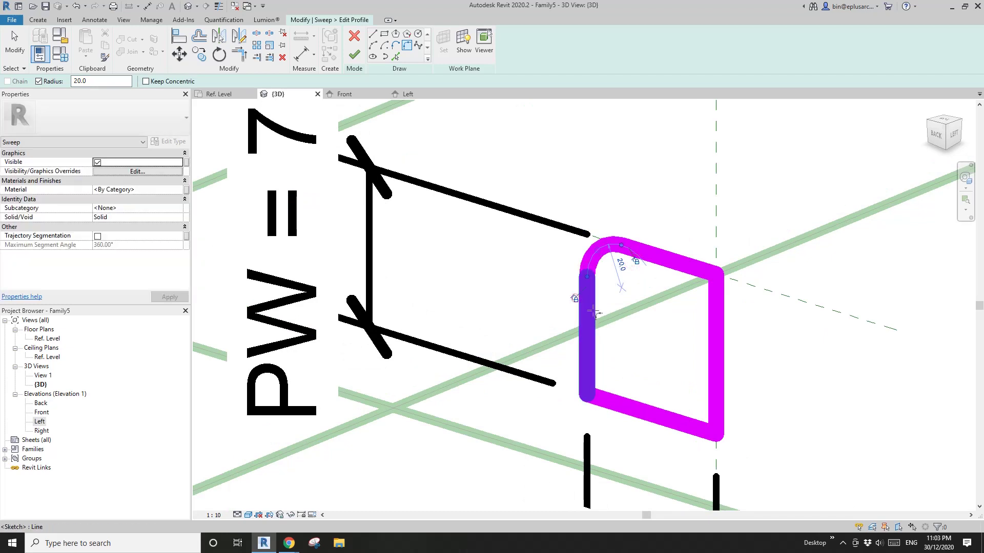
middle_drag(619, 377, 595, 318)
click(562, 308)
click(576, 342)
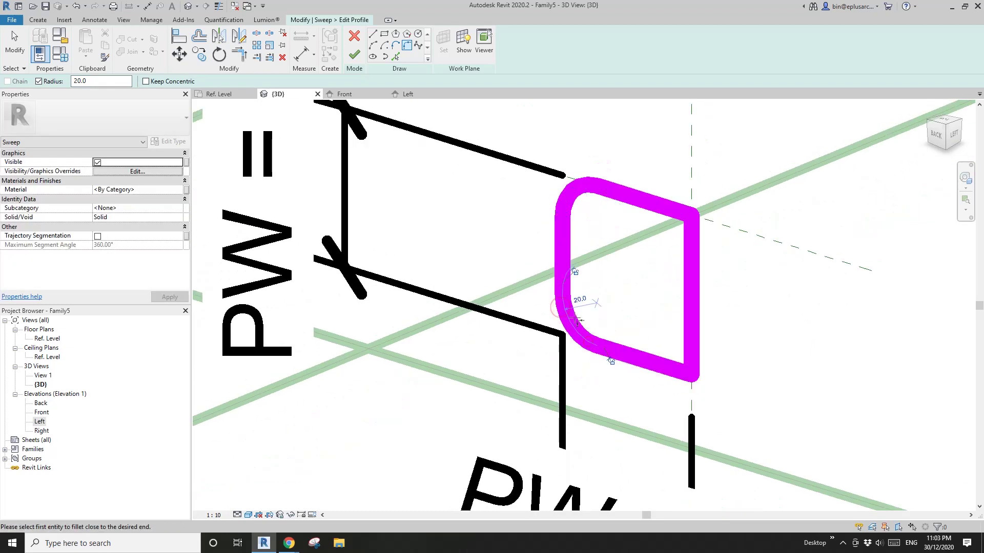
click(615, 359)
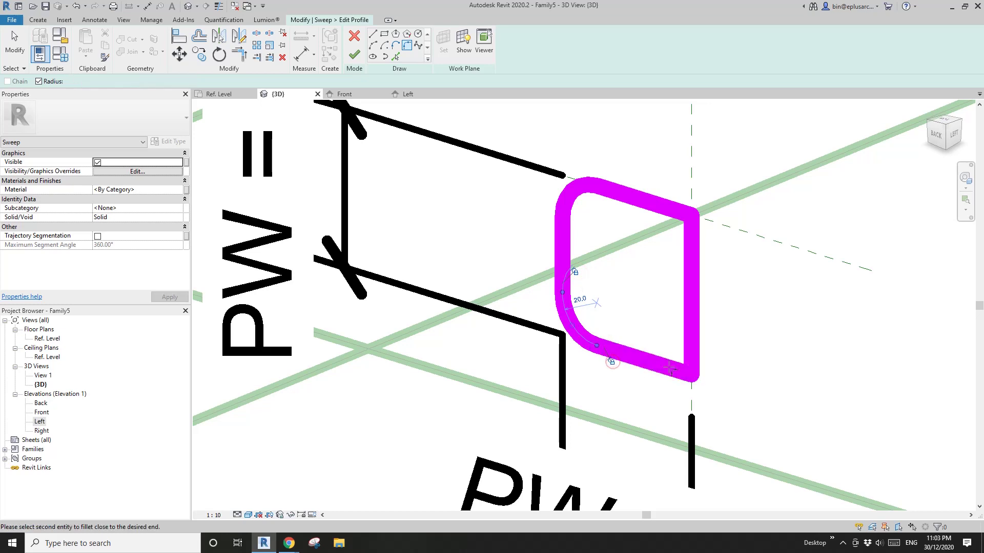
click(698, 313)
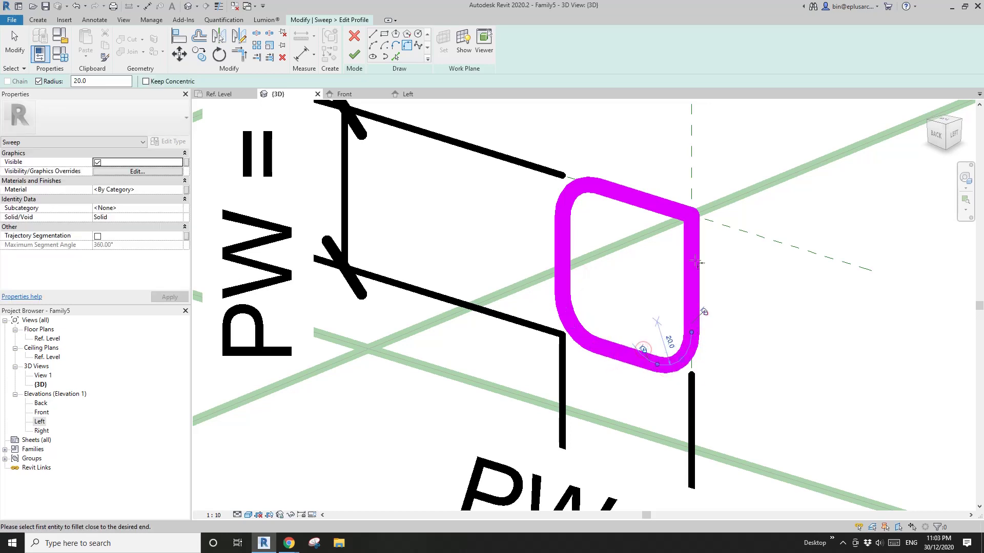
click(693, 287)
click(666, 206)
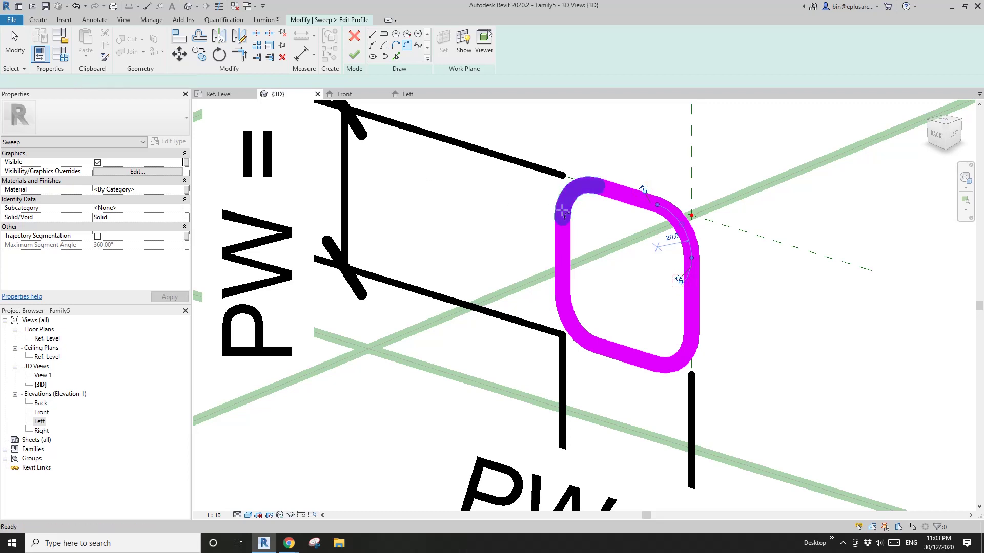
Add radial dimensions to the profile's two upper corner arcs and set the view scale to 1:5
key(d)
key(i)
key(d)
key(r)
click(684, 218)
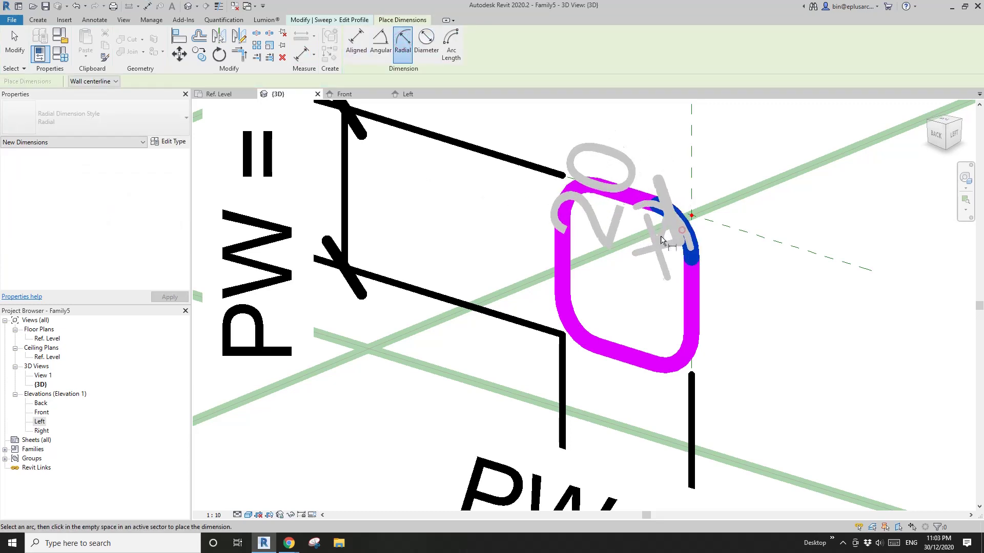
click(595, 180)
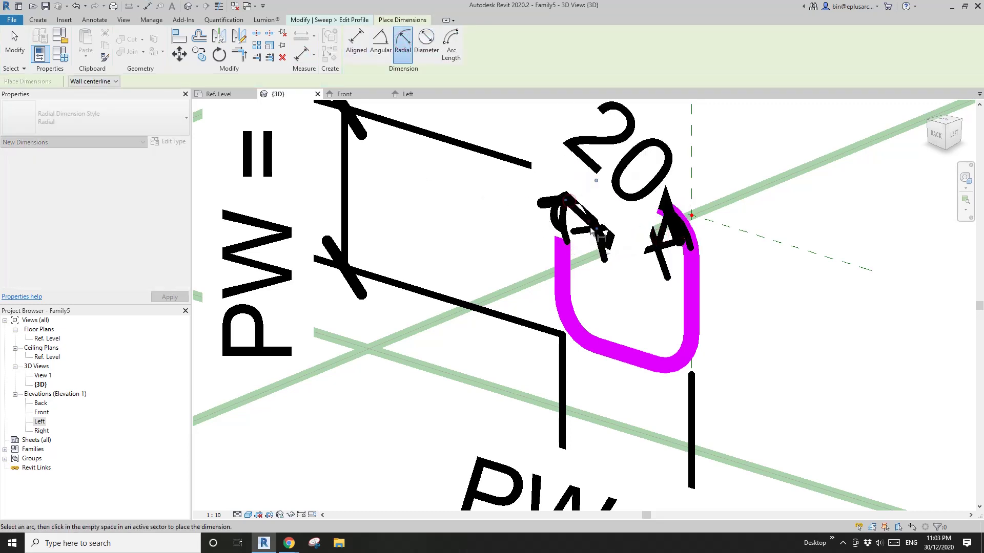
click(216, 515)
click(233, 389)
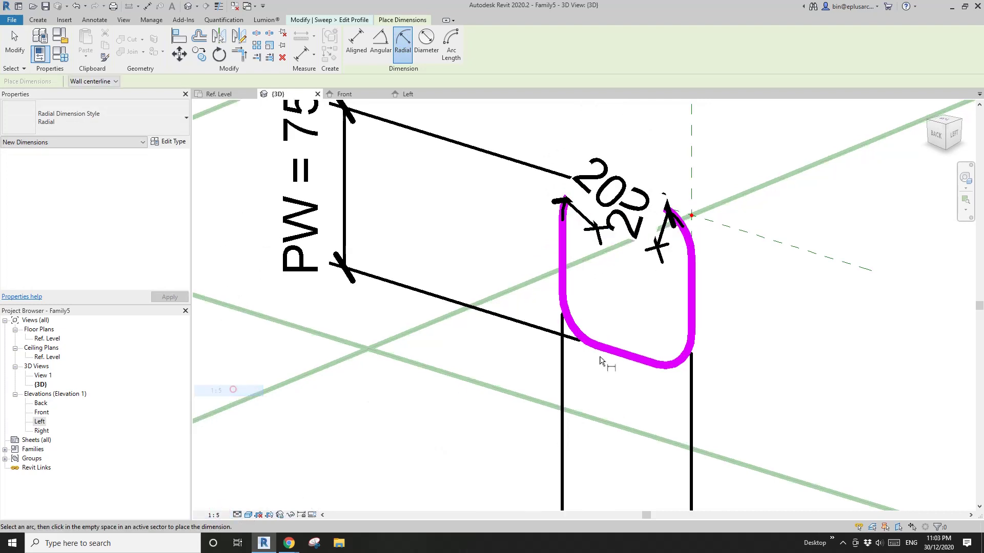
Add radial dimensions to the profile's two lower corner arcs
click(559, 306)
click(596, 305)
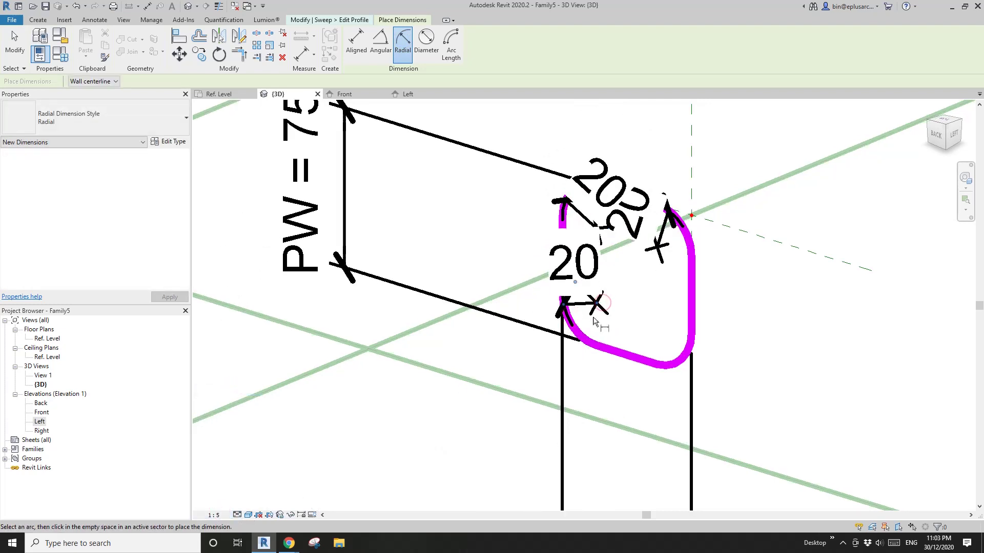
click(681, 360)
click(683, 314)
key(Escape)
key(Escape)
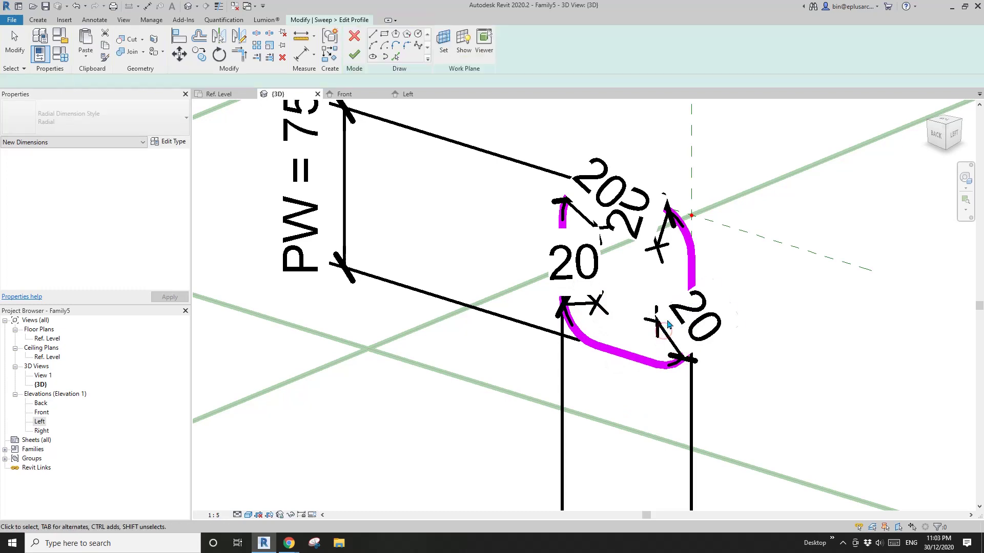
Label all four radial dimensions with a new family type parameter named PR
click(683, 313)
ctrl+click(574, 262)
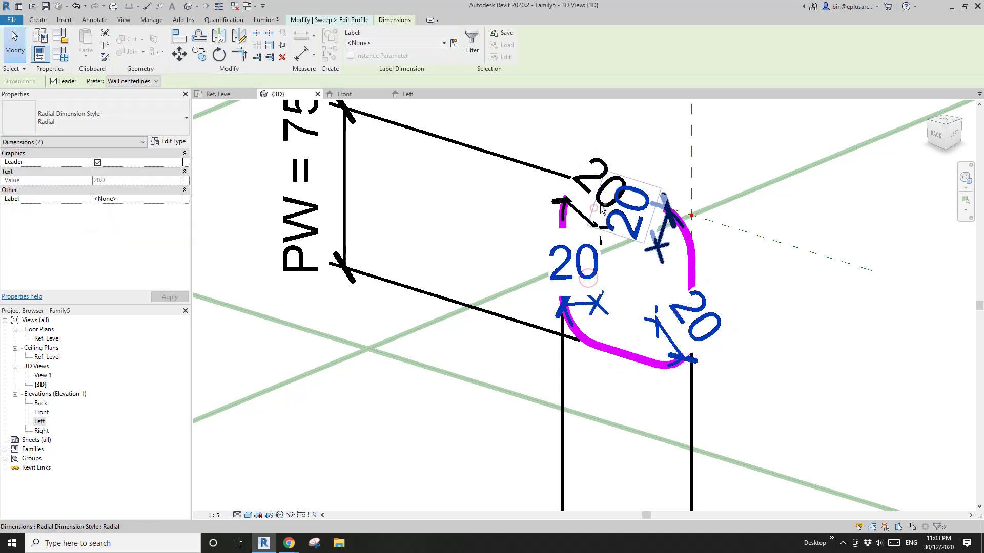
ctrl+click(591, 201)
click(453, 43)
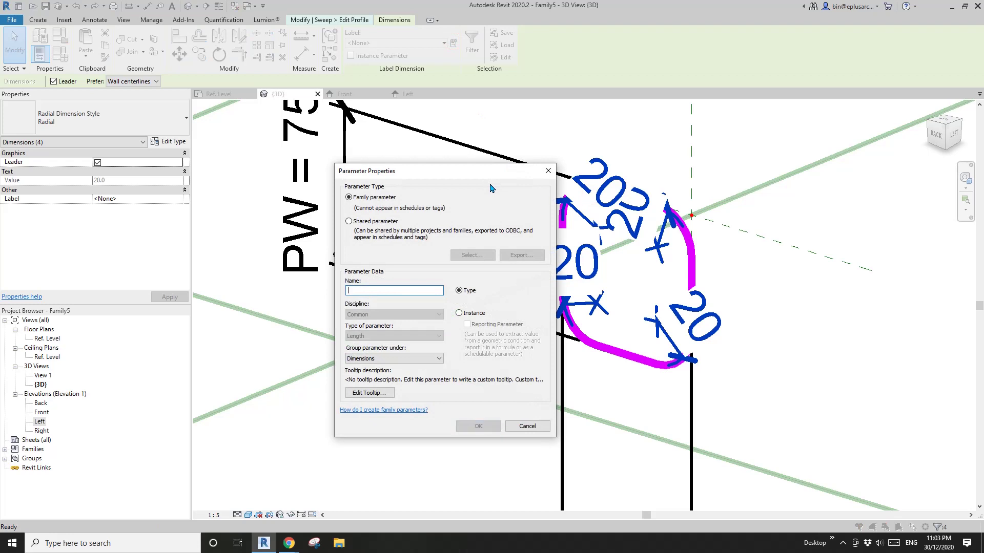
click(478, 426)
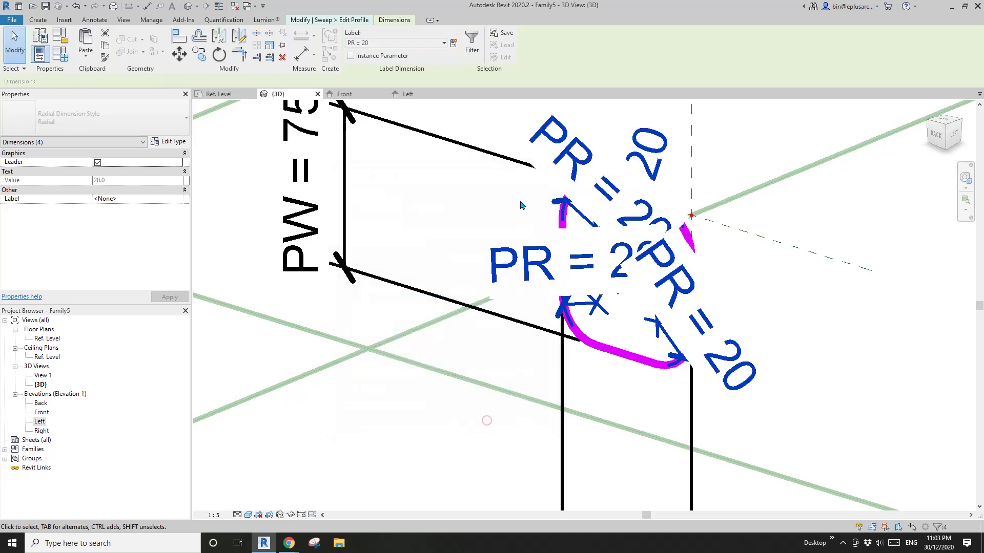
Finish the profile and sweep edits to rebuild the frame with rounded edges
click(362, 19)
click(354, 54)
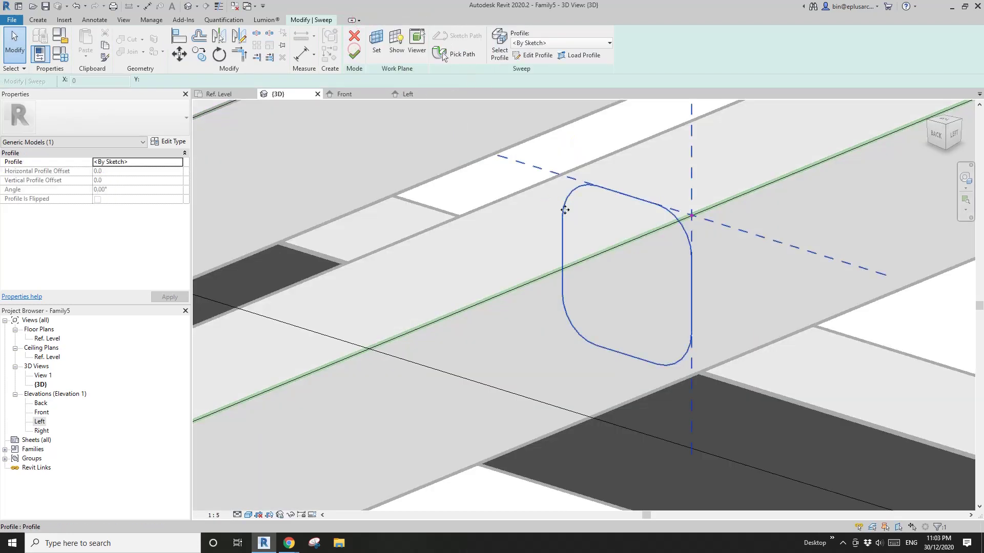
click(355, 51)
key(Escape)
scroll(594, 215, down, 5)
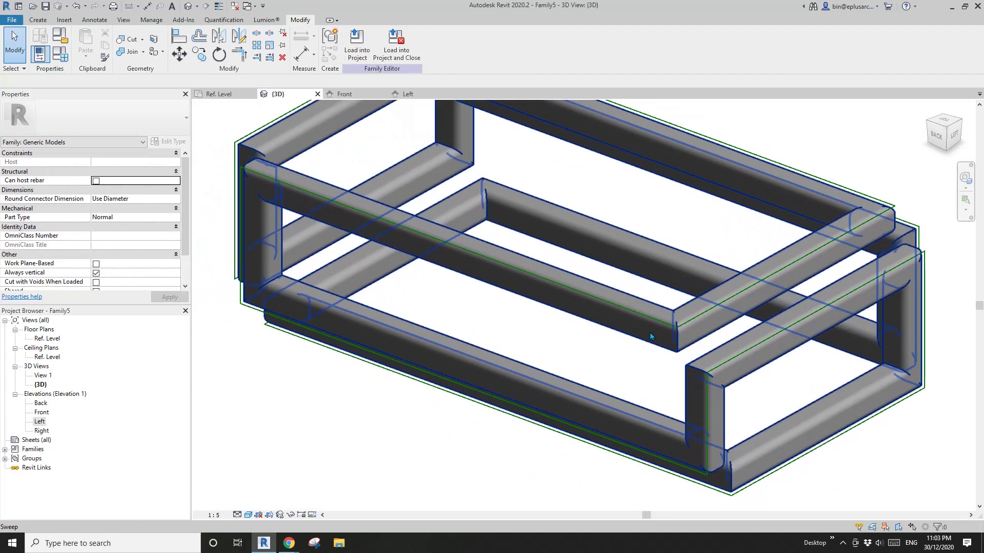
middle_drag(643, 329, 578, 293)
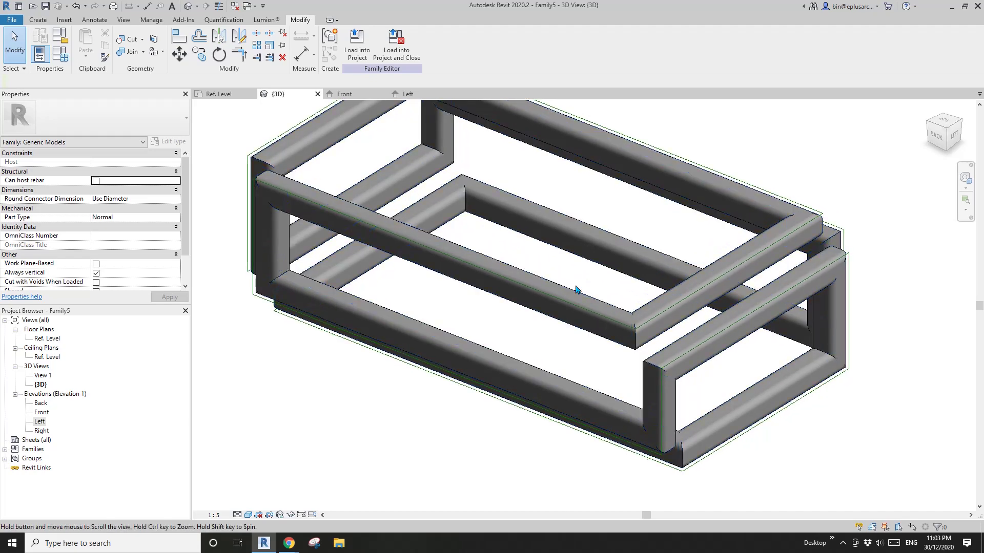
scroll(564, 287, up, 1)
middle_drag(466, 267, 492, 268)
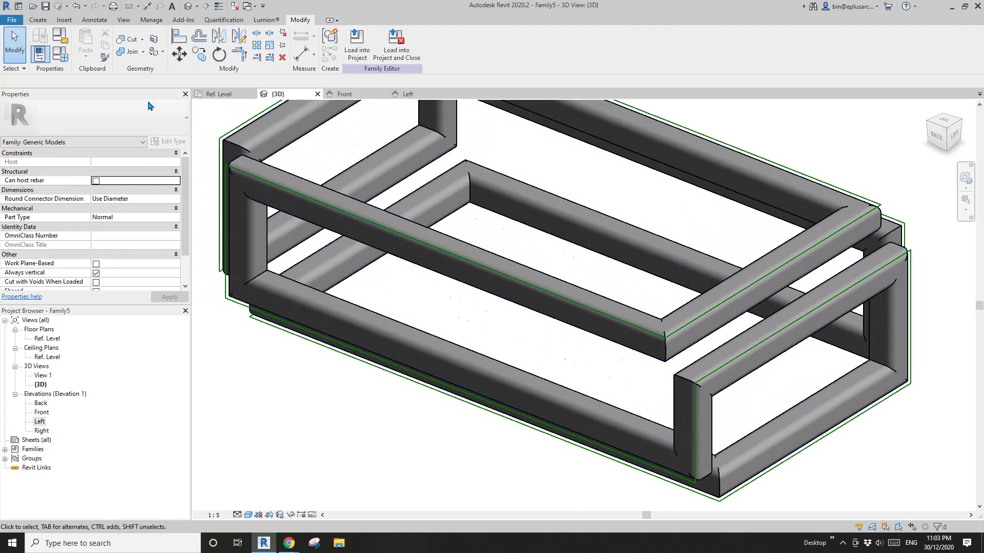
Flex the frame's corner radius in the family types by applying a PR of 10, followed by 1
click(66, 53)
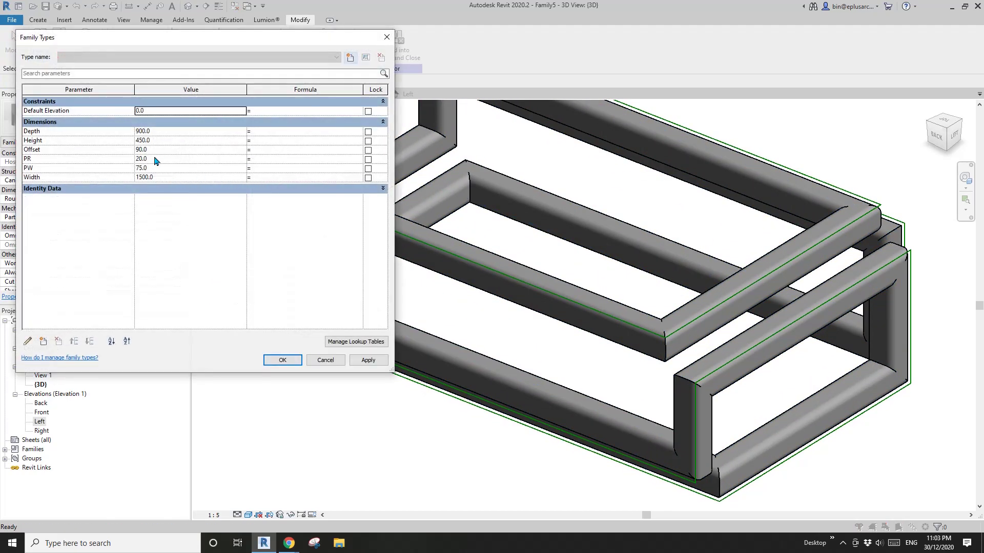
click(378, 360)
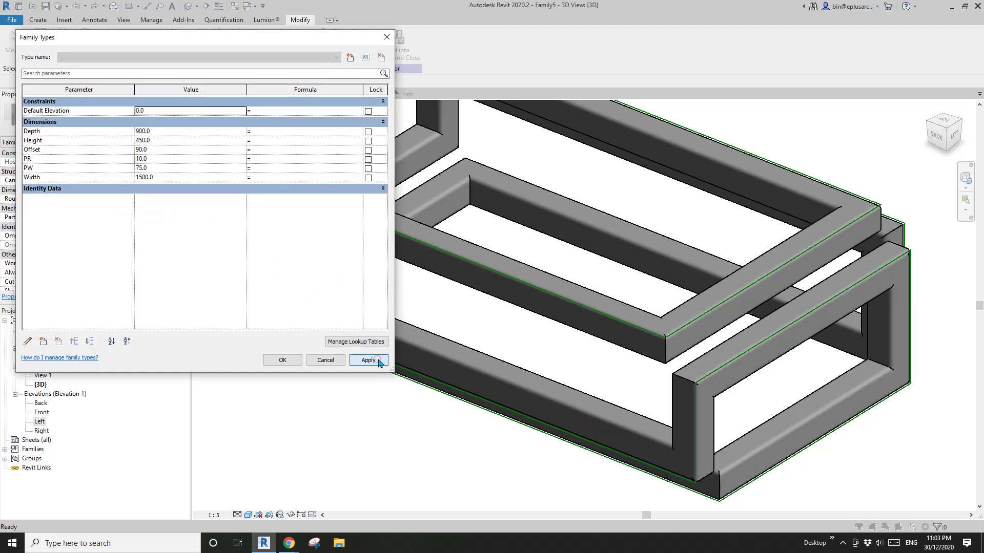
click(170, 160)
text(1)
click(380, 361)
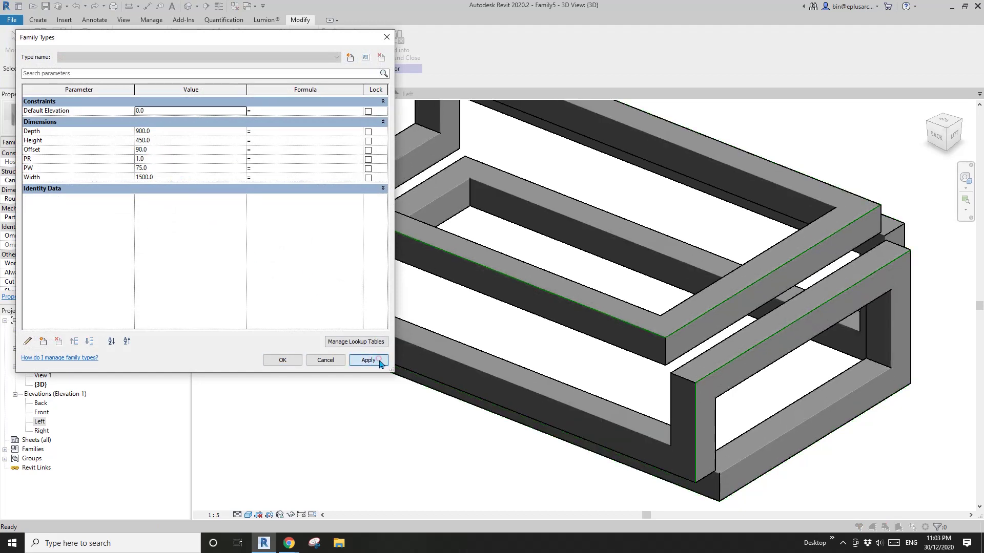
Try to apply a PR of 40 to the frame
click(171, 160)
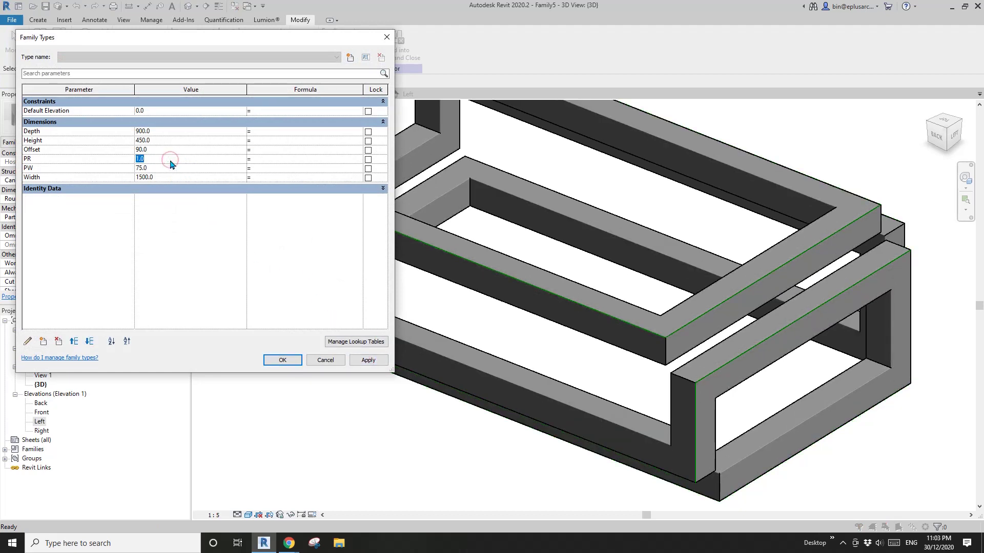
text(40)
click(367, 361)
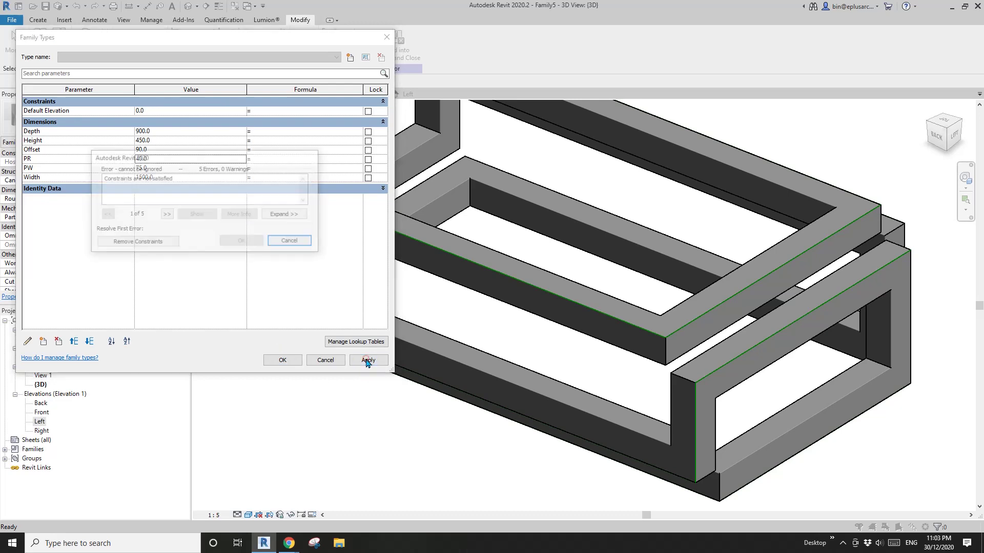
click(290, 242)
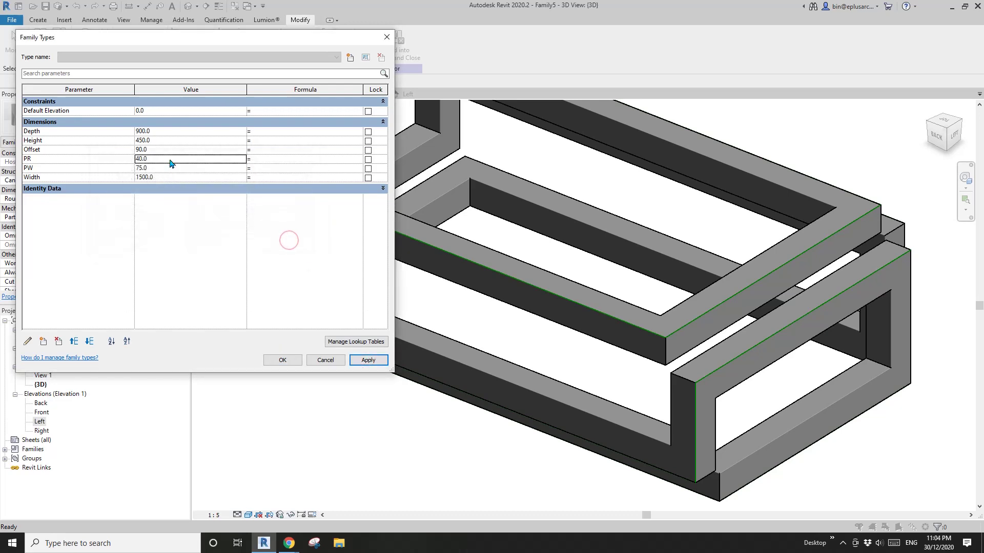
Set PW to 80 and try applying it together with the PR of 40
click(172, 162)
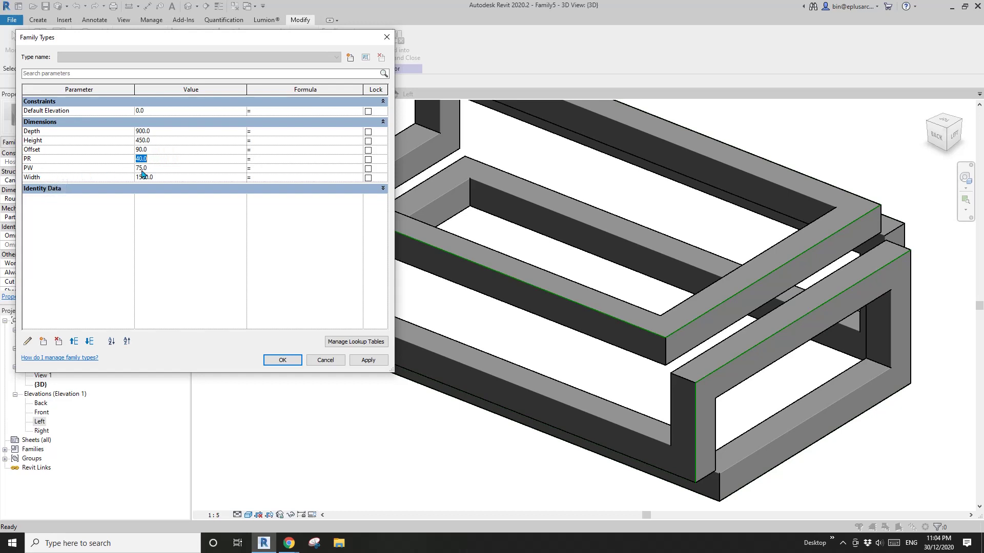
click(369, 360)
click(292, 244)
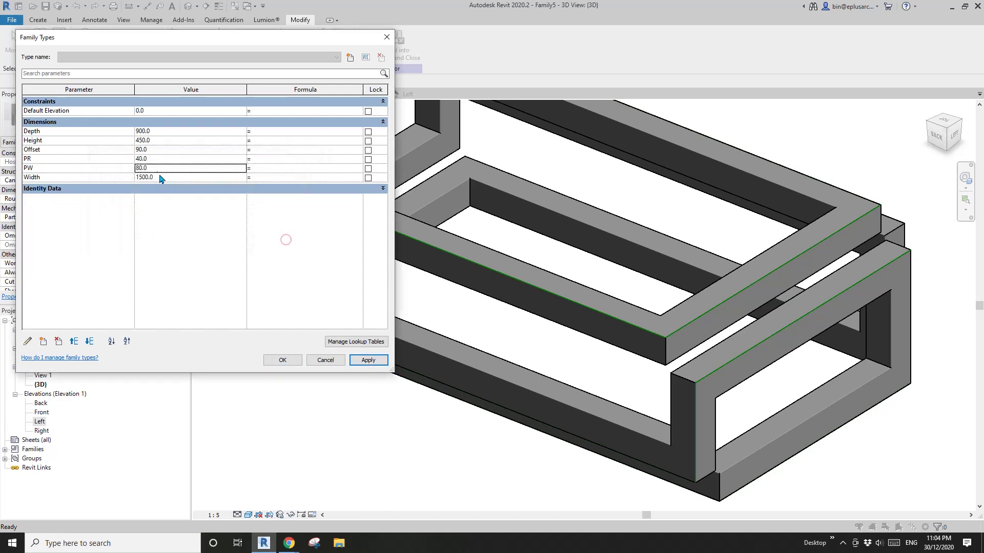
Try to apply a PR of 39.9 with the PW of 80
click(159, 162)
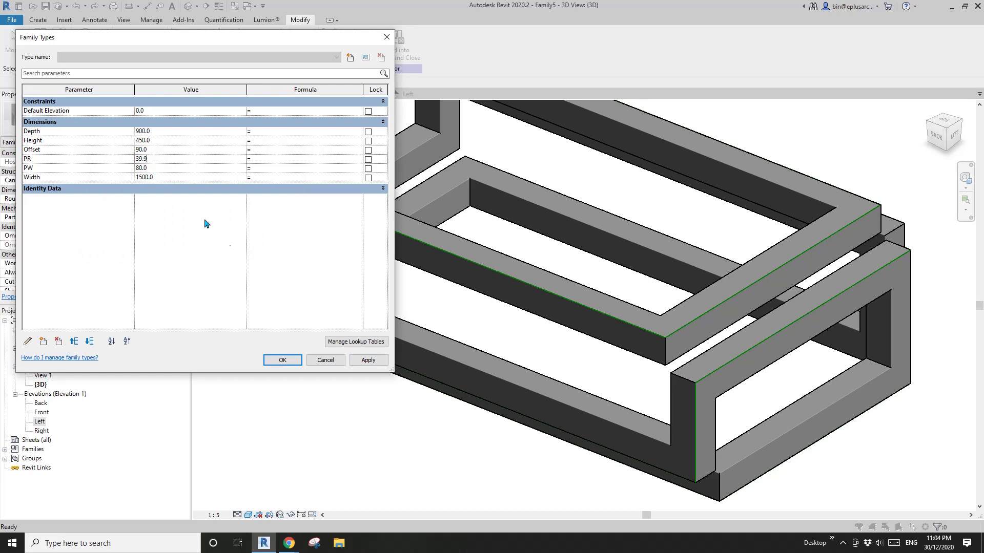
click(366, 361)
click(294, 241)
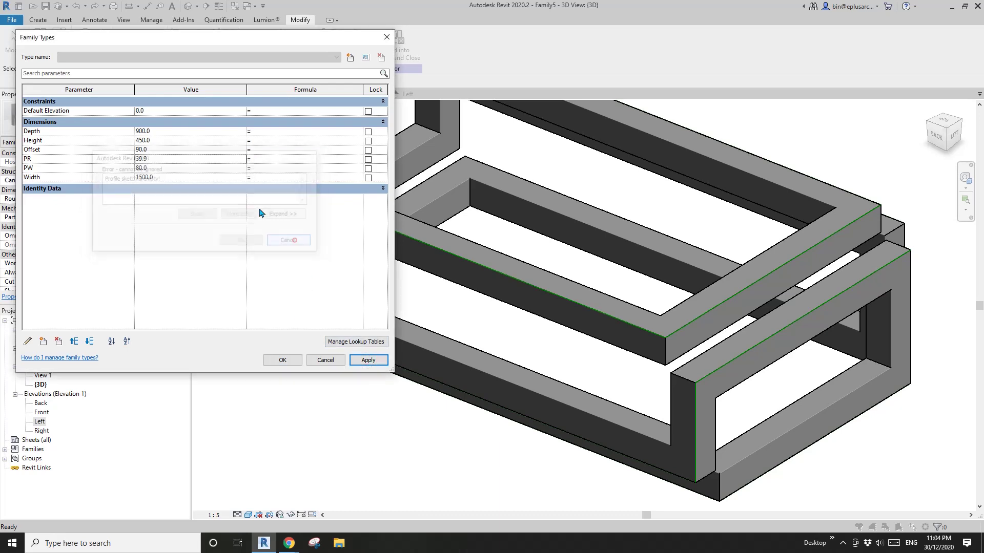
Apply a PR of 39.5 to the frame, accept the family types, and inspect the whole frame
click(174, 162)
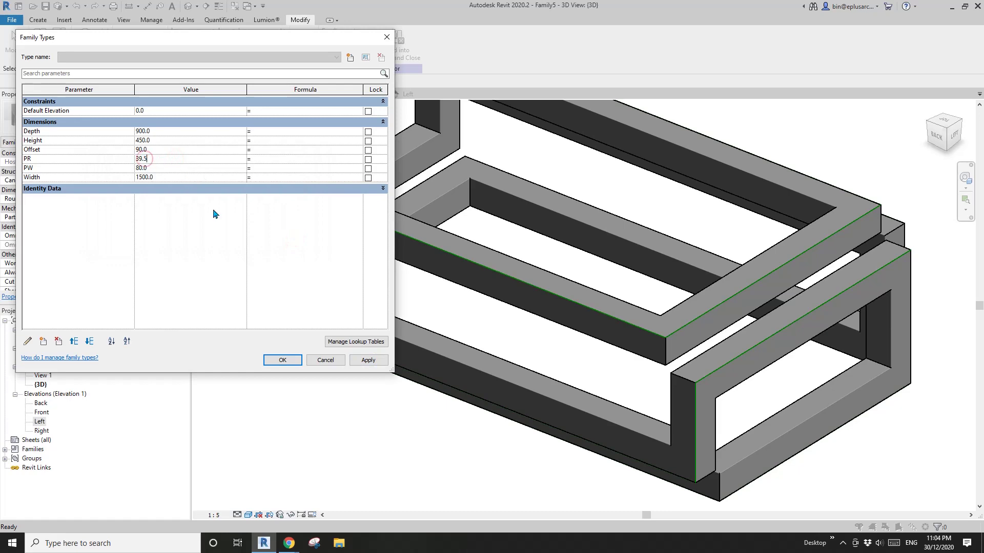
click(366, 363)
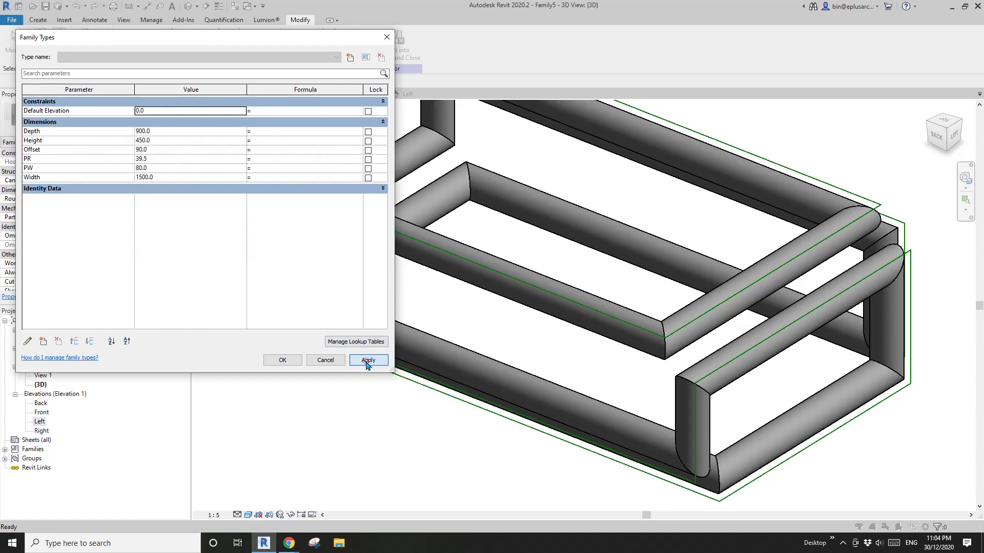
click(300, 362)
shift+middle_drag(286, 358, 588, 355)
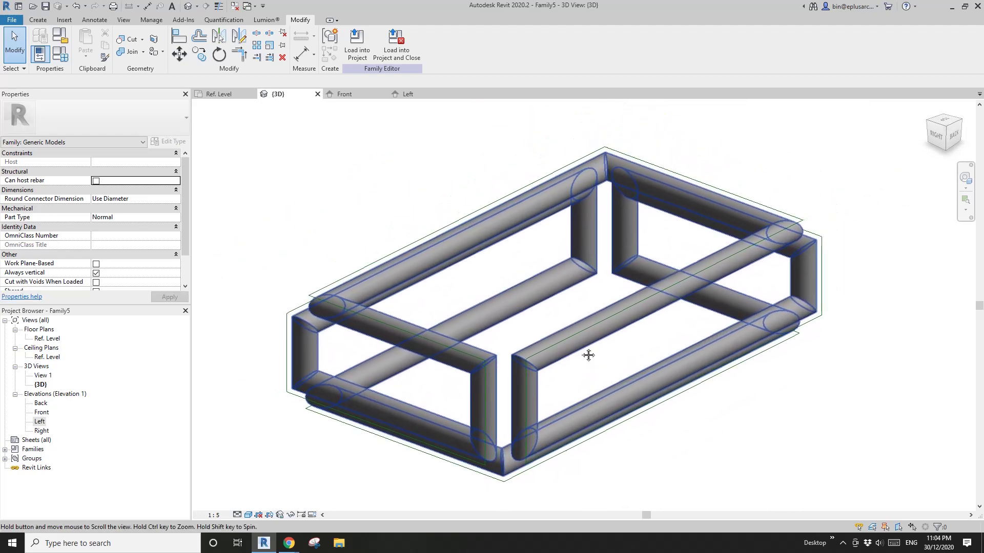